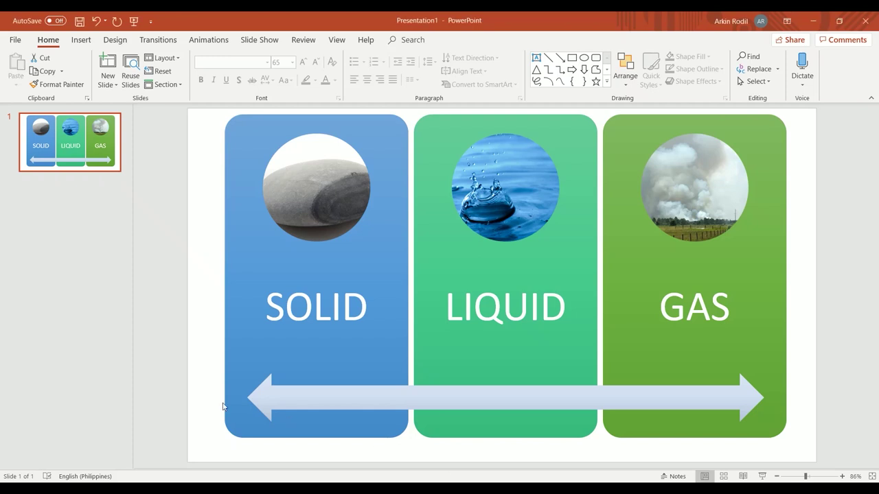
- Add a blank slide after slide 1 as slide 2
left_click(80, 250)
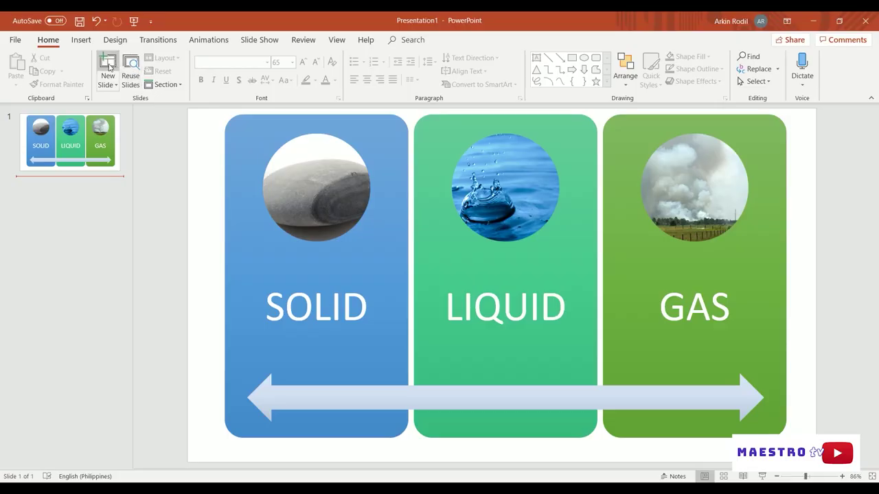
left_click(104, 84)
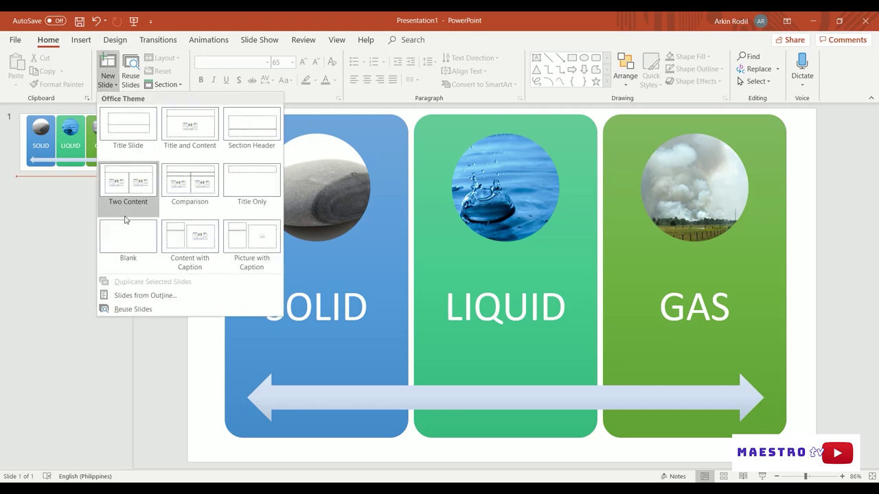
left_click(131, 245)
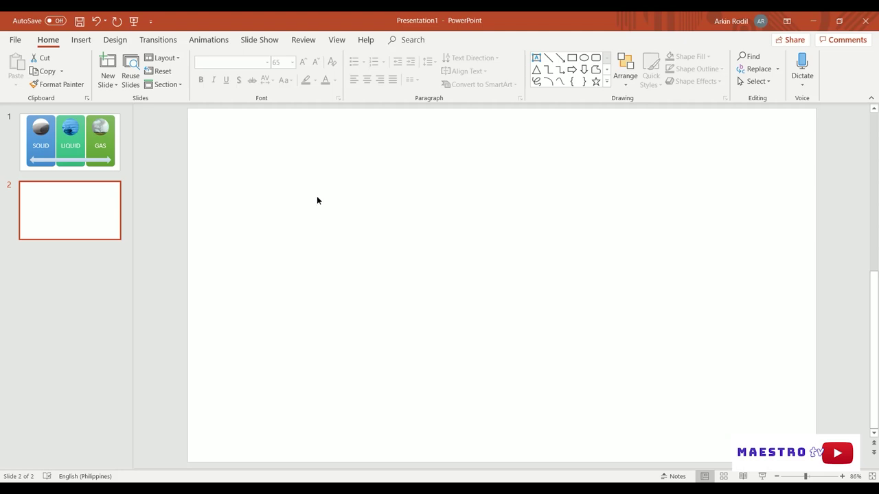
left_click(316, 197)
- Draw a large text box with SOLID, LIQUID and GAS on separate lines, then select all the text
left_click(86, 42)
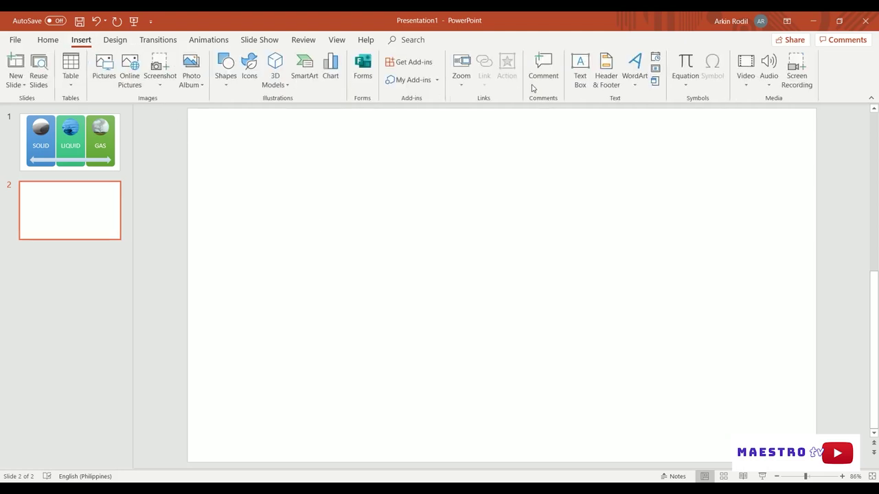
left_click(581, 72)
mouse_move(206, 151)
left_mouse_down()
mouse_move(309, 371)
mouse_move(799, 405)
left_mouse_up()
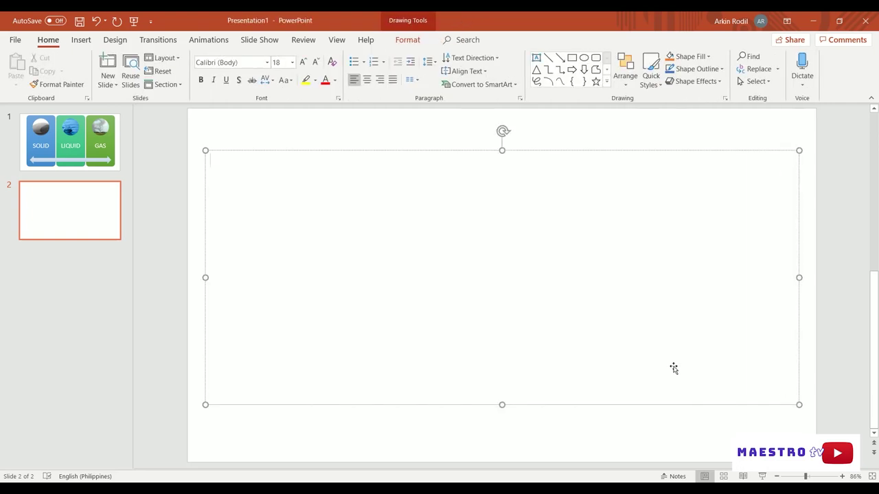
type("SOLID")
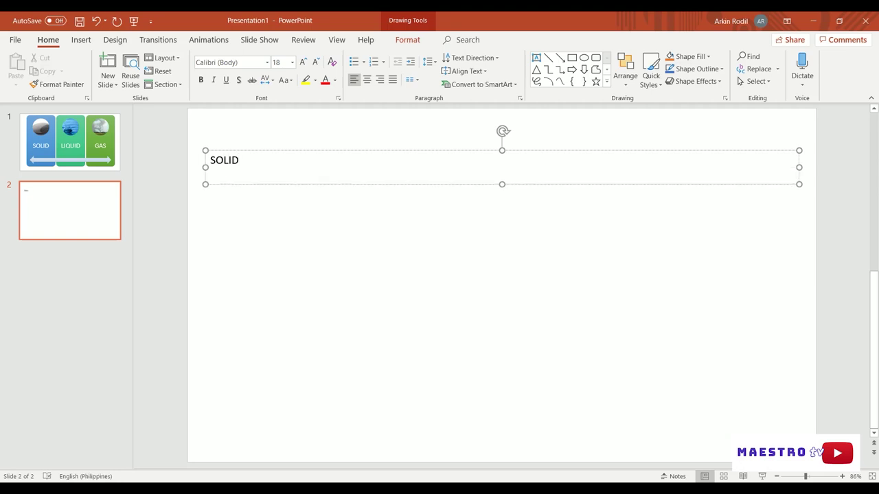
key("Return")
type("LIQUID GAS")
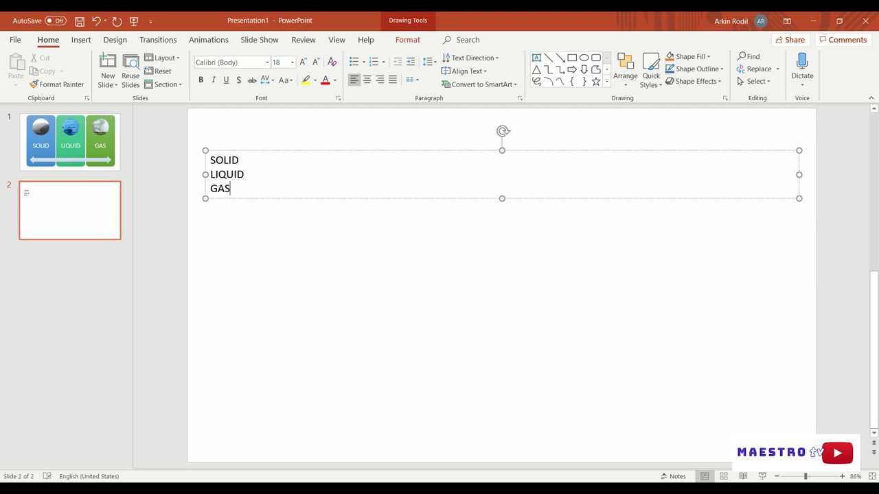
key("ctrl+a")
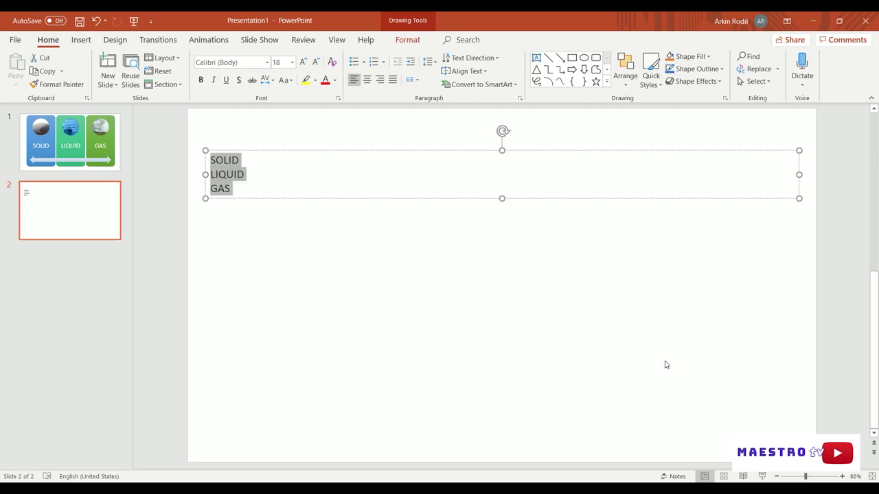
- Convert the three-line text to the Detailed Process SmartArt from the List category
left_click(496, 88)
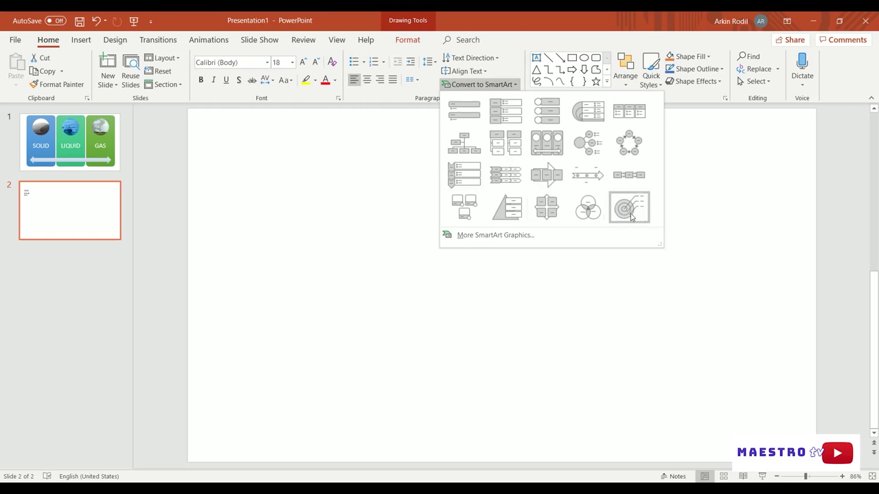
left_click(546, 238)
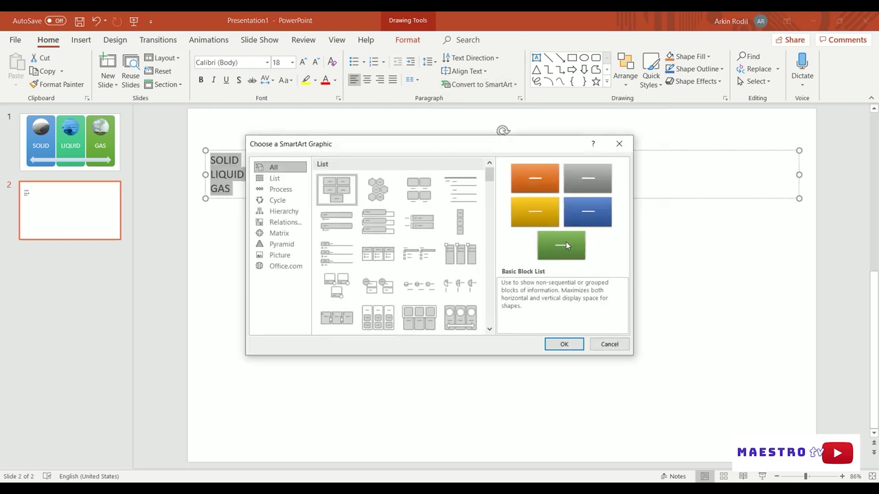
left_click_drag(381, 145, 612, 105)
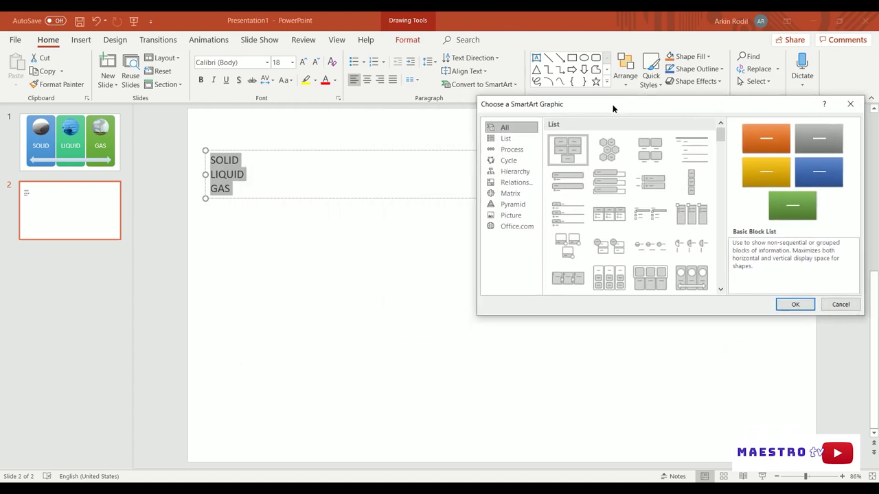
left_click(506, 138)
left_click(568, 169)
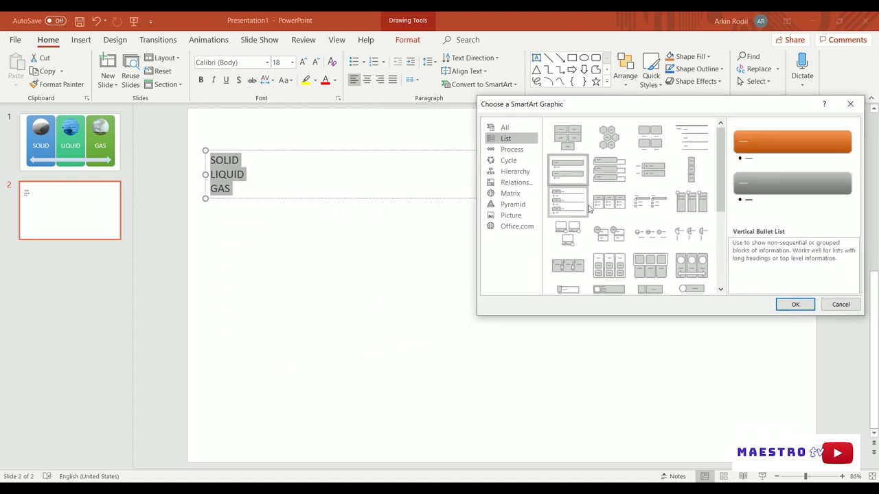
left_click(611, 209)
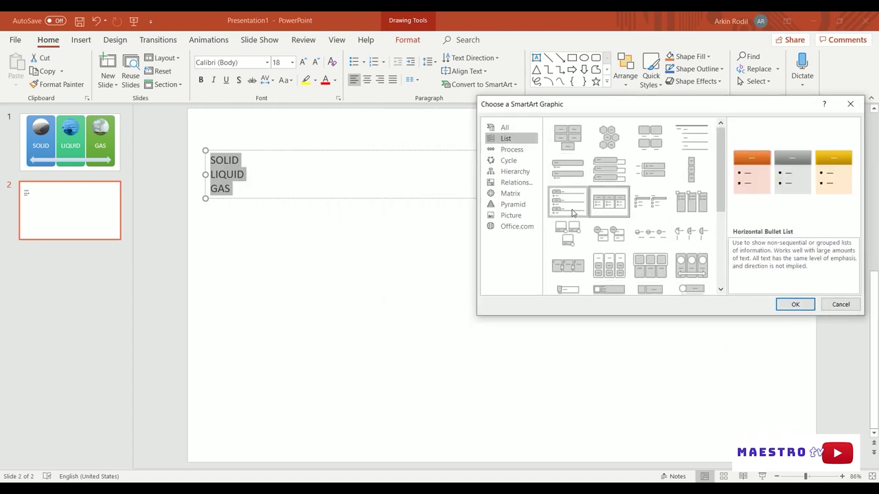
left_click(570, 206)
left_click(572, 240)
left_click(578, 277)
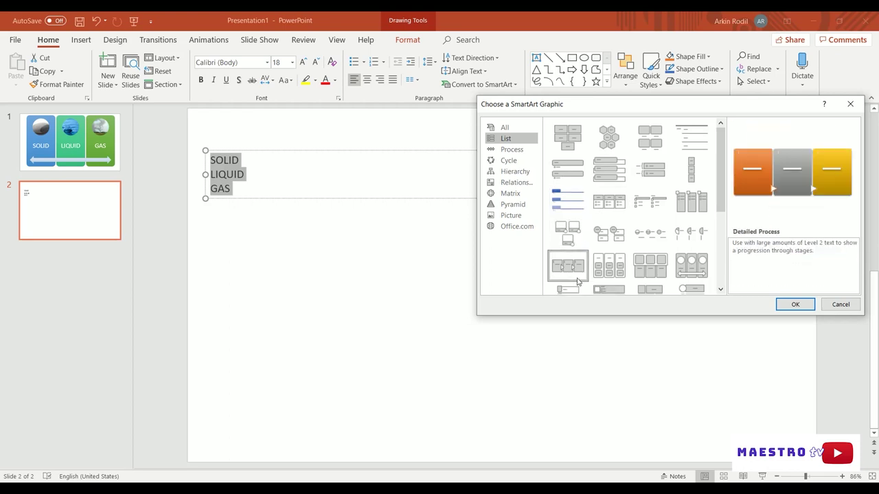
left_click(795, 305)
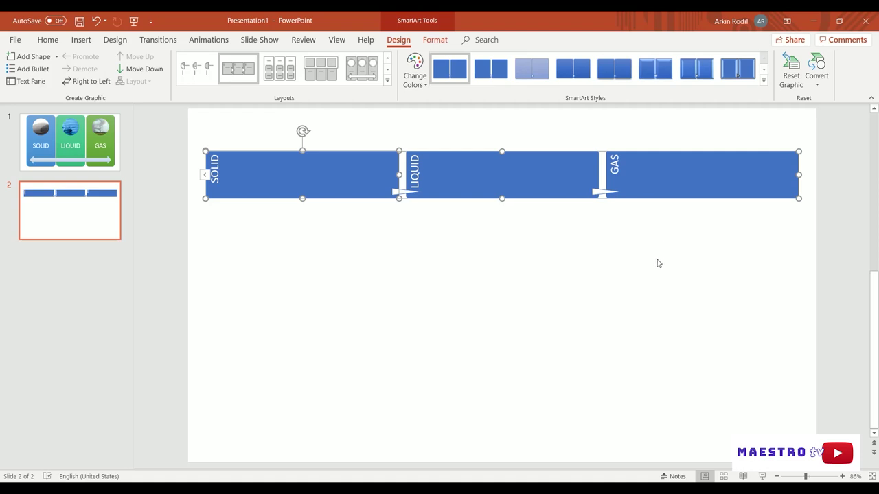
- Switch the SmartArt to the half-circle list layout from the expanded Layouts gallery
left_click(388, 81)
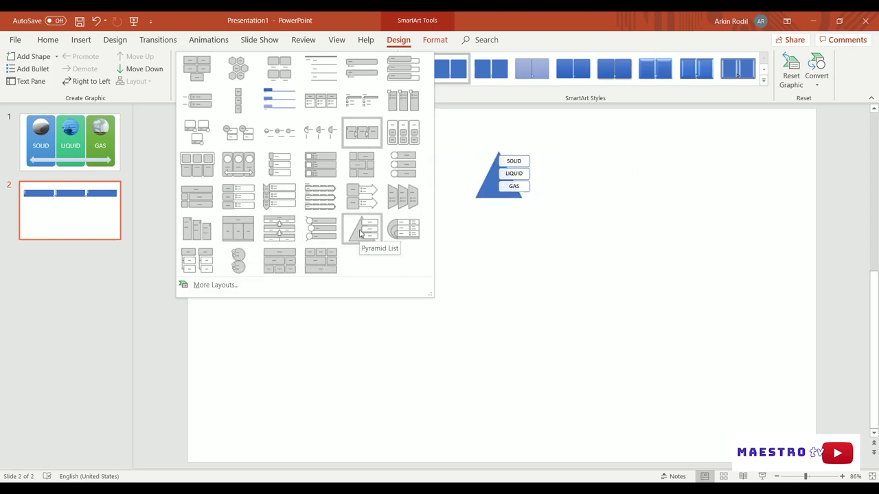
left_click(392, 232)
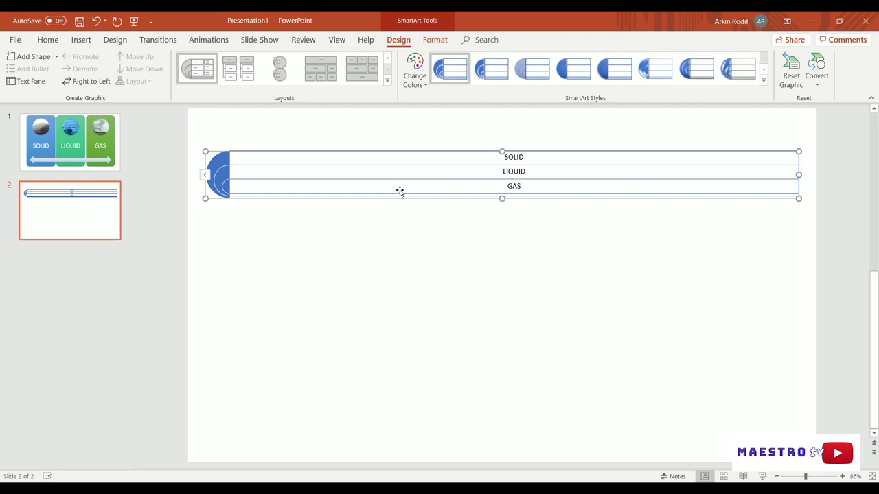
- Add a blank slide 3 after slide 2
left_click(48, 253)
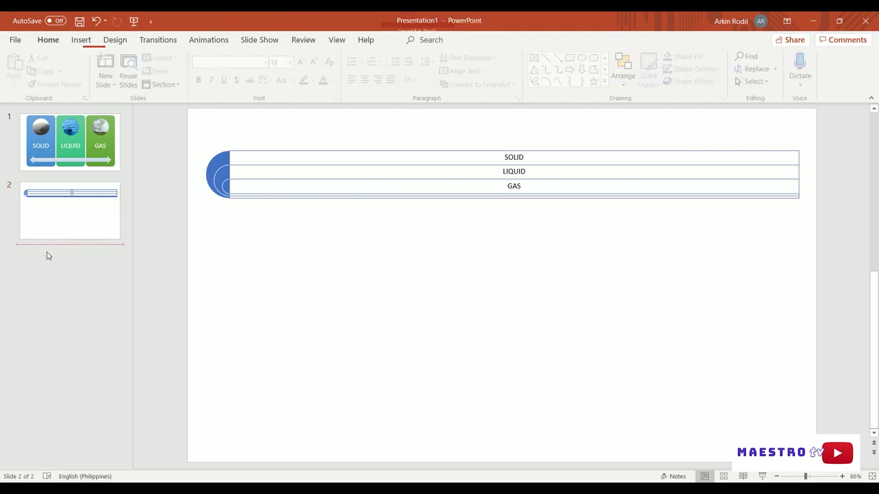
left_click(104, 88)
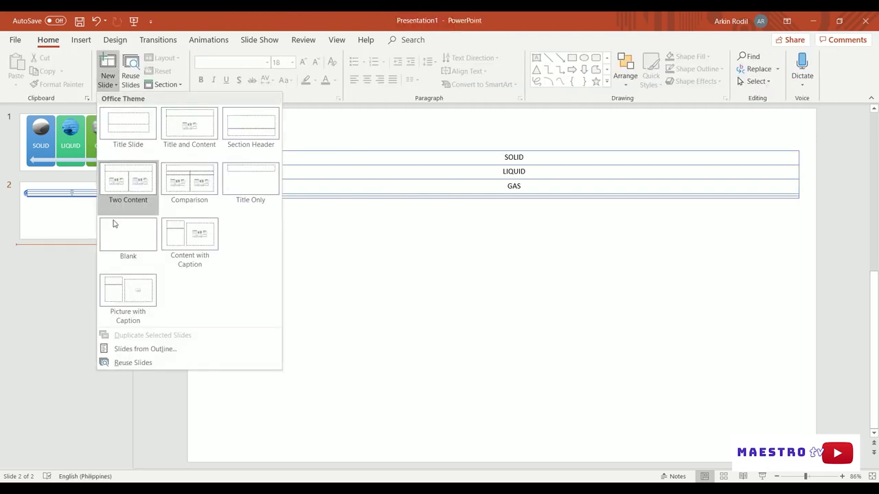
left_click(117, 228)
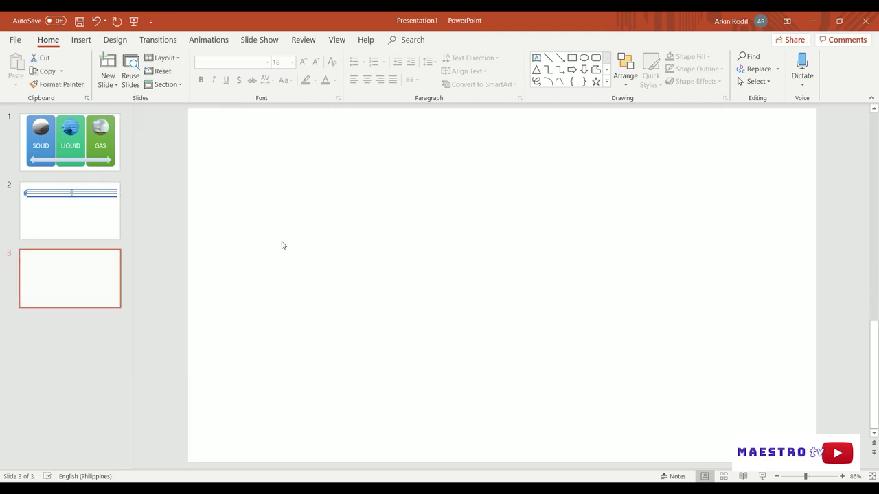
- Draw a text box on slide 3 with bulleted lines SOLID, LIQUID and GAS
left_click(81, 40)
left_click(580, 72)
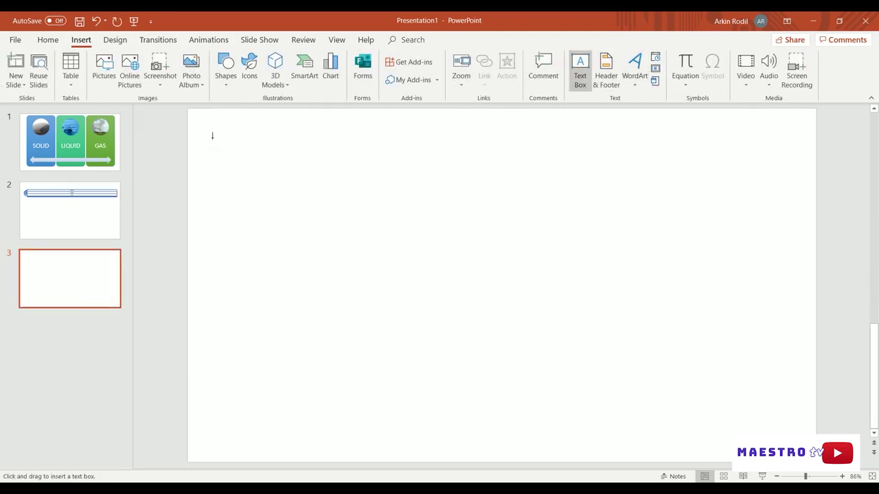
mouse_move(212, 136)
left_mouse_down()
mouse_move(482, 355)
mouse_move(769, 384)
left_mouse_up()
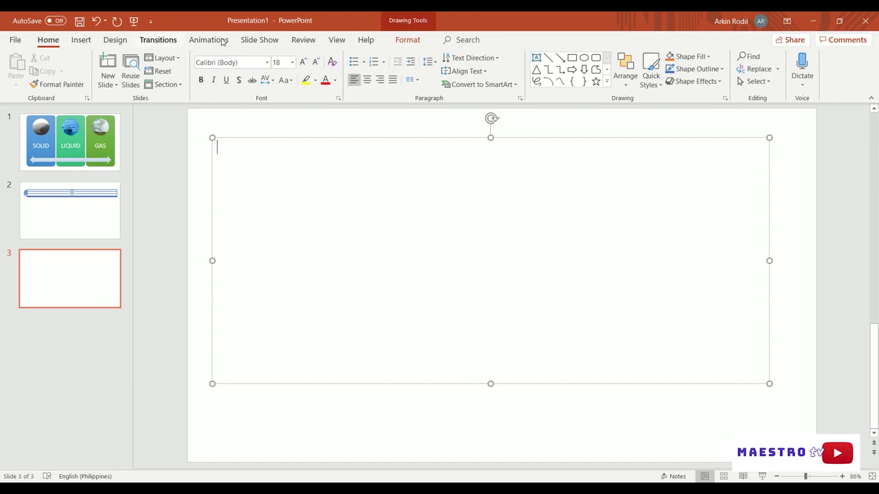
left_click(353, 61)
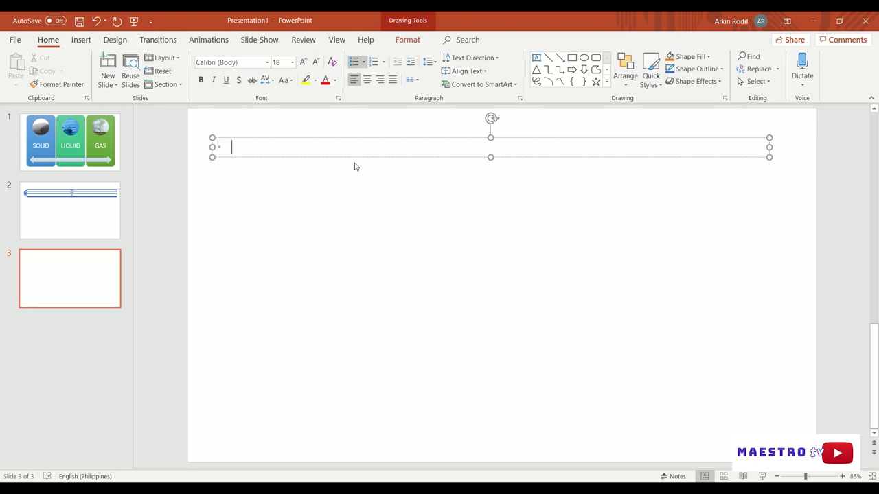
type("SOLID")
key("Return")
type("LIQU")
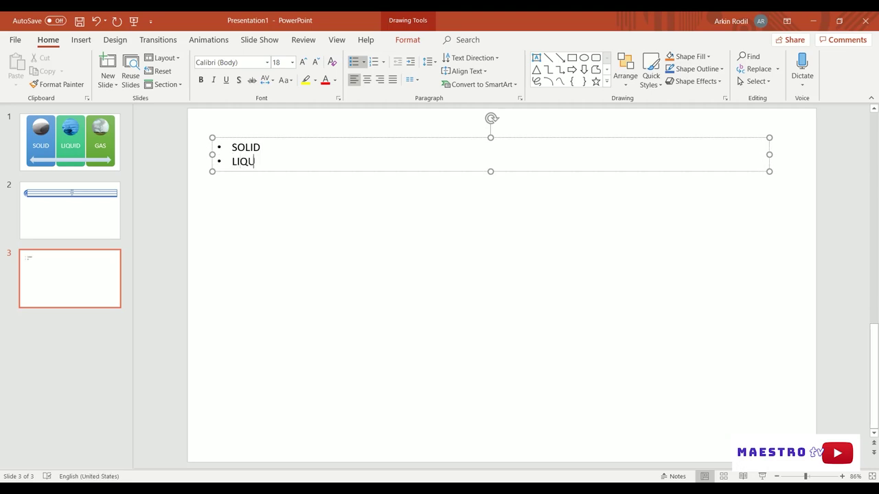
type("ID")
key("Return")
type("GAS")
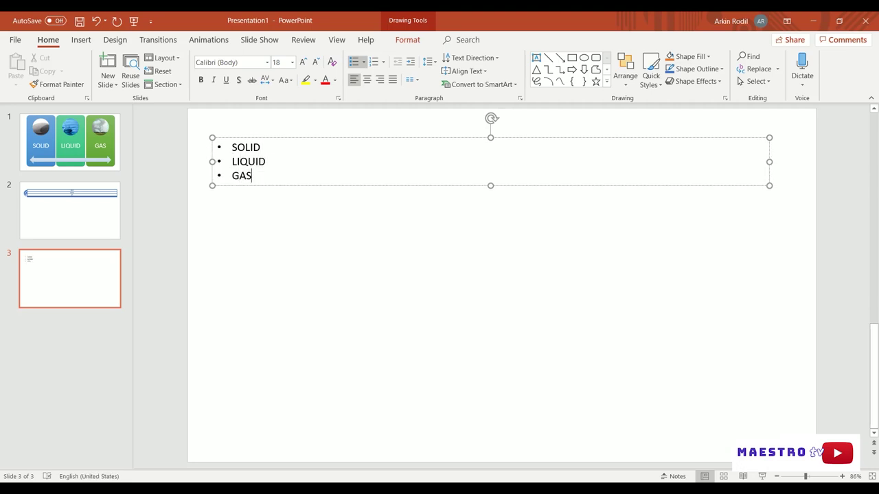
- Enlarge the bullet text, set it in Aharoni, and return to slide 1
key("ctrl+a")
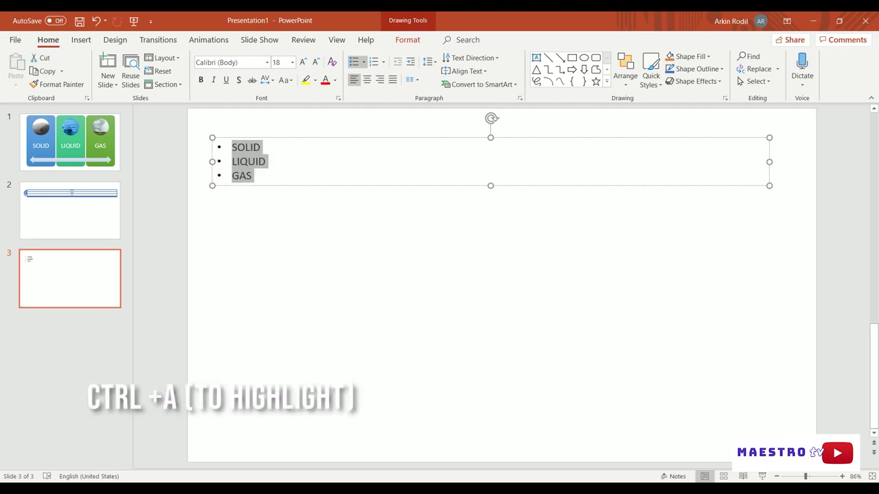
key("ctrl+shift+period")
key("ctrl+shift+period")
key("ctrl+shift+period")
key("ctrl+shift+period")
key("ctrl+shift+period")
key("ctrl+shift+period")
key("ctrl+shift+period")
key("ctrl+shift+period")
key("ctrl+shift+period")
key("ctrl+shift+period")
key("ctrl+shift+period")
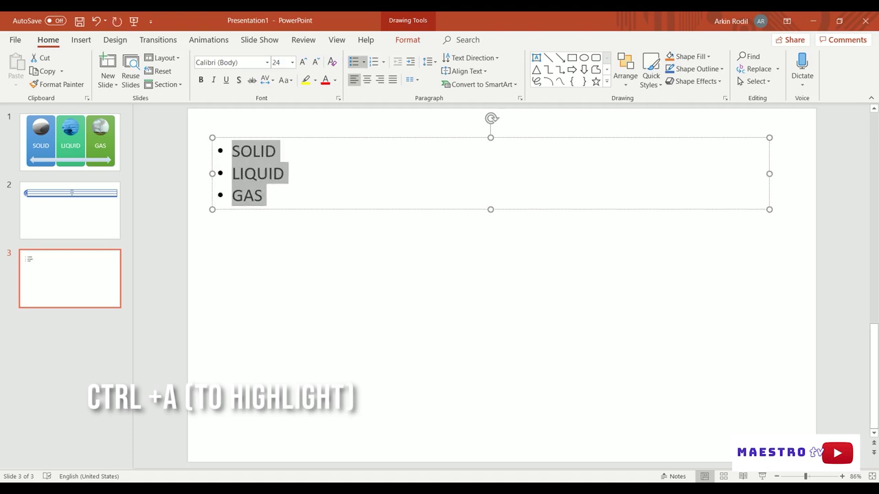
key("ctrl+shift+period")
key("ctrl+shift+period")
key("ctrl+shift+period")
key("ctrl+shift+period")
key("ctrl+shift+period")
key("ctrl+shift+period")
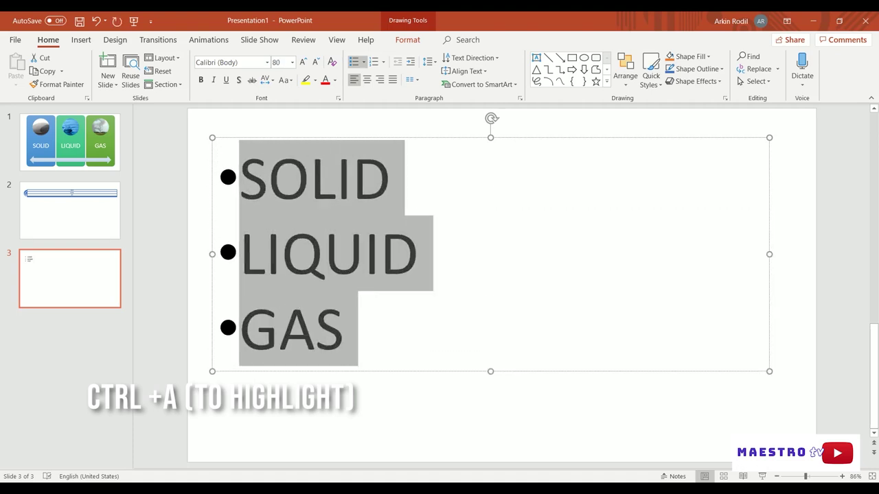
left_click(267, 63)
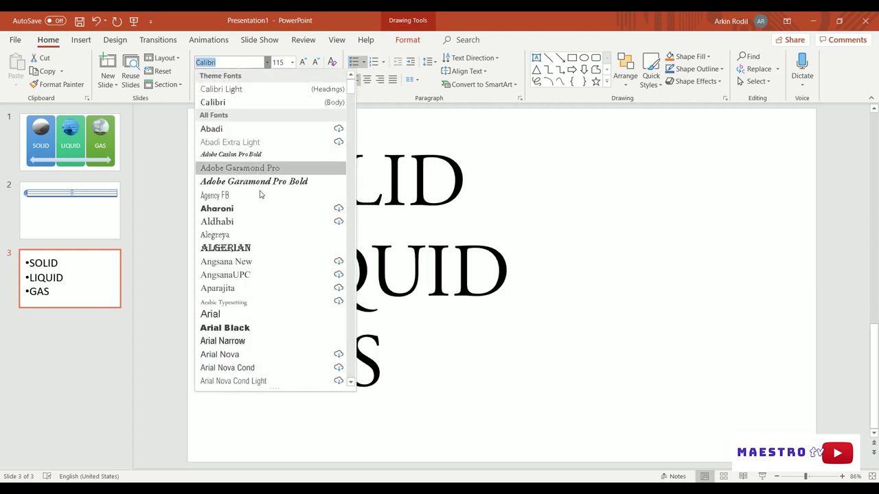
left_click(257, 207)
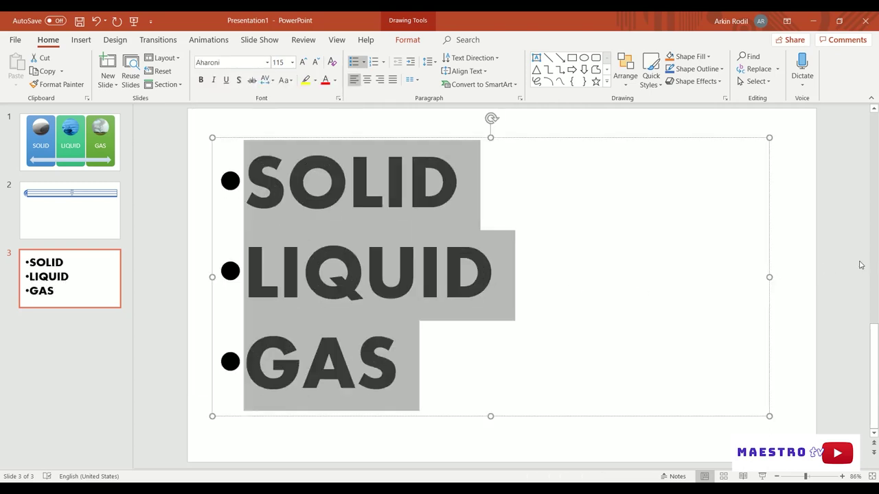
left_click(802, 274)
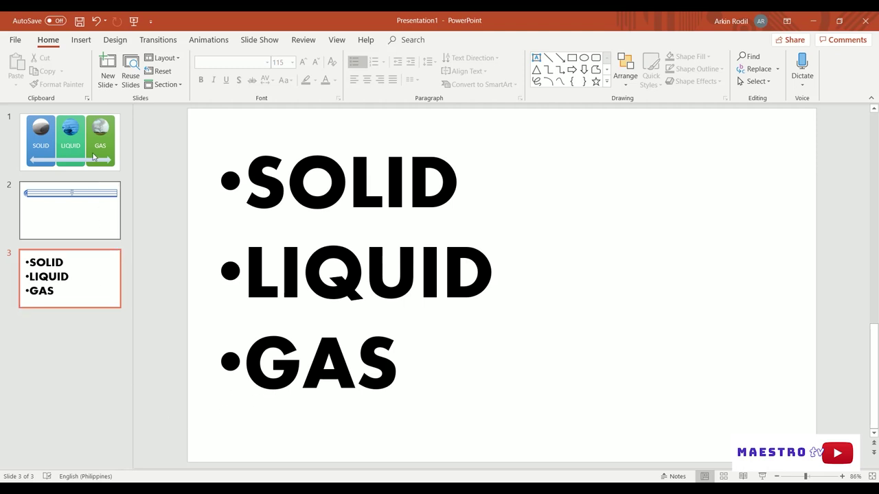
left_click(69, 141)
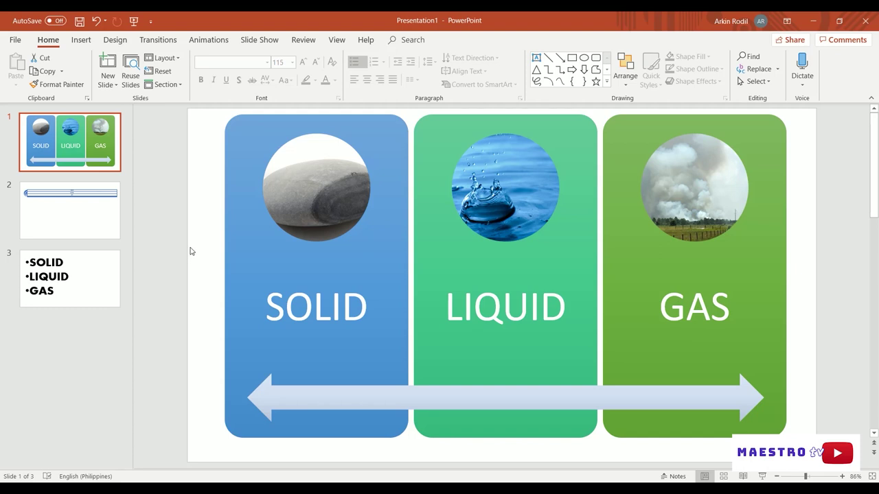
- Select slide 2's SOLID/LIQUID/GAS SmartArt and expand its Layouts gallery
left_click(289, 250)
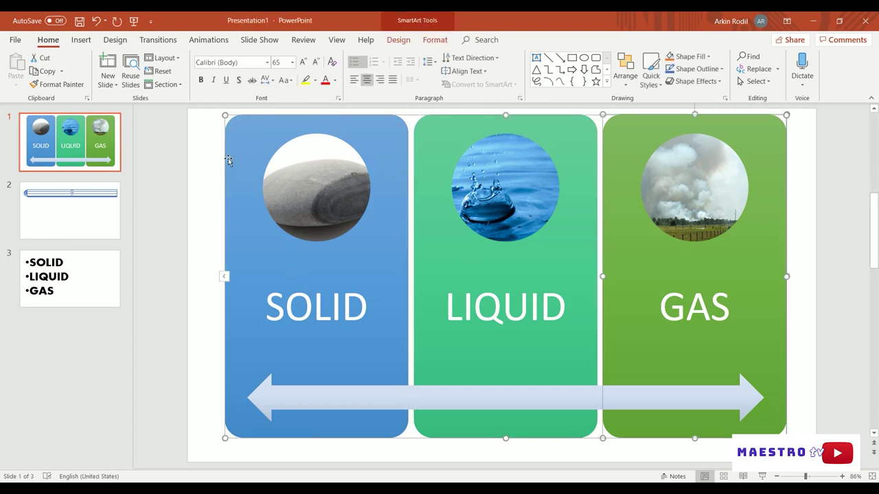
left_click(93, 195)
left_click(315, 171)
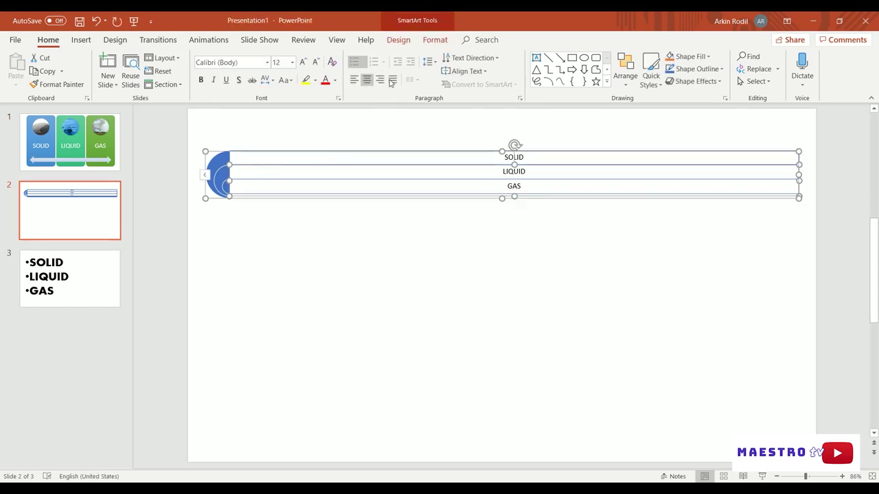
left_click(214, 161)
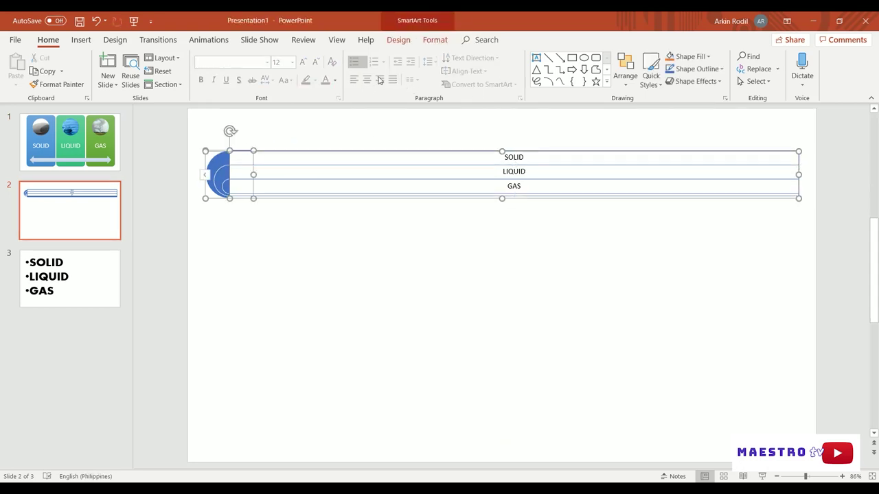
left_click(434, 40)
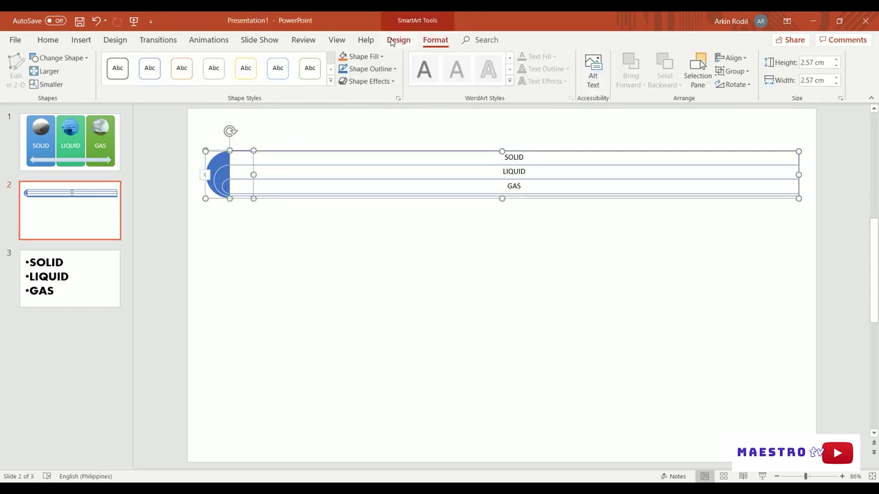
left_click(399, 40)
left_click(386, 82)
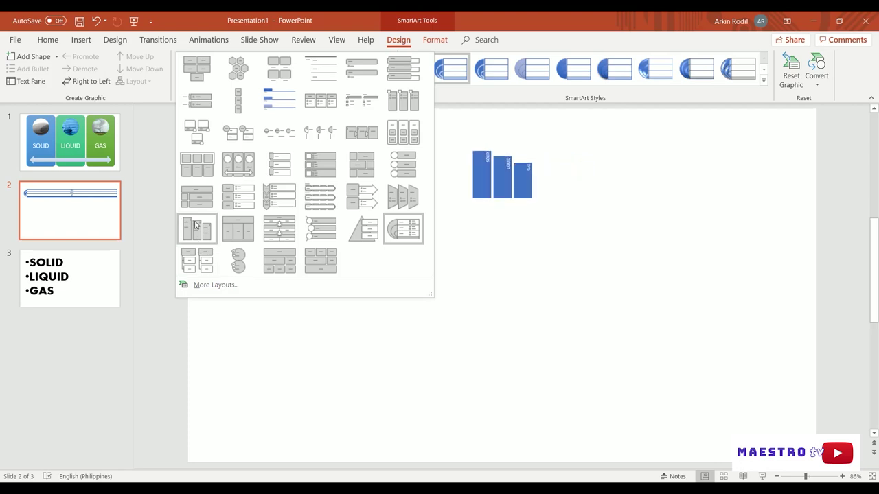
- Apply Continuous Picture List and stretch the SmartArt down to fill most of slide 2
left_click(250, 165)
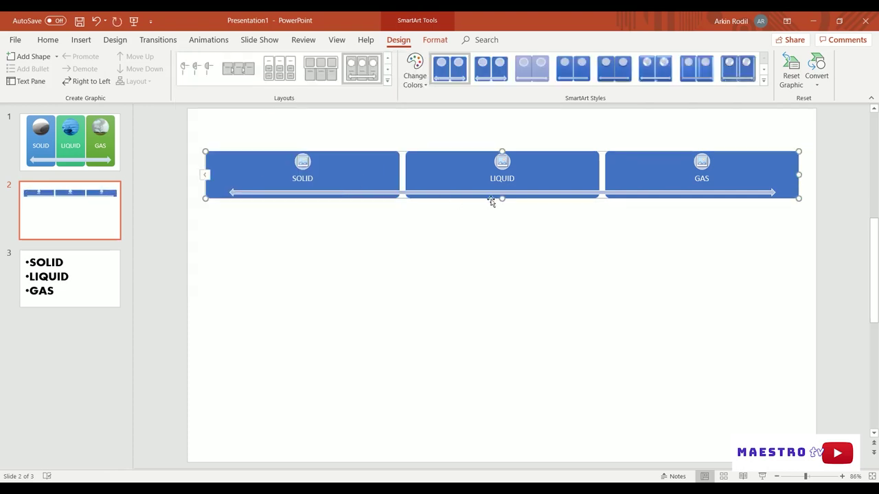
left_click_drag(502, 198, 502, 381)
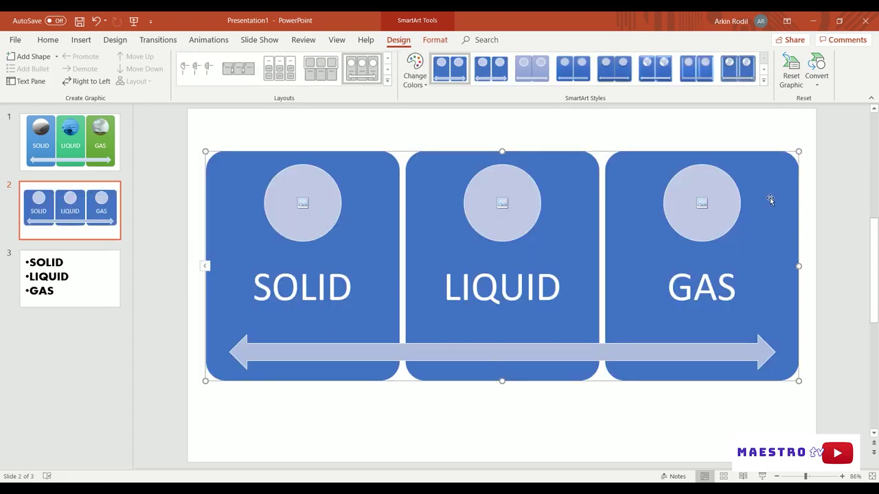
- Fill the SOLID circle with the stone image from POWERPOINT 101, enlarged proportionally
left_click(302, 203)
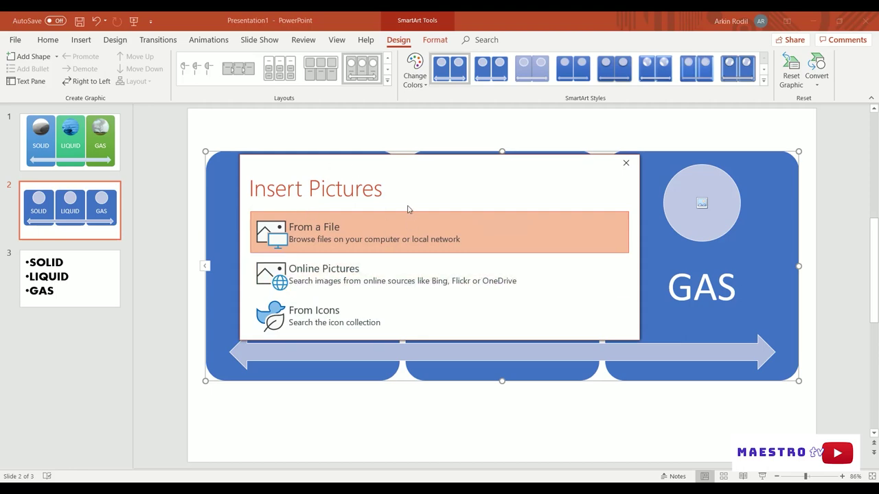
left_click(357, 236)
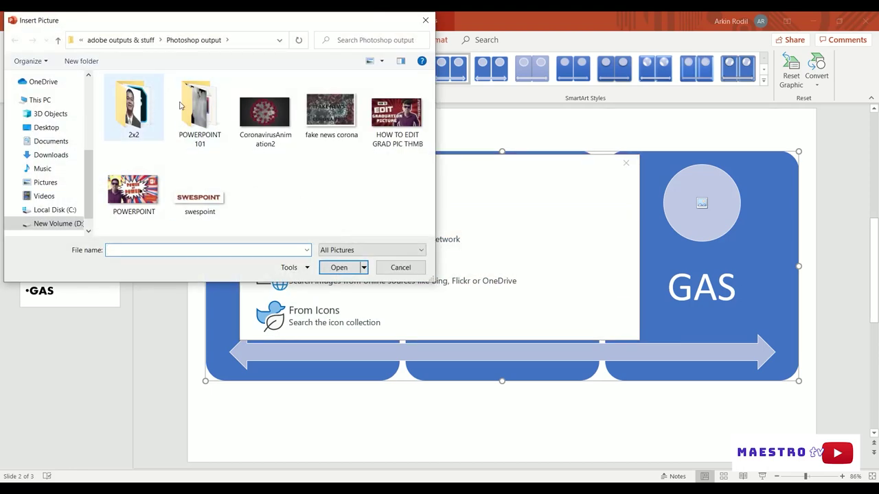
double_click(199, 109)
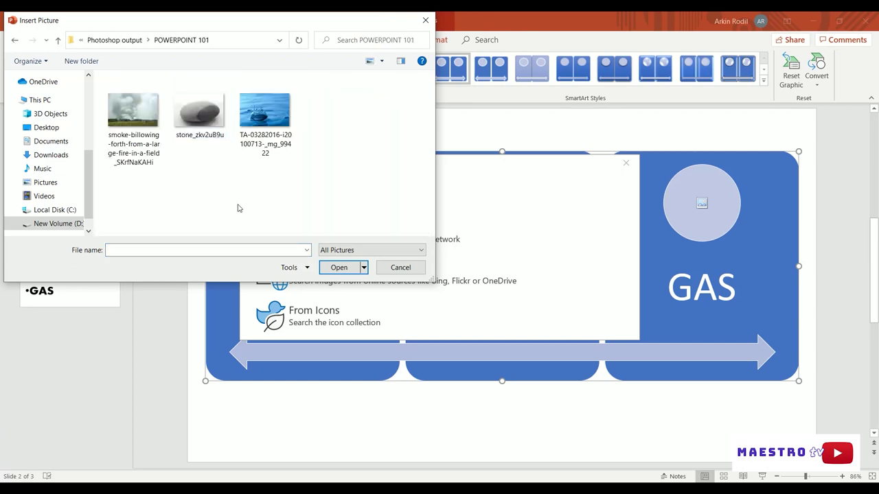
left_click(203, 121)
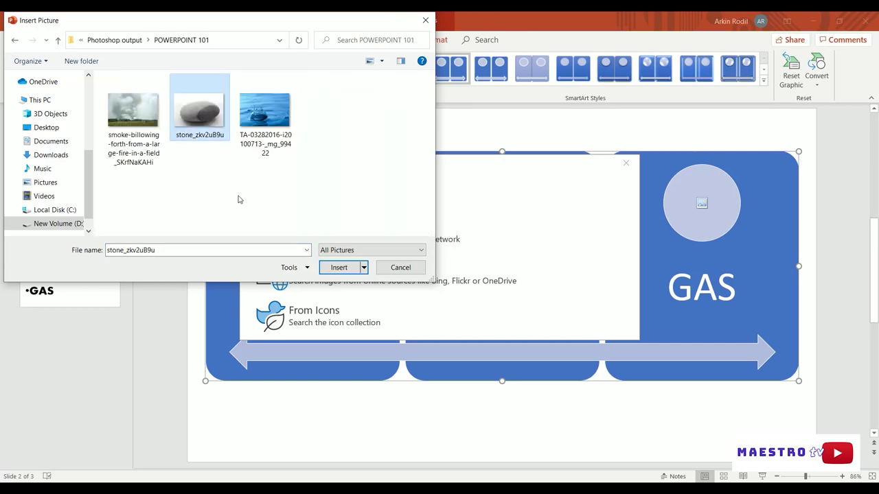
left_click(338, 268)
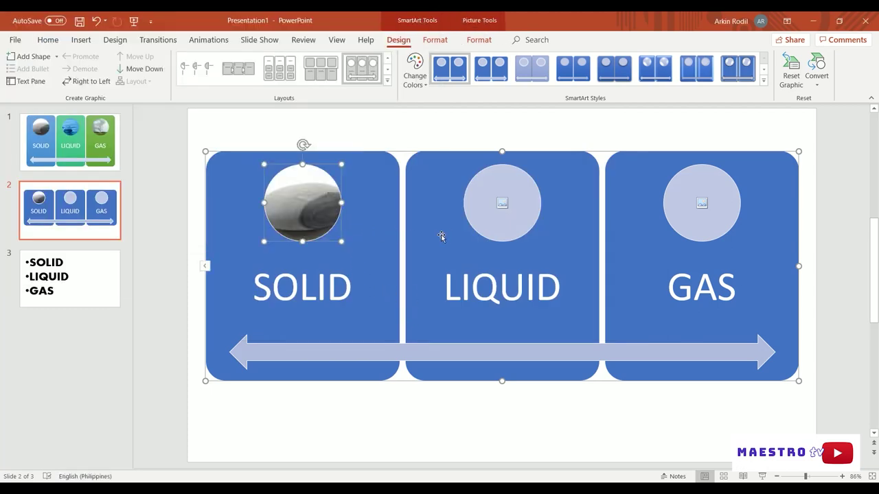
left_click_drag(342, 242, 295, 199)
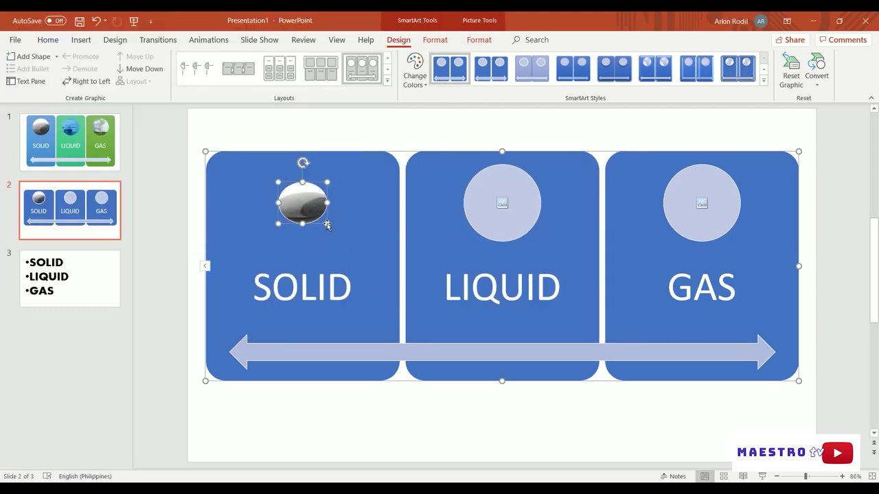
key("ctrl+z")
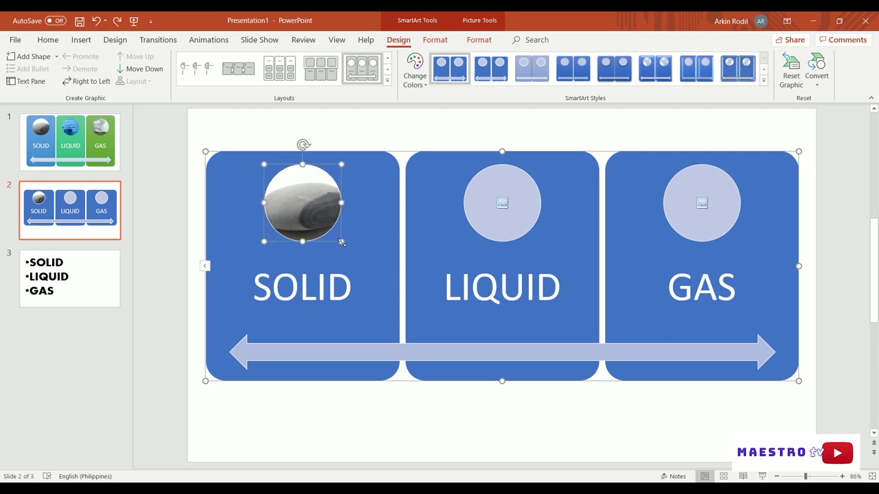
left_click_drag(341, 241, 349, 250)
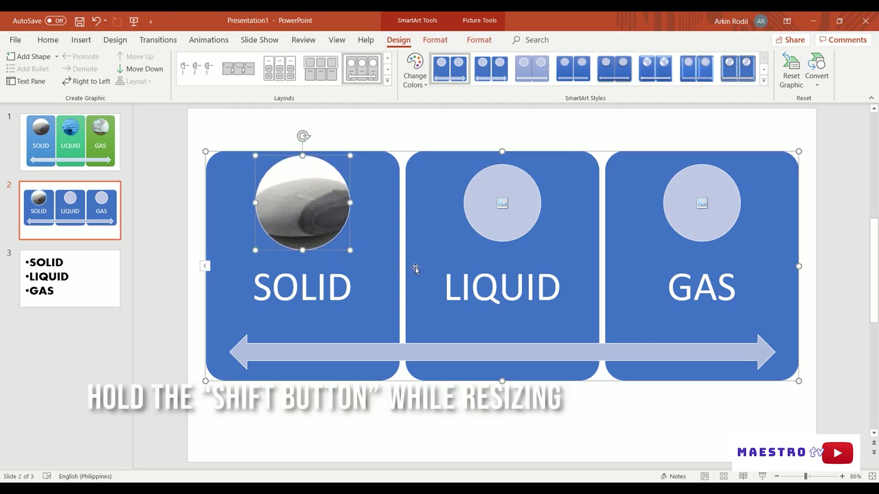
- Fill the LIQUID circle with the water splash image, enlarged proportionally
left_click(502, 202)
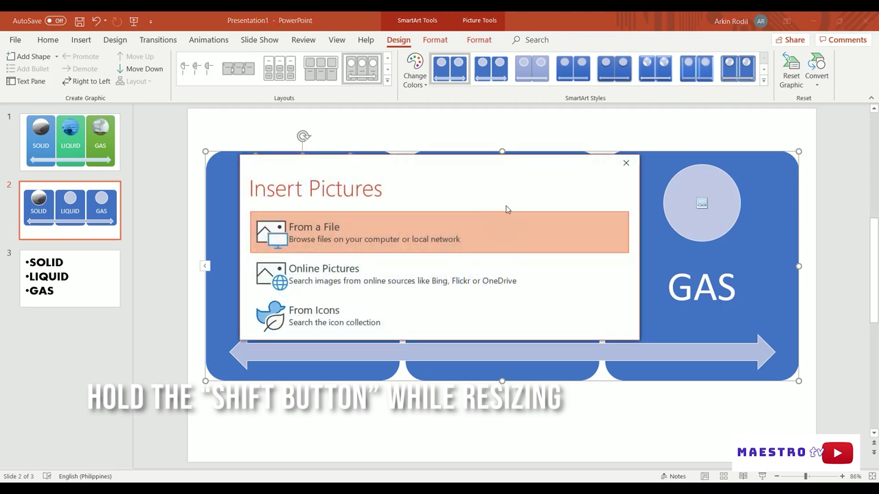
left_click(456, 239)
left_click(264, 112)
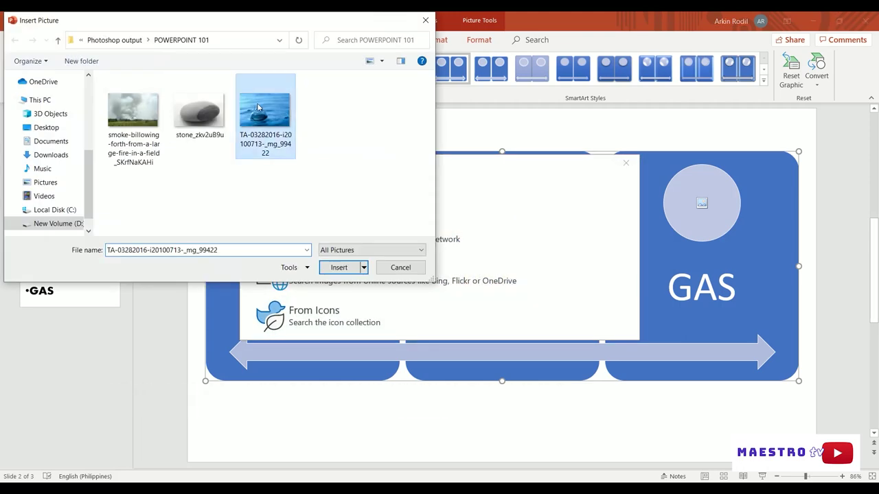
left_click(336, 267)
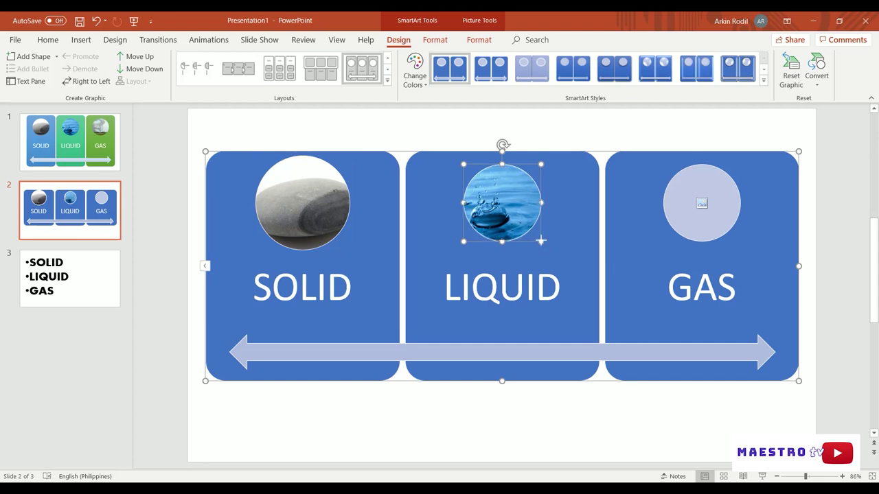
mouse_move(541, 240)
left_mouse_down()
mouse_move(551, 248)
mouse_move(548, 234)
left_mouse_up()
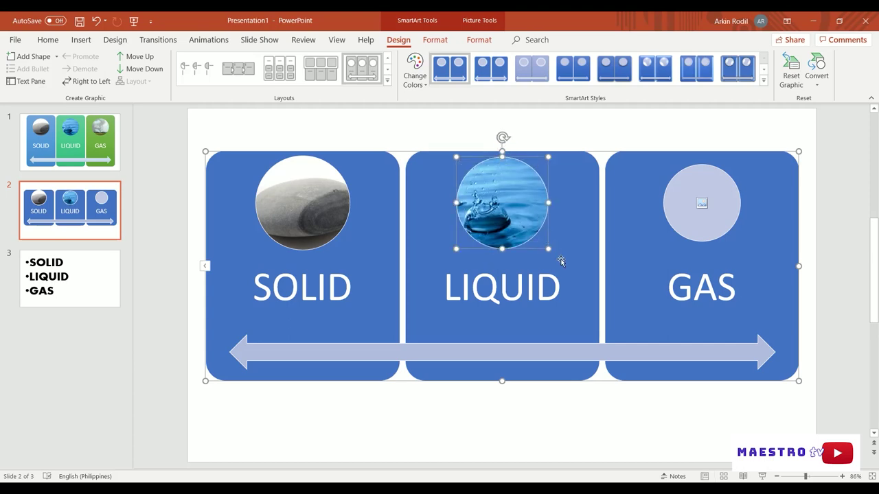
- Insert the smoke image from POWERPOINT 101 into the GAS circle
left_click(702, 202)
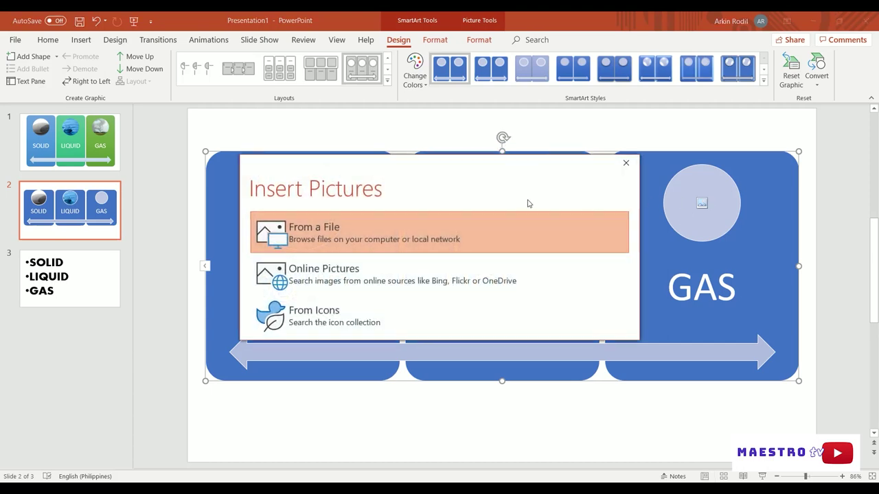
left_click(410, 234)
left_click(133, 117)
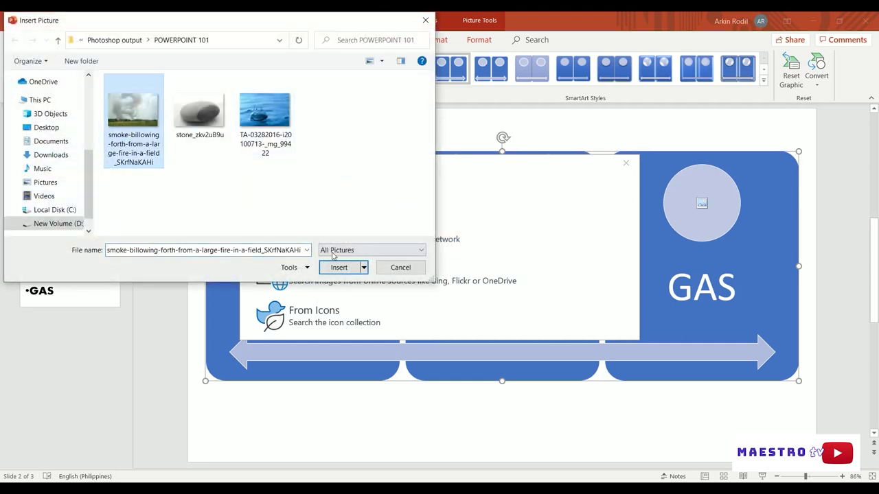
left_click(337, 267)
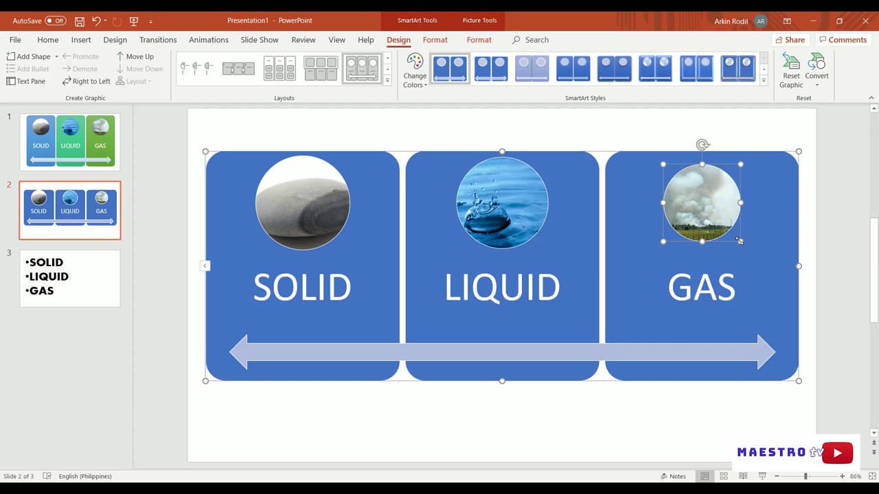
- Enlarge the smoke photo to match the other circles, then select the whole diagram
left_click_drag(740, 241, 770, 260)
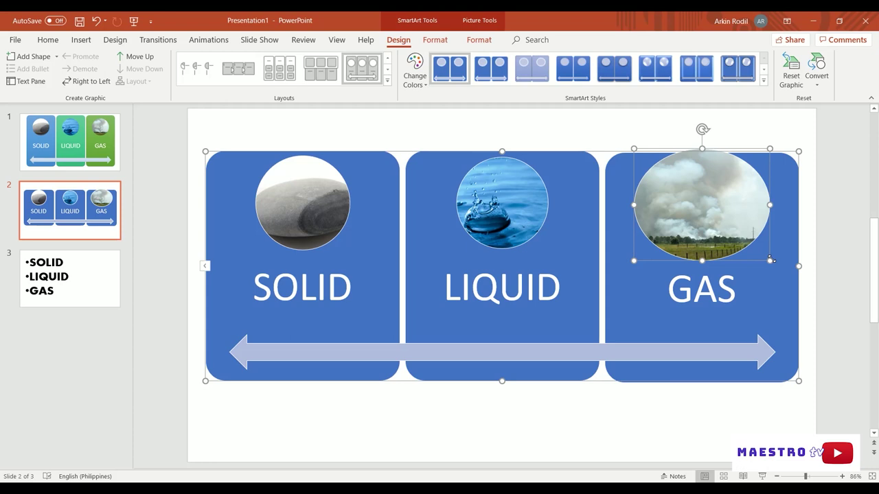
key("ctrl+z")
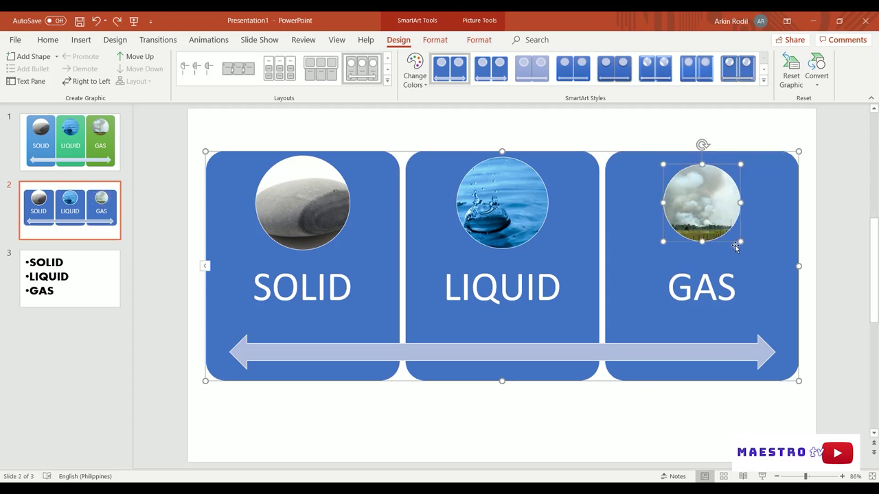
left_click_drag(740, 241, 747, 244)
left_click(766, 266)
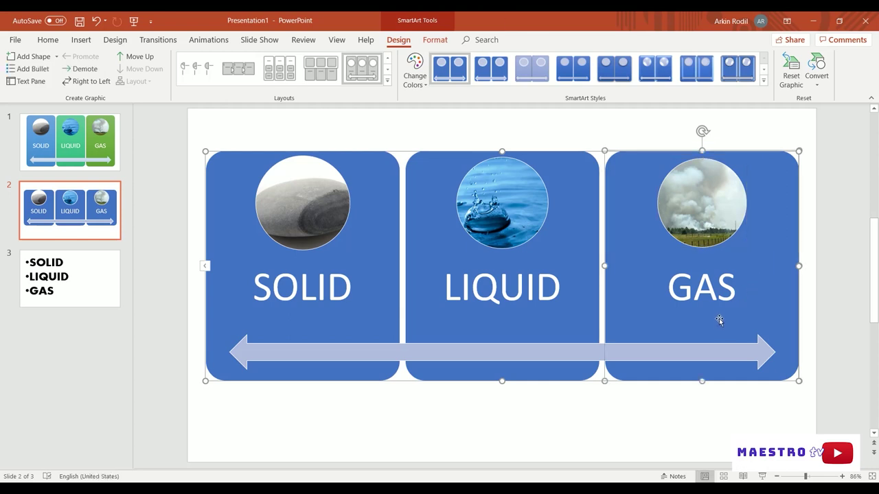
left_click(735, 237)
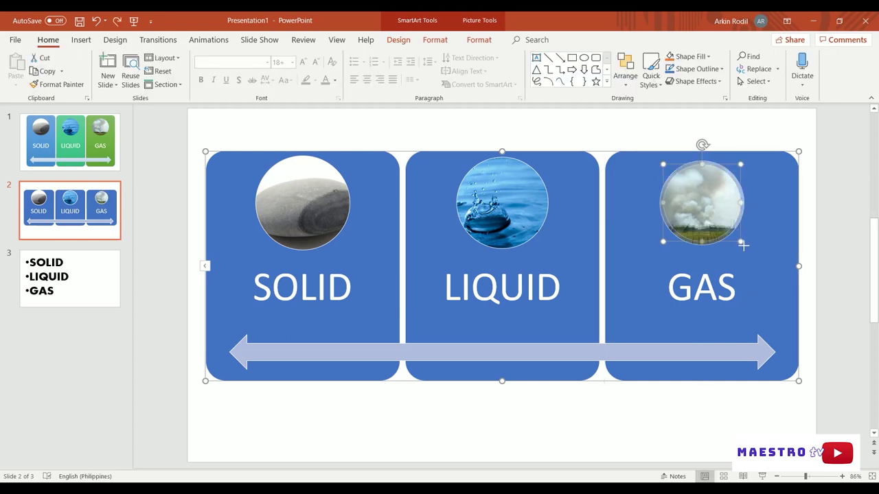
left_click_drag(745, 247, 747, 249)
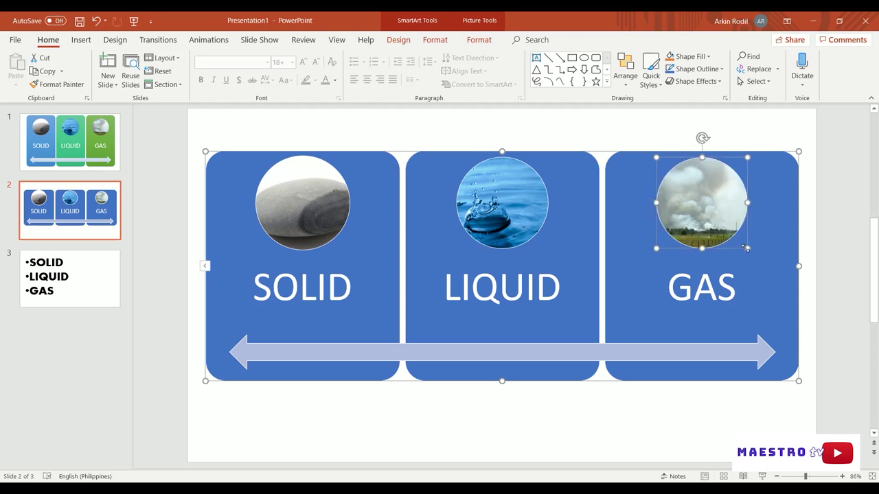
left_click(241, 222)
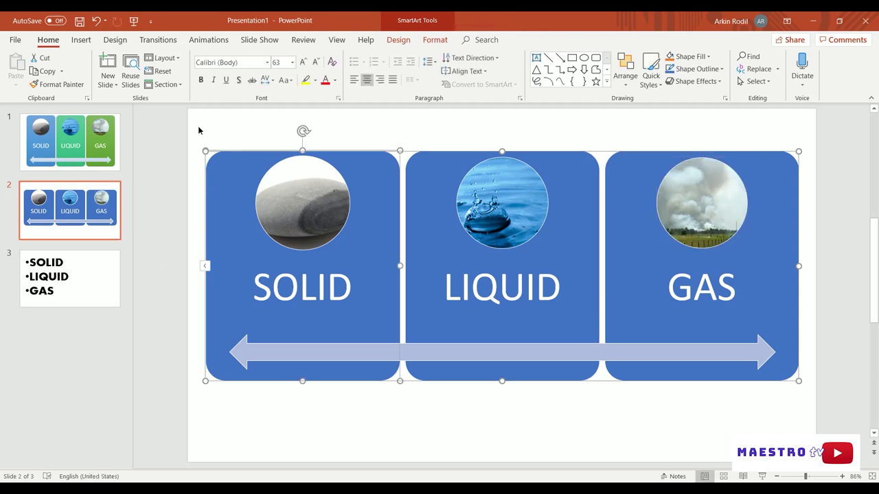
left_click_drag(159, 128, 830, 412)
- Apply Colorful Range - Accent Colors 5 to 6 and stretch the diagram taller at top and bottom
left_click(401, 41)
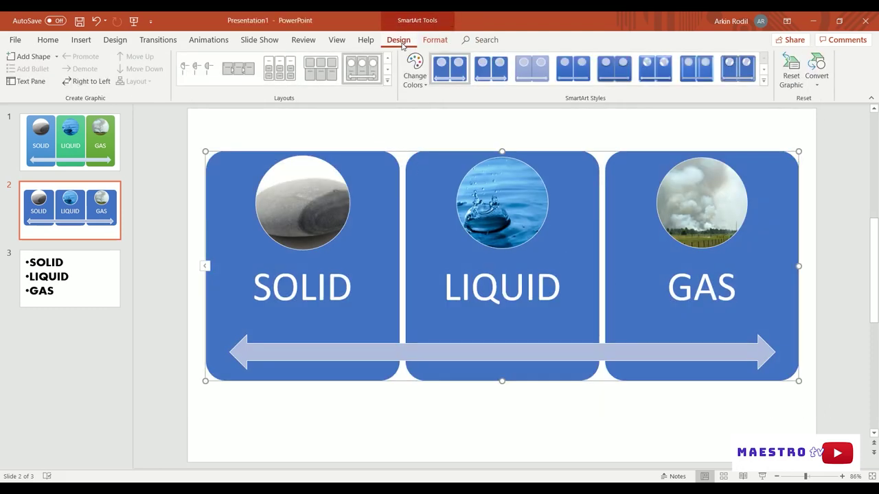
left_click(419, 83)
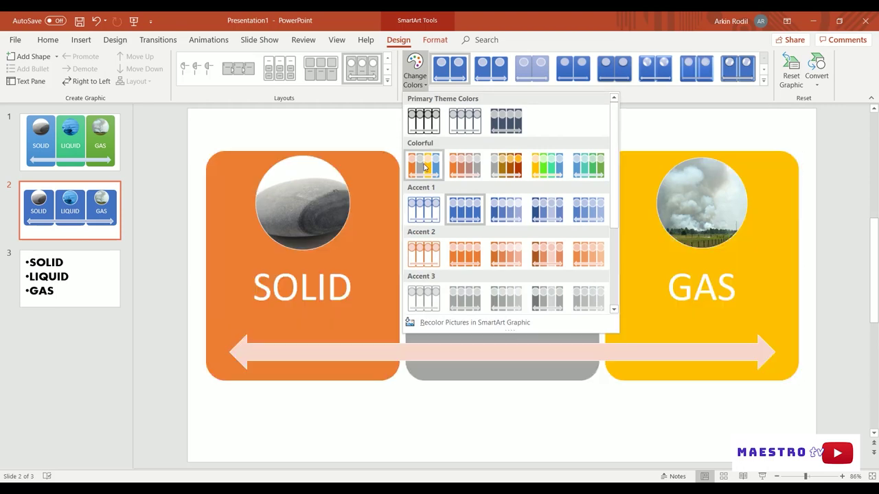
left_click(548, 165)
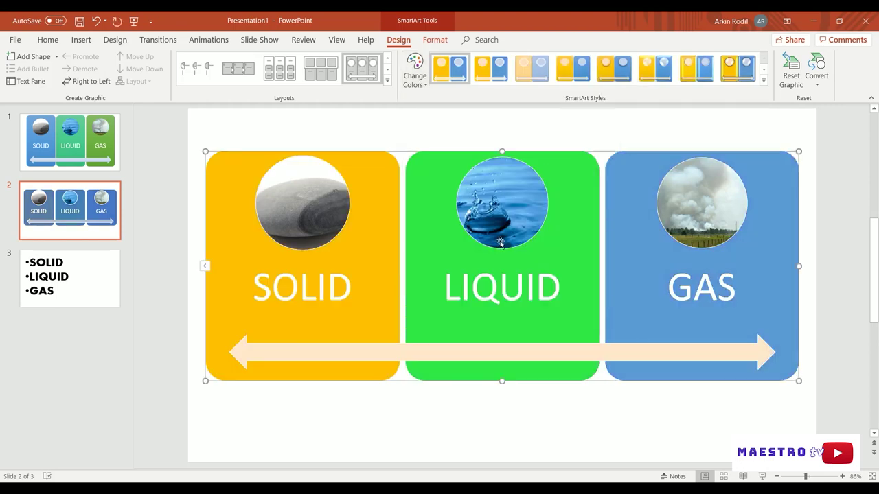
left_click(420, 83)
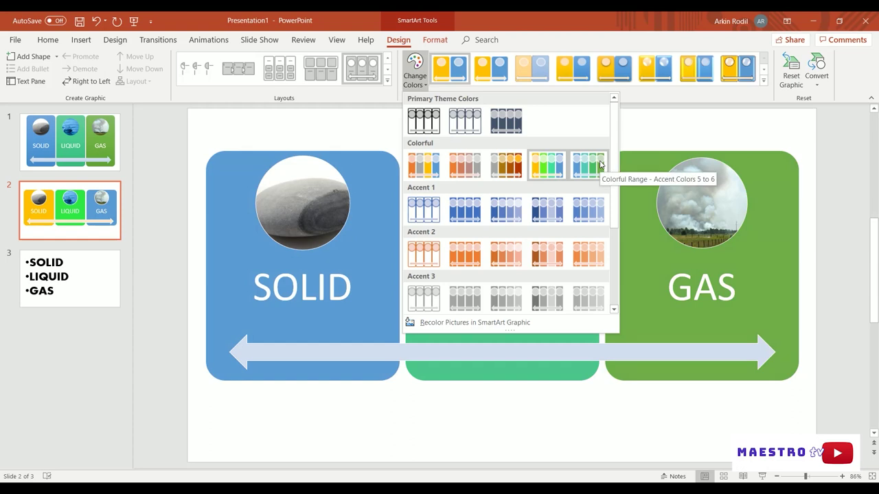
left_click(602, 165)
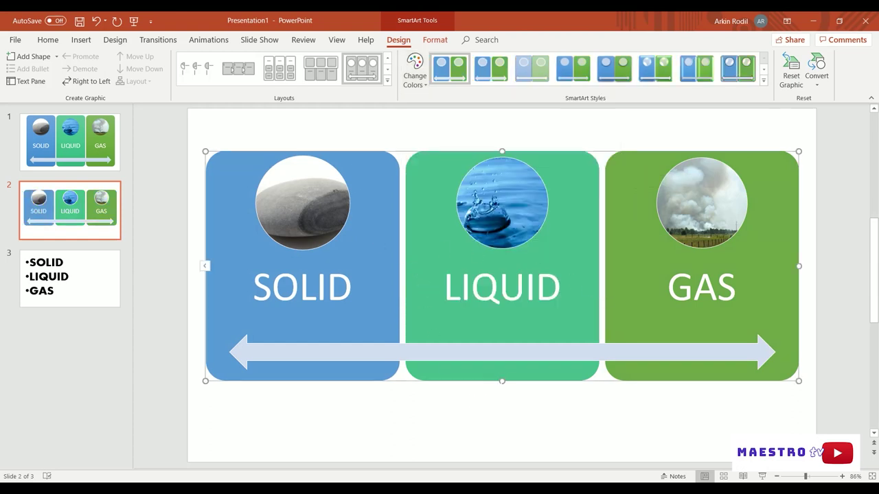
left_click_drag(502, 381, 500, 438)
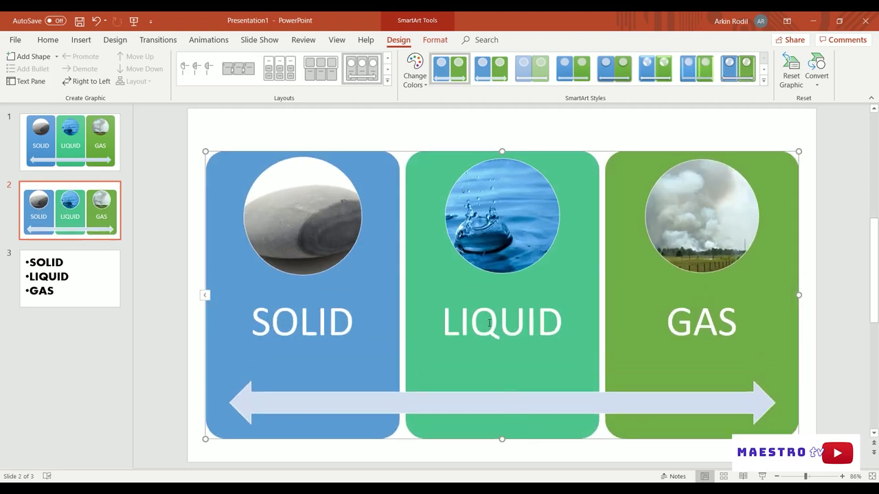
left_click_drag(503, 150, 502, 131)
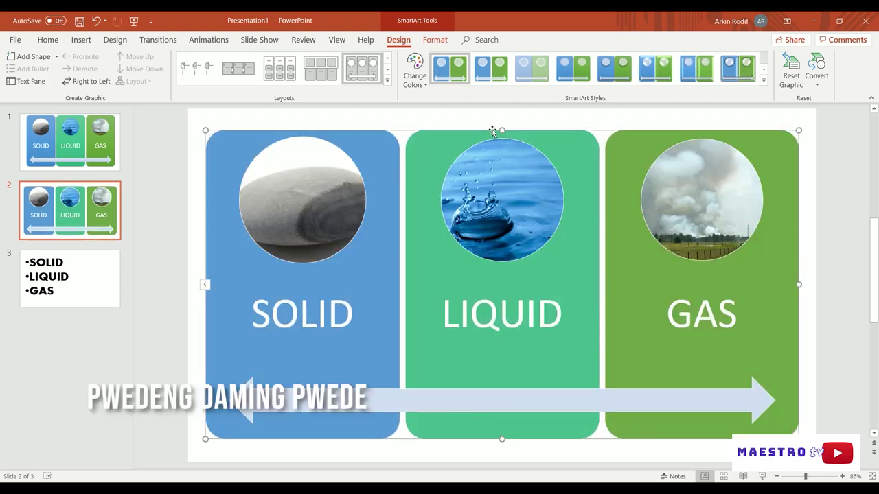
- Try several 3-D SmartArt styles, then settle on a flat light-gradient style with black labels
left_click(764, 81)
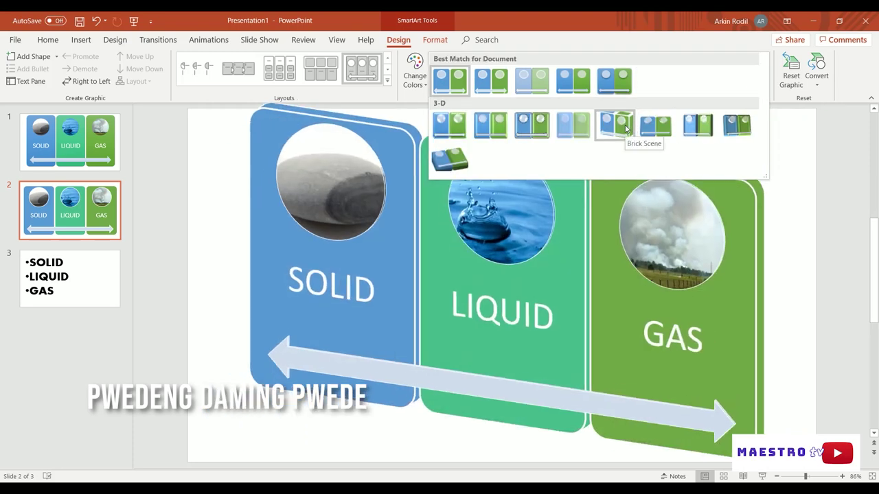
left_click(618, 125)
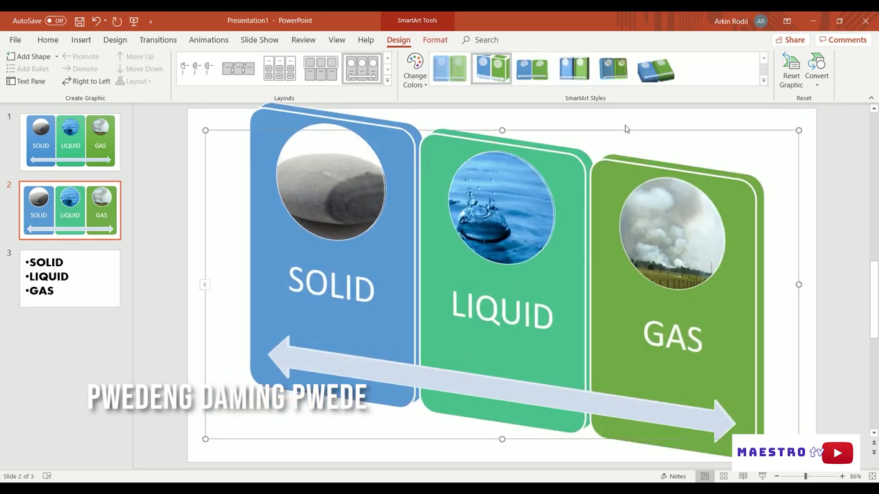
left_click(656, 78)
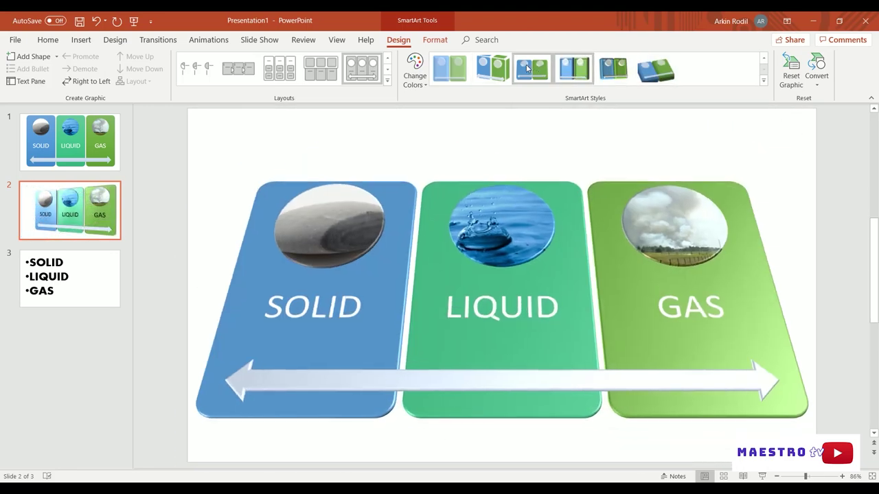
left_click(532, 69)
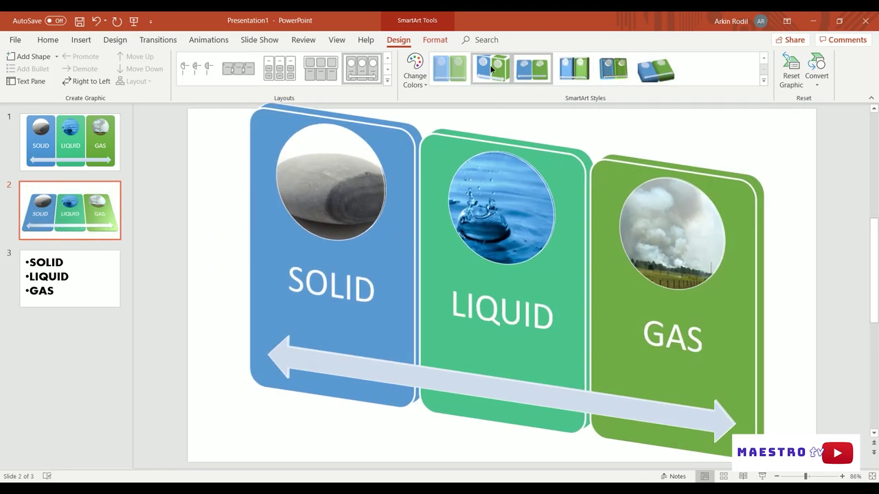
left_click(491, 69)
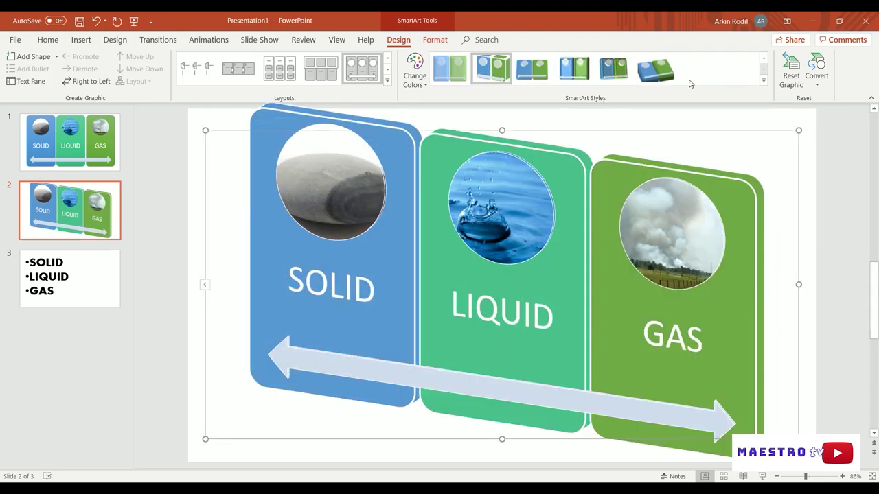
left_click(763, 80)
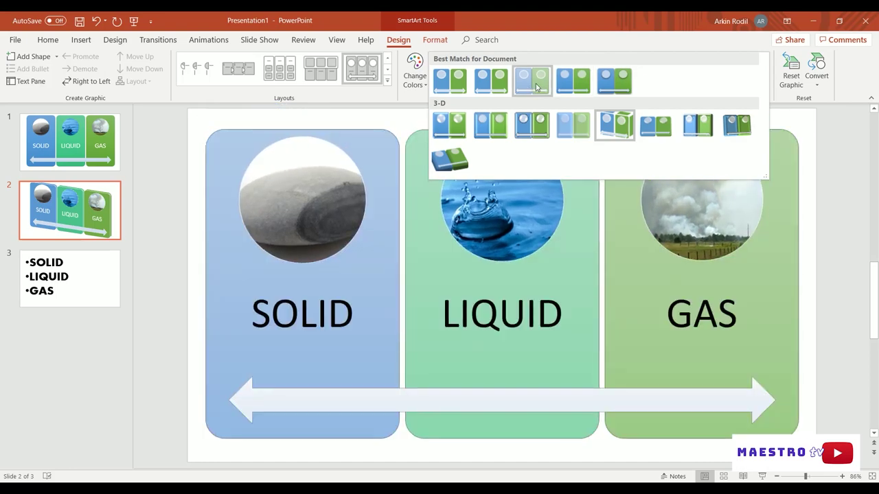
left_click(537, 86)
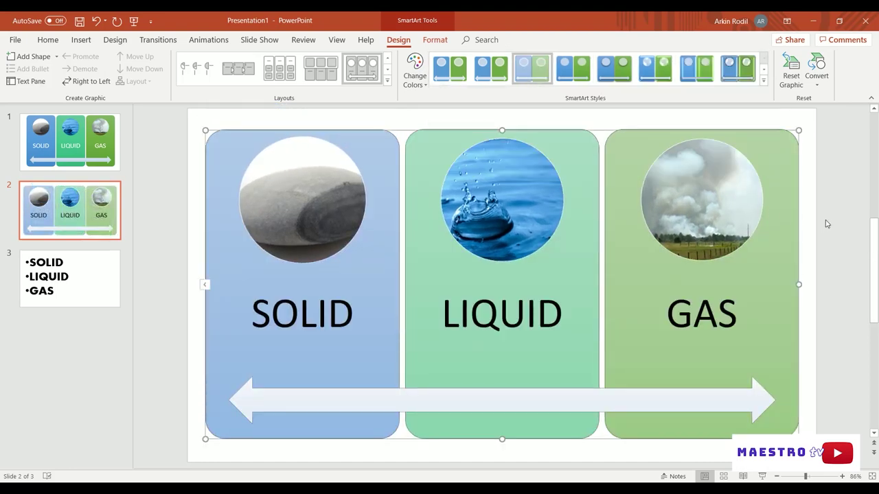
left_click(845, 206)
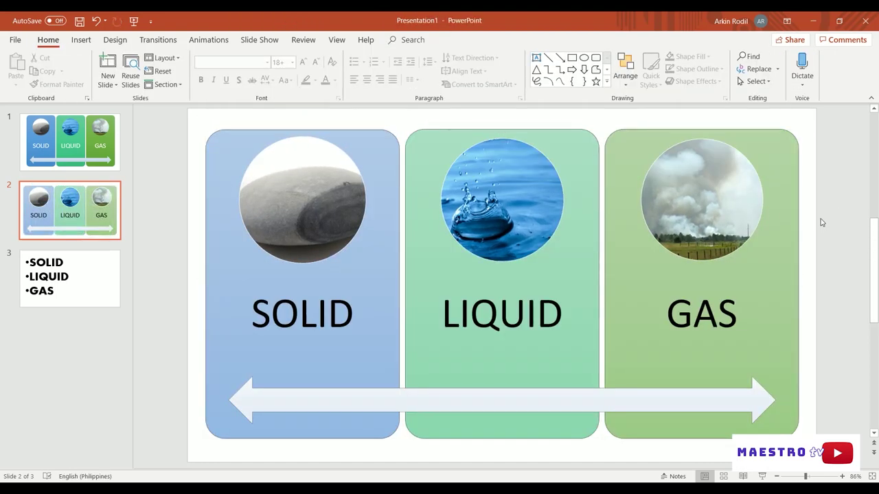
- Narrow slide 3's SOLID/LIQUID/GAS text box to fit its words, then return to slide 2
left_click(68, 278)
left_click(554, 185)
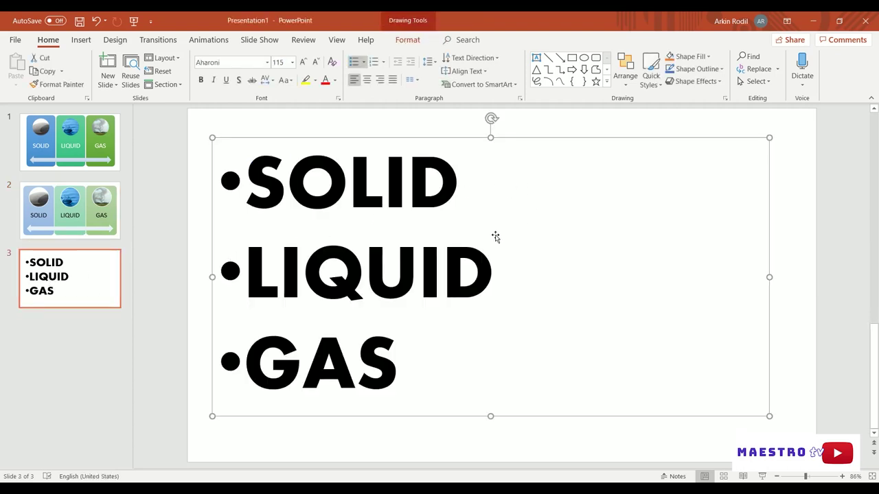
left_click(785, 180)
left_click(723, 240)
left_click_drag(769, 277, 530, 271)
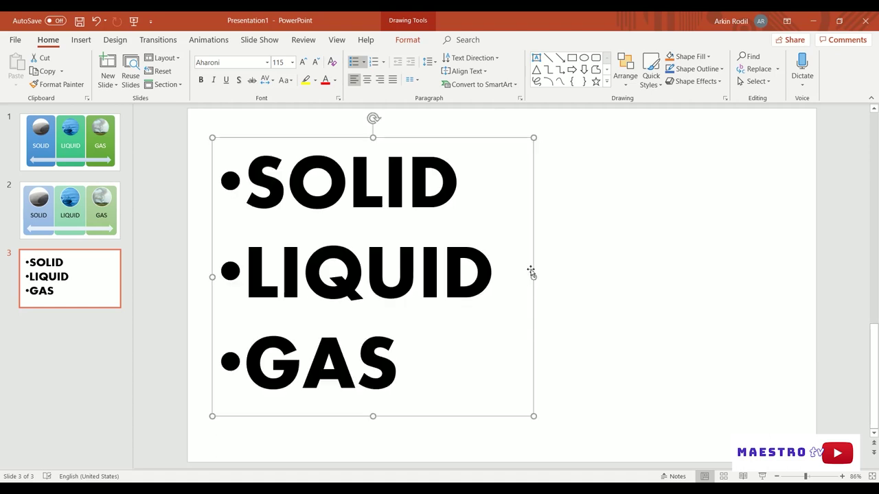
key("Escape")
key("Page_Up")
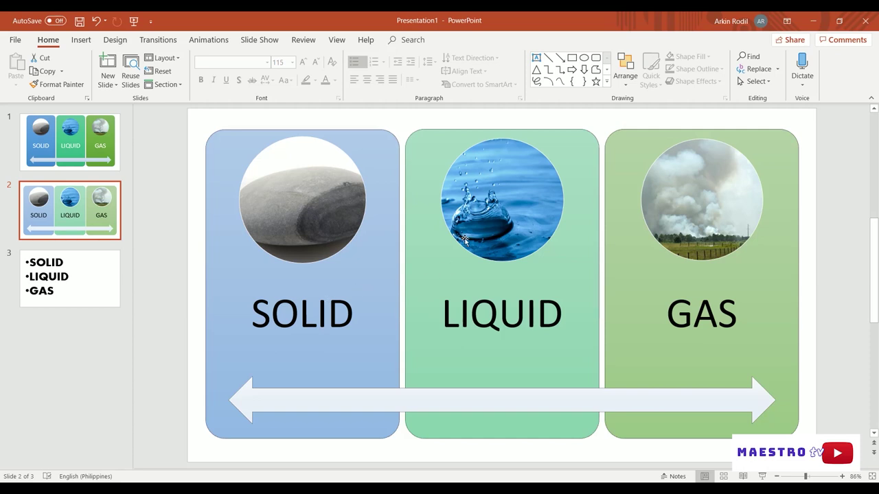
- Add a new blank slide 4 after slide 3
left_click(293, 204)
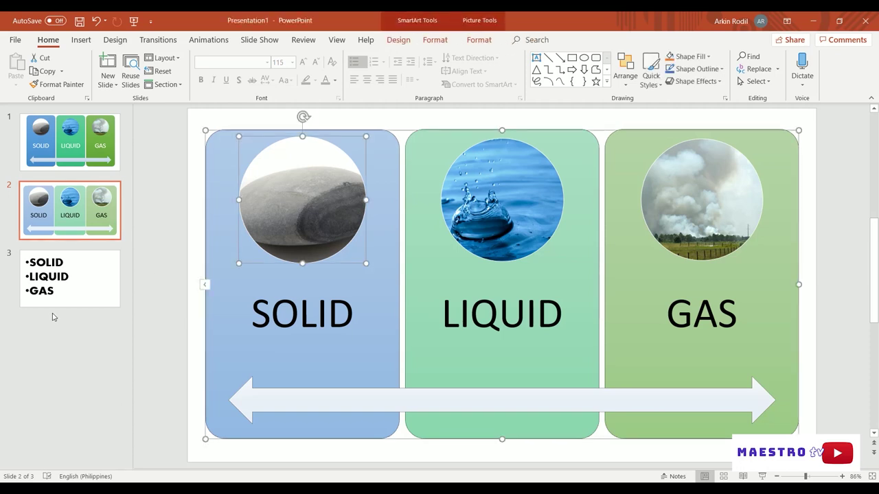
left_click(74, 336)
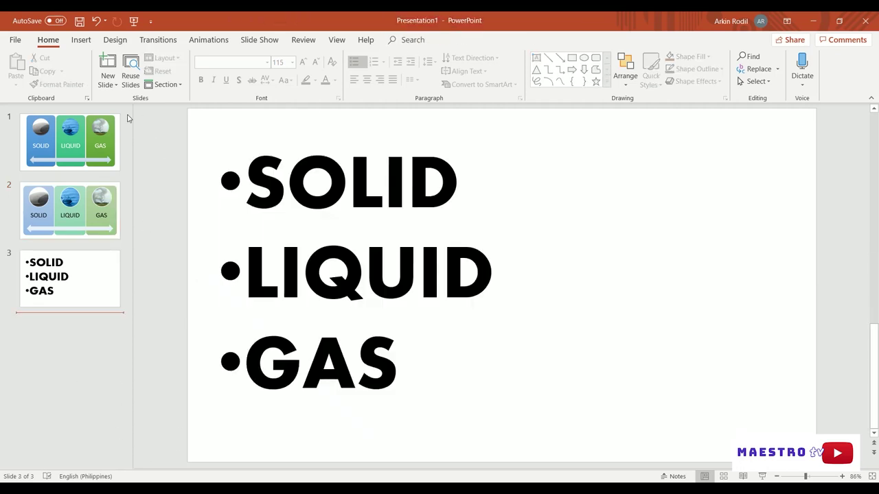
left_click(108, 85)
left_click(120, 241)
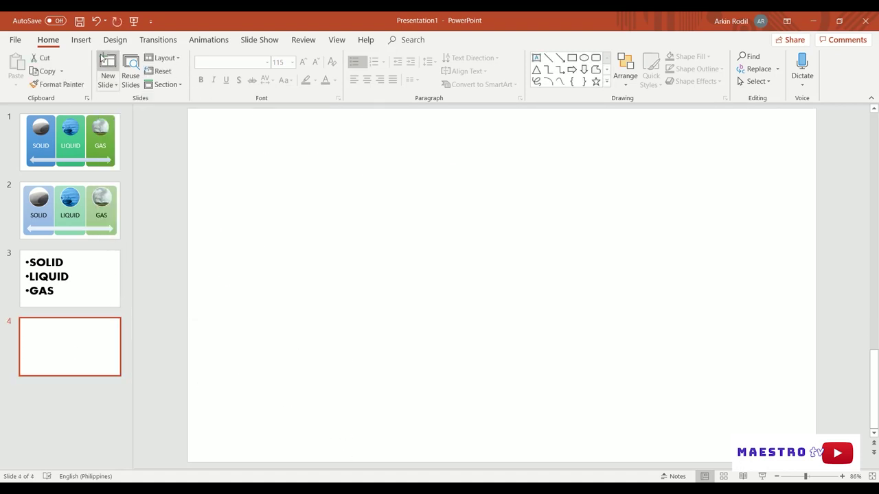
- Draw a large text box on slide 4, check SOLID in the definitions notes, then delete the empty box
left_click(81, 39)
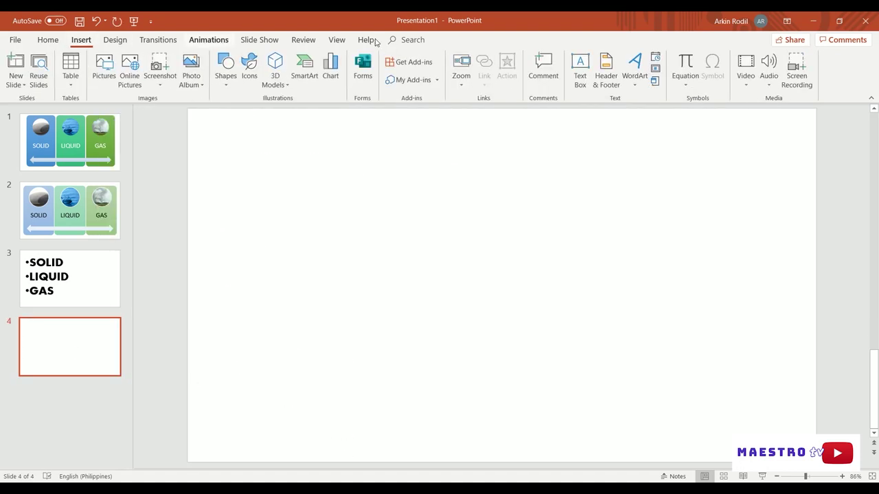
left_click(580, 69)
mouse_move(197, 124)
left_mouse_down()
mouse_move(289, 368)
mouse_move(778, 416)
left_mouse_up()
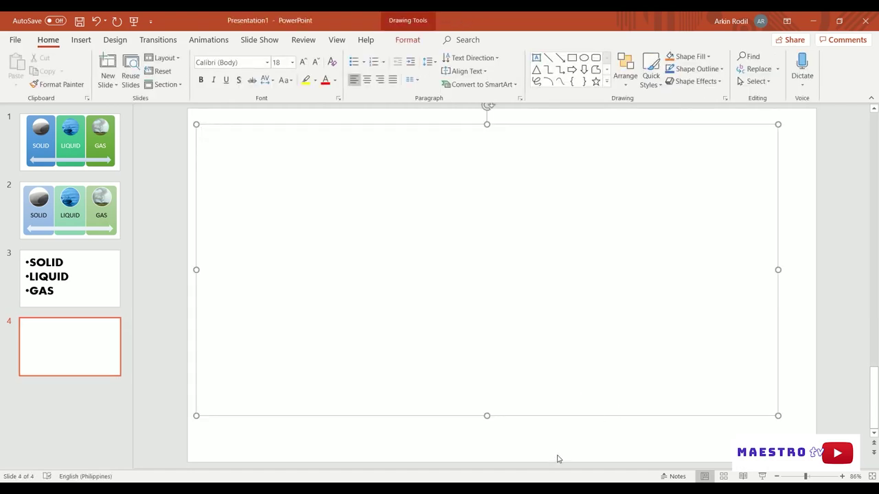
key("alt+Tab")
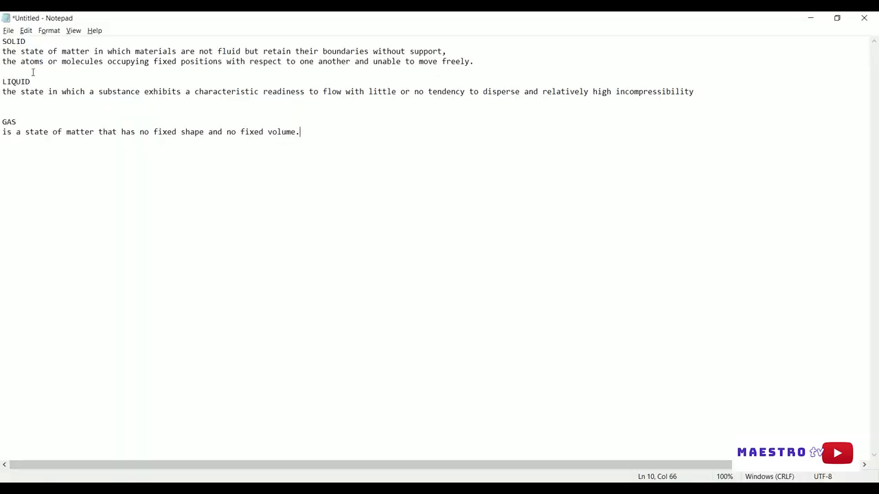
left_click_drag(32, 43, 2, 42)
key("BackSpace")
left_click_drag(45, 41, 2, 42)
key("alt+Tab")
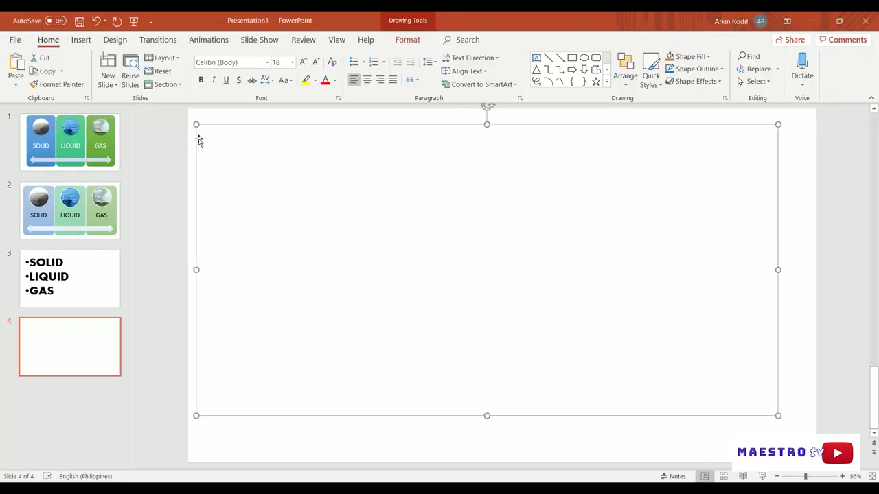
key("Delete")
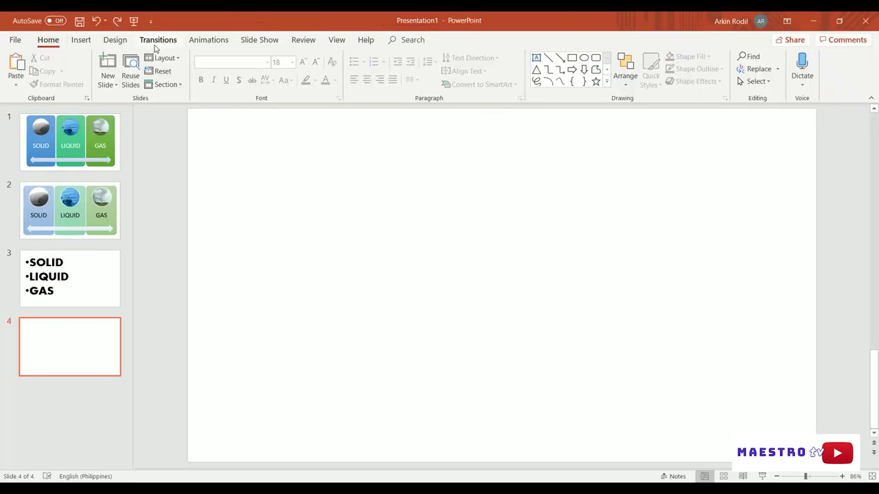
- Add a comment to slide 4, hide the Comments pane, and draw a new text box
left_click(81, 40)
left_click(543, 69)
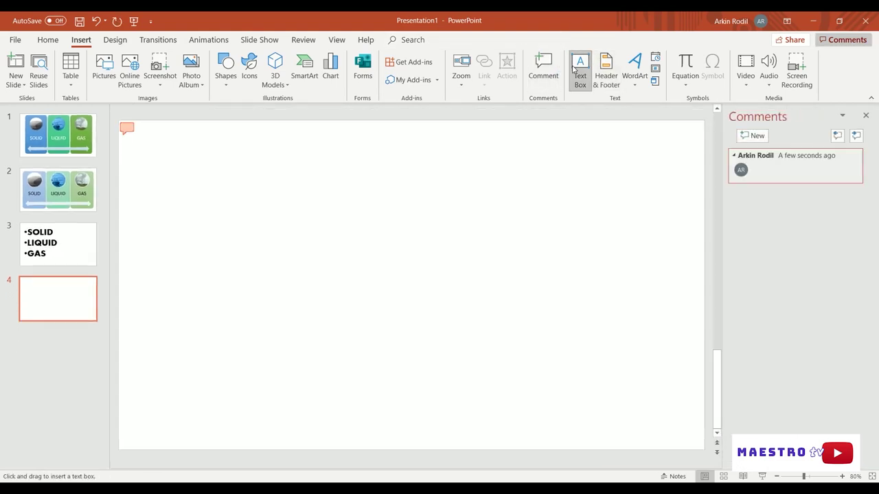
left_click(866, 117)
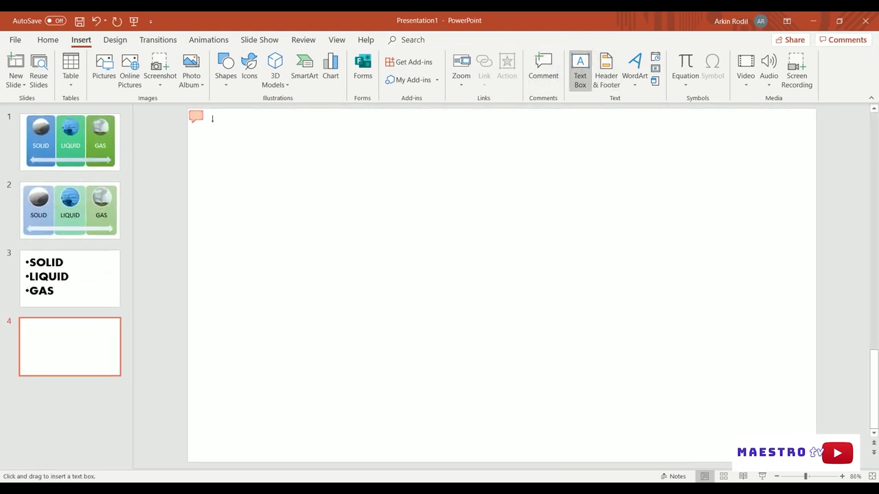
left_click(195, 117)
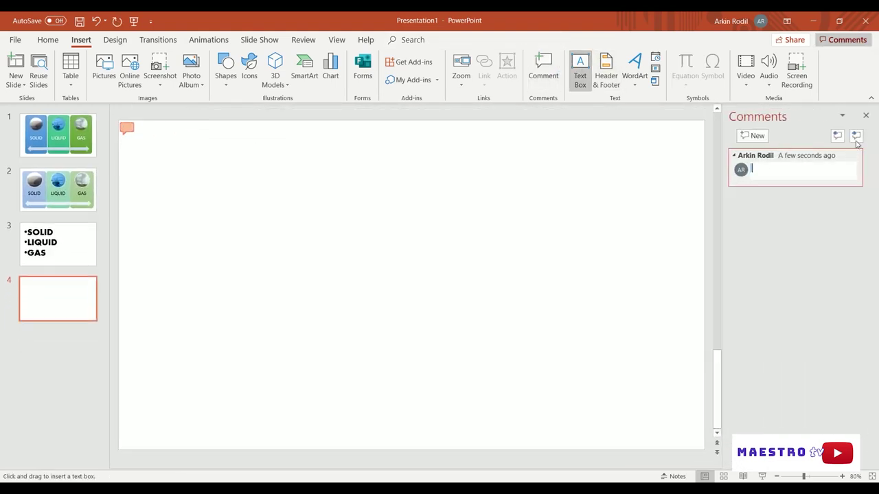
left_click(866, 117)
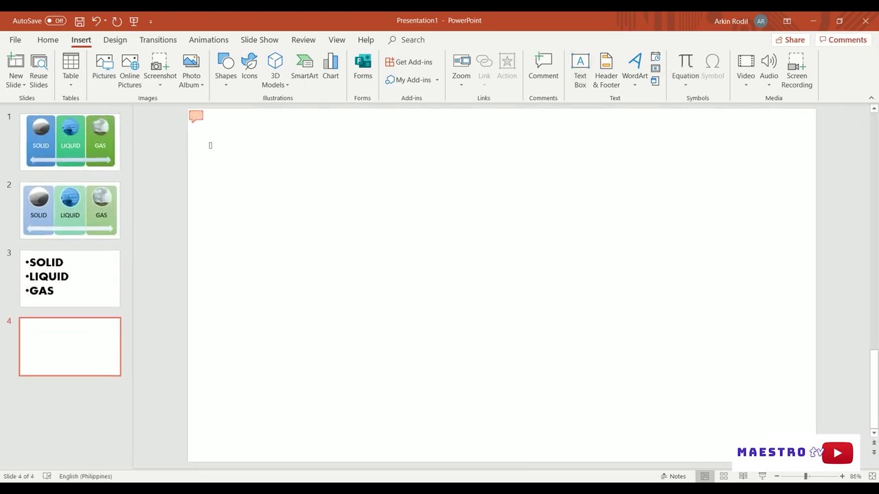
left_click_drag(208, 142, 785, 430)
- Type SOLID in the text box and delete the slide's empty comment
type("SOLID")
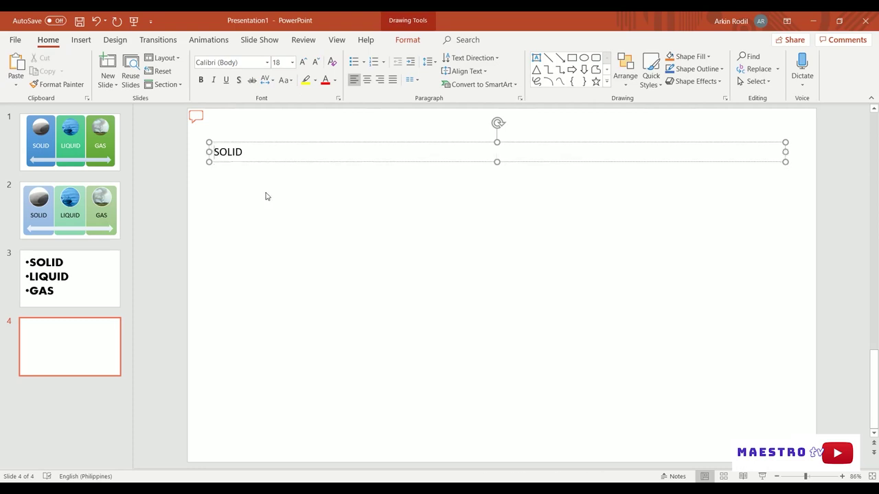
left_click(197, 116)
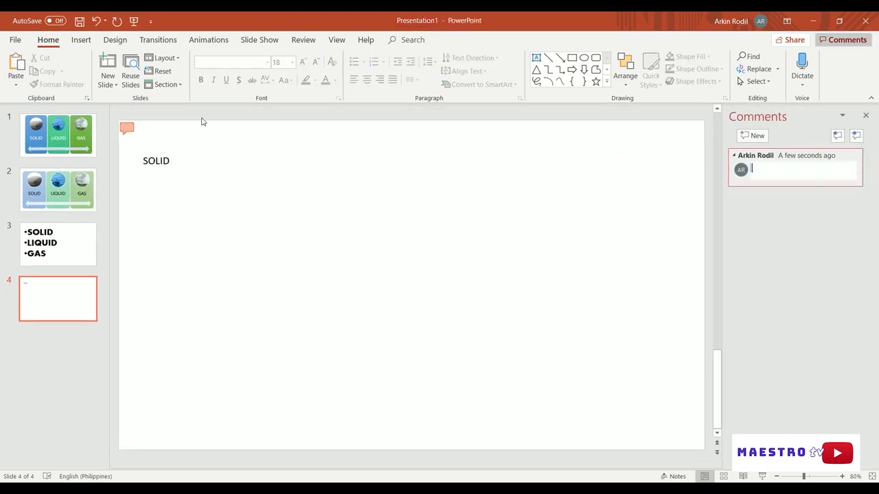
right_click(133, 130)
left_click(163, 162)
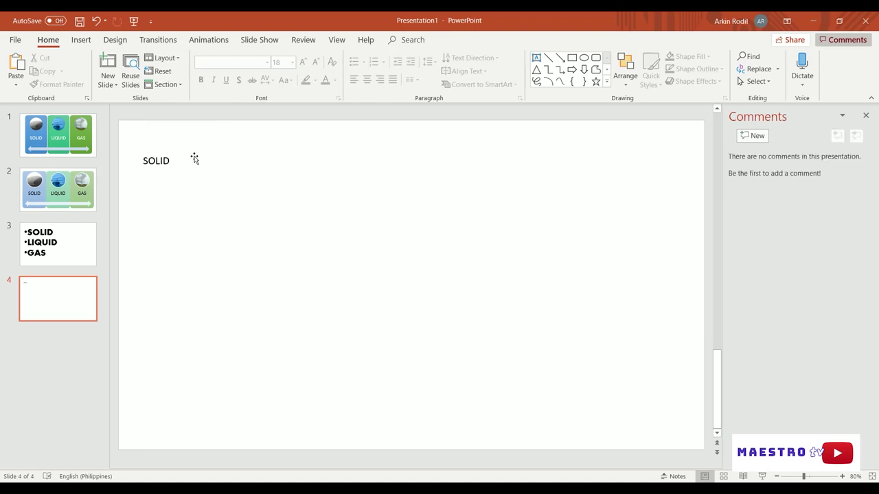
- Resize the SOLID text box to stretch across the slide
left_click(195, 161)
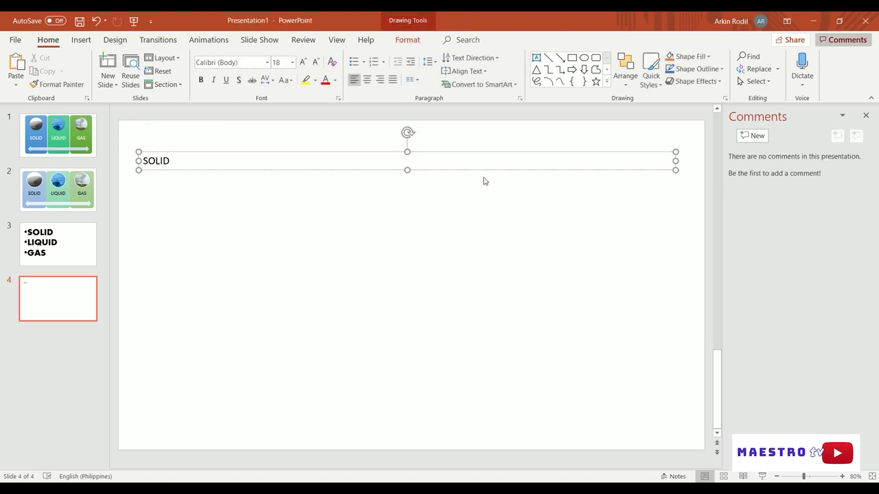
left_click_drag(676, 170, 237, 208)
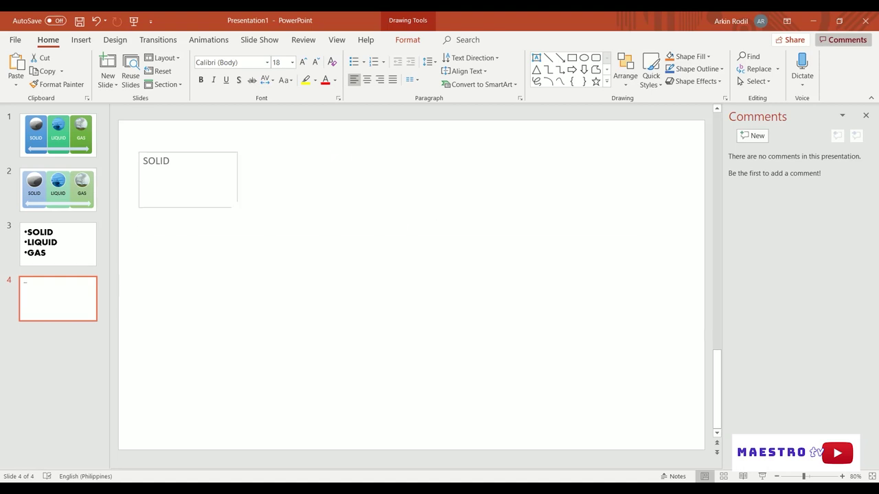
left_click_drag(599, 319, 657, 295)
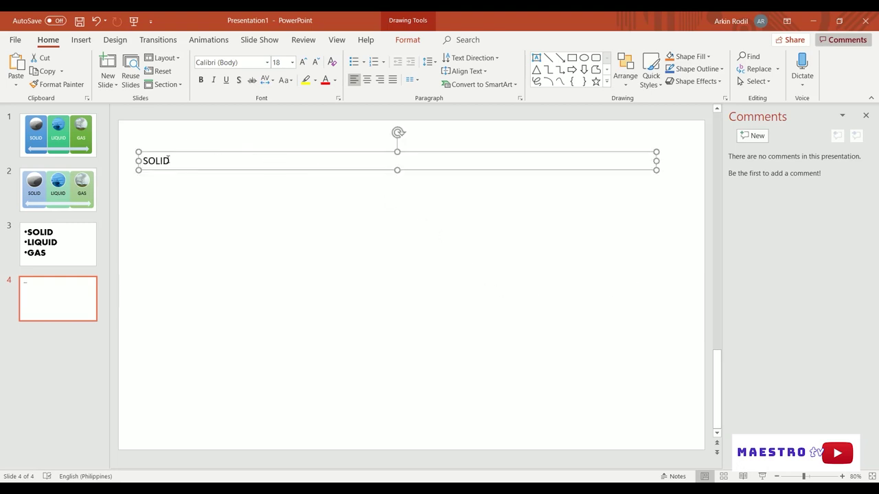
- Paste the two-line solid definition from the notes on a new line beneath SOLID
key("Return")
key("alt+Tab")
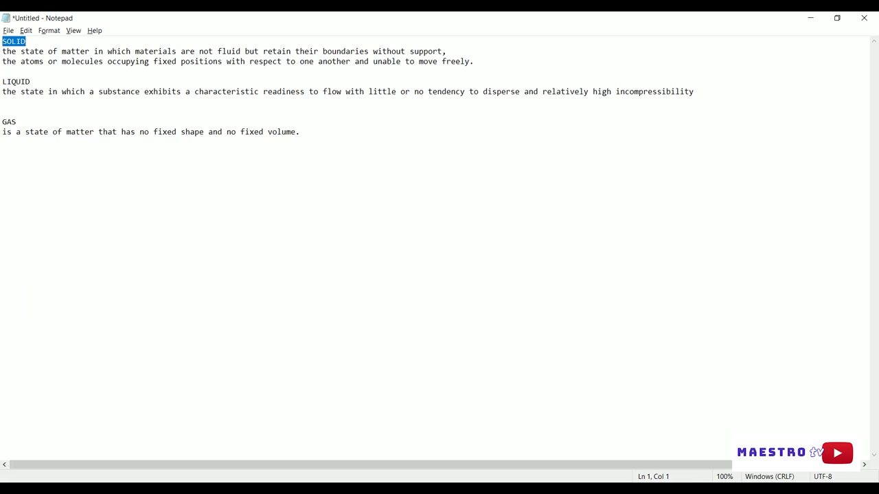
left_click_drag(473, 61, 2, 51)
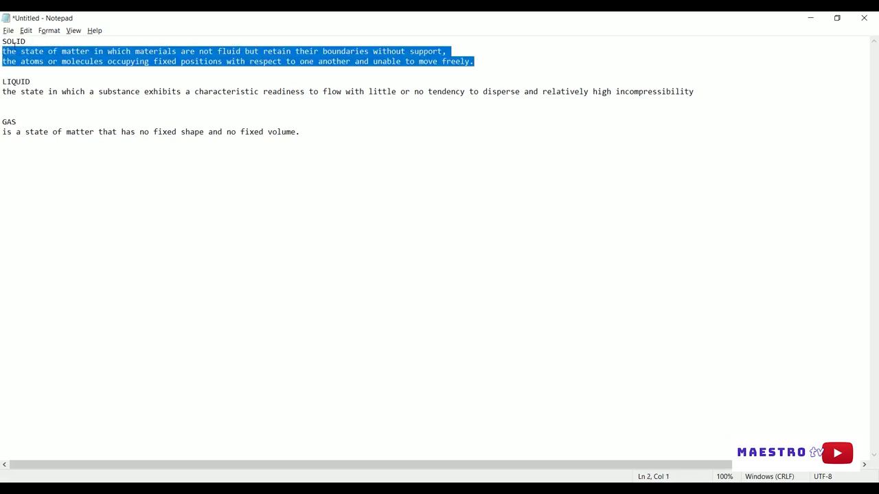
key("ctrl+c")
key("alt+Tab")
key("ctrl+v")
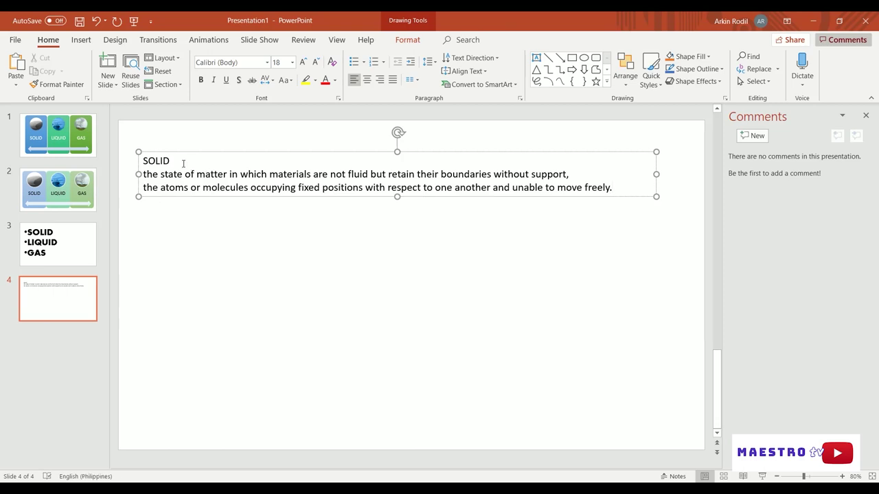
- Select all the SOLID text and open More SmartArt Graphics from Convert to SmartArt
key("ctrl+a")
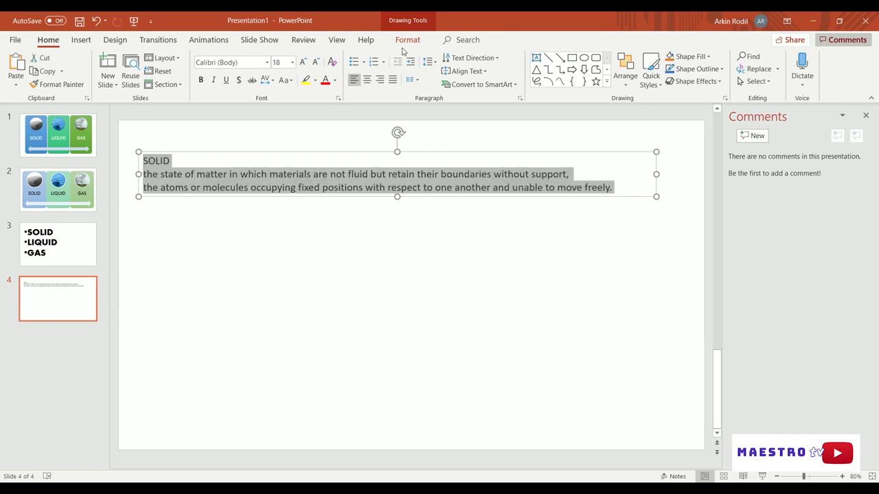
left_click(507, 87)
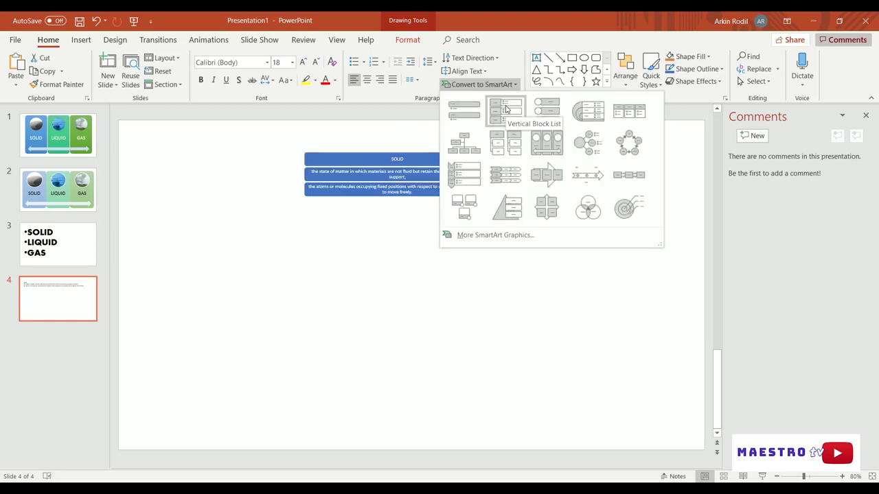
left_click(465, 234)
- Browse the SmartArt categories, previewing the Alternating Hexagons and Trapezoid List layouts
left_click(385, 195)
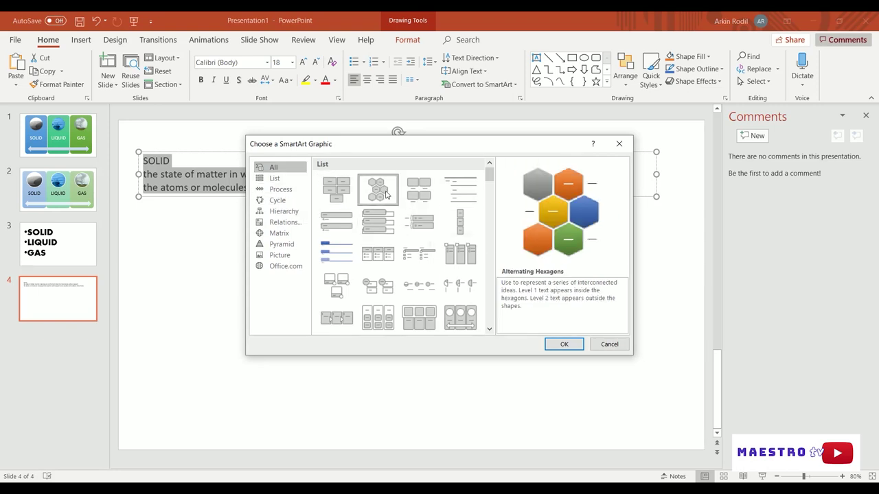
left_click(275, 178)
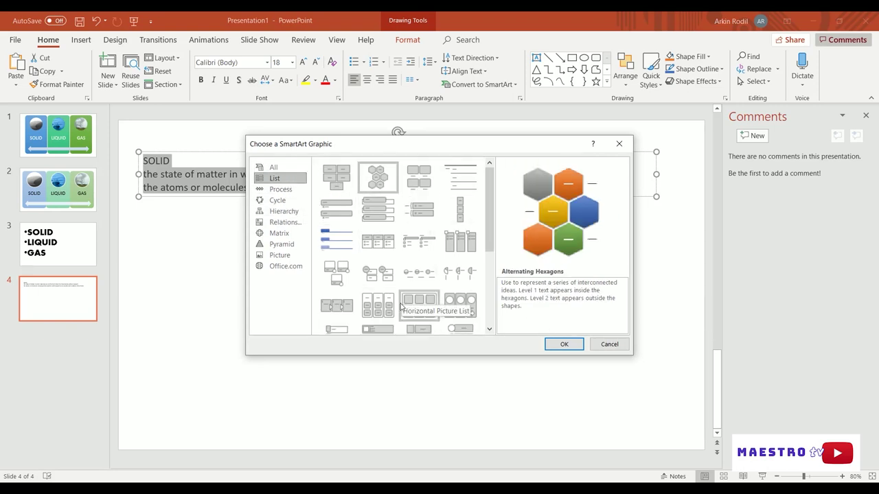
scroll(355, 279, "down", 5)
left_click(283, 167)
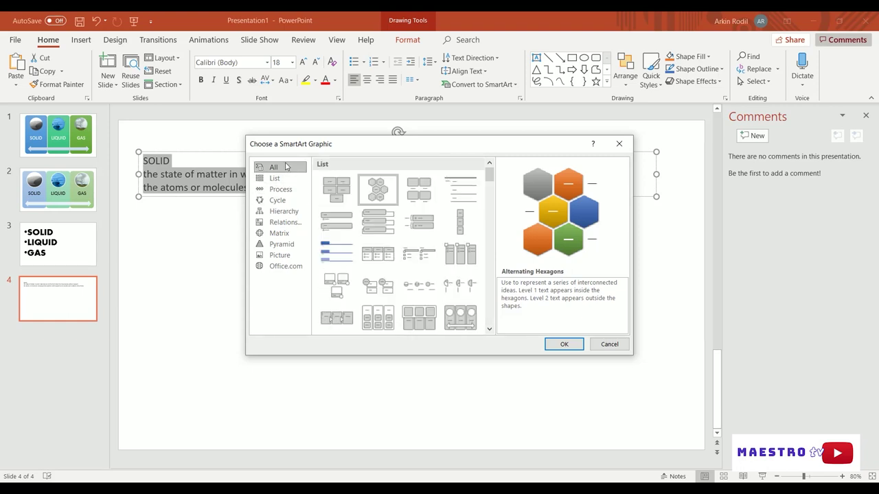
scroll(394, 234, "down", 3)
scroll(394, 234, "down", 3)
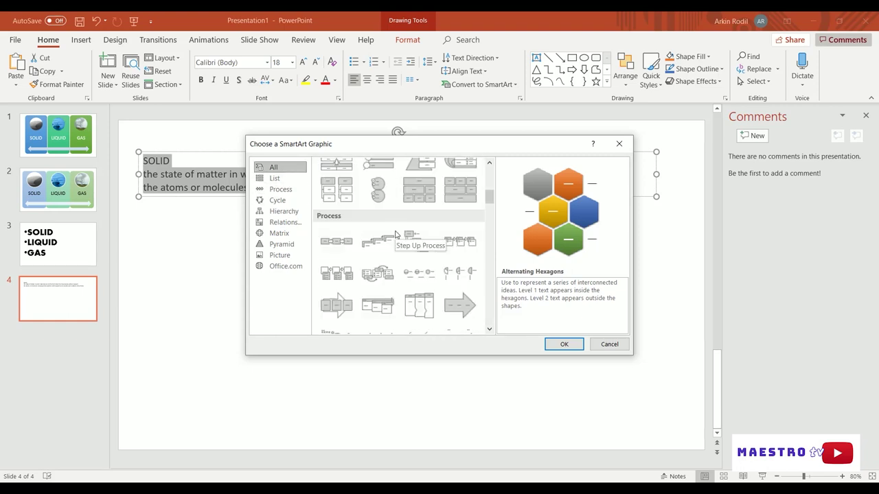
scroll(353, 233, "up", 3)
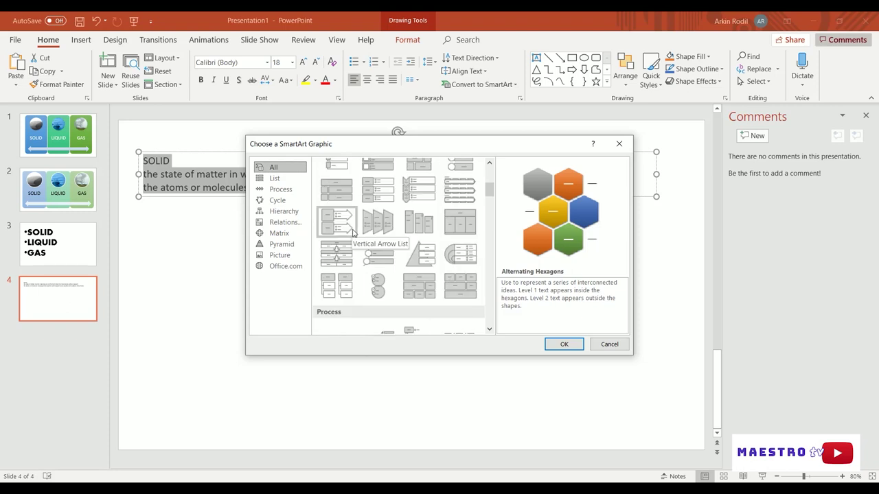
left_click(376, 231)
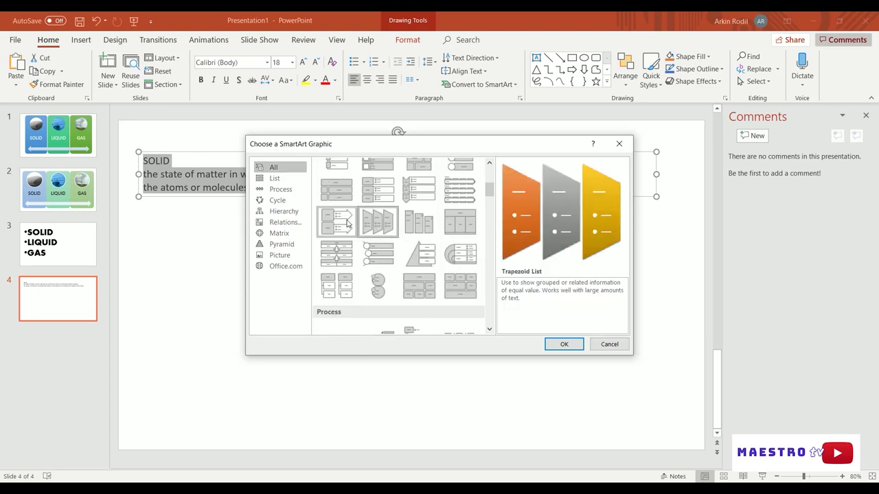
scroll(377, 224, "up", 3)
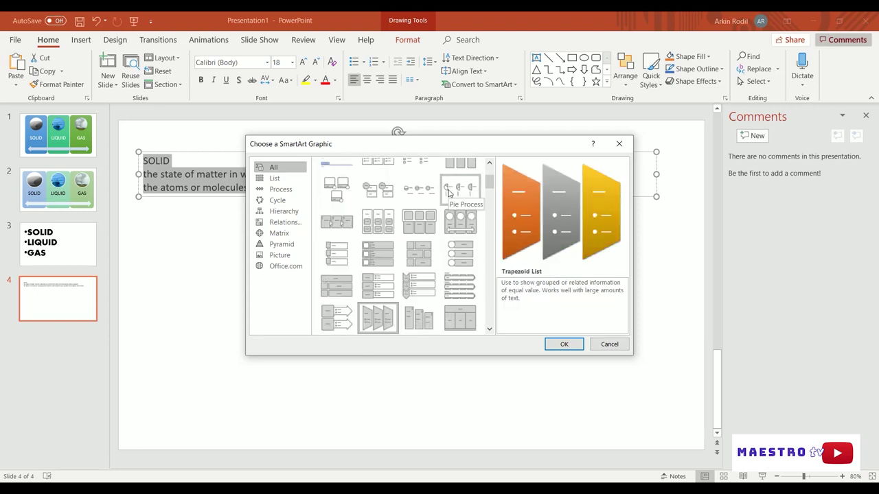
scroll(424, 288, "down", 3)
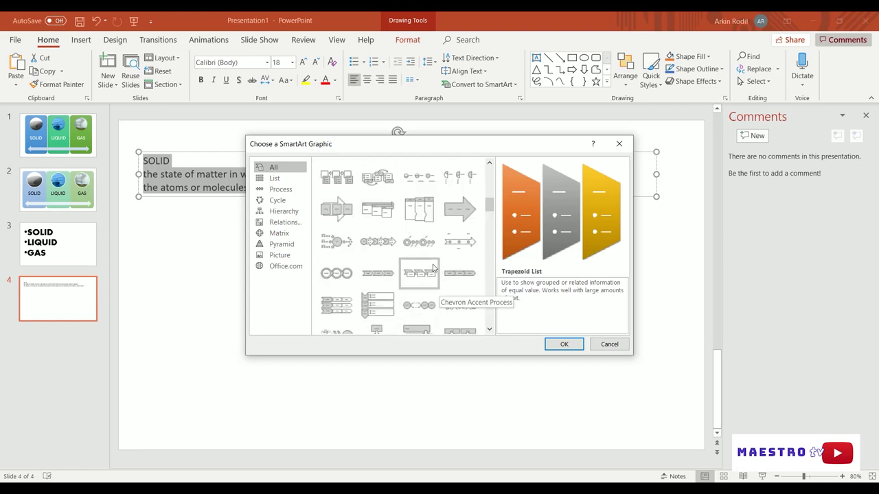
scroll(419, 273, "down", 8)
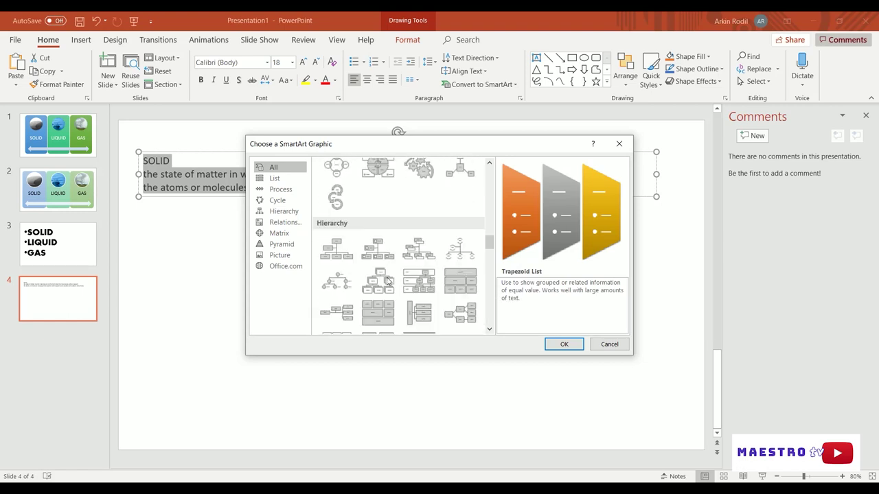
- Preview Organization Chart and Radial Cycle, then convert the SOLID text into a Text Cycle graphic
left_click(341, 252)
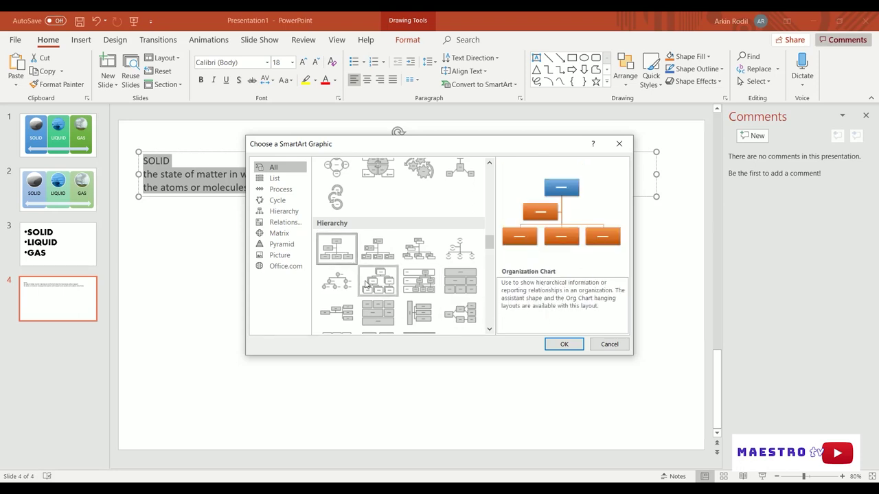
scroll(357, 278, "up", 3)
left_click(367, 232)
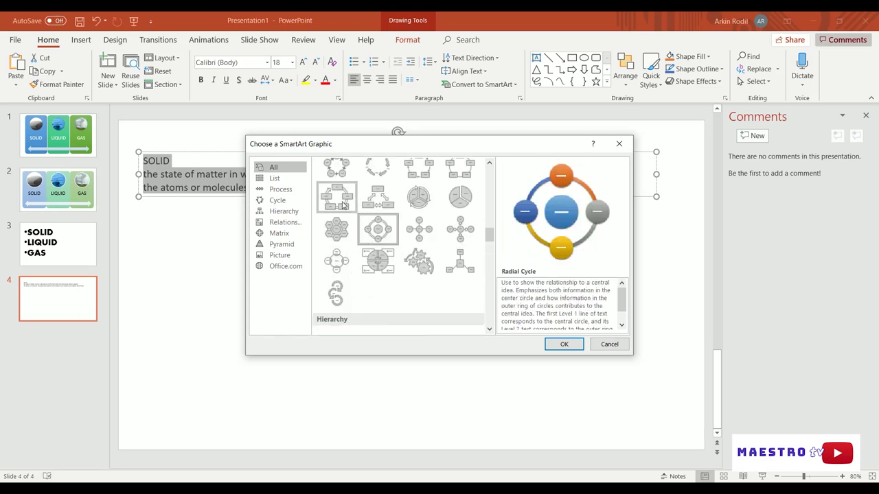
scroll(343, 205, "up", 3)
left_click(377, 261)
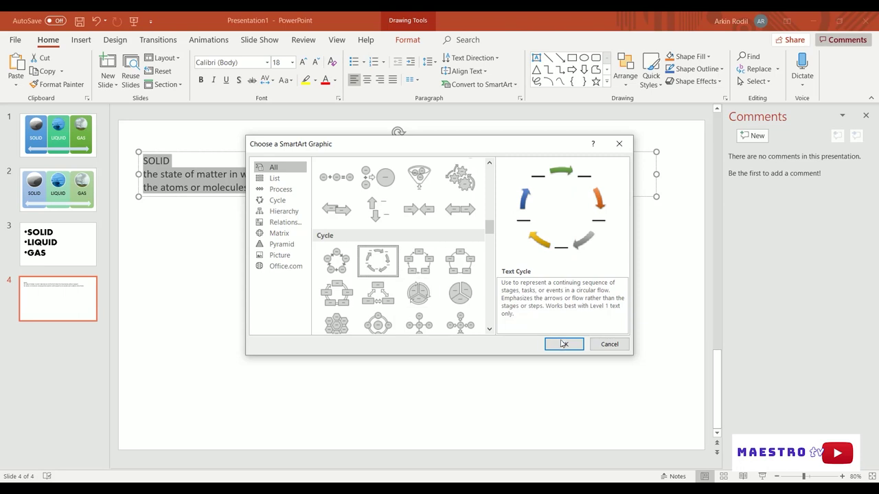
left_click(563, 343)
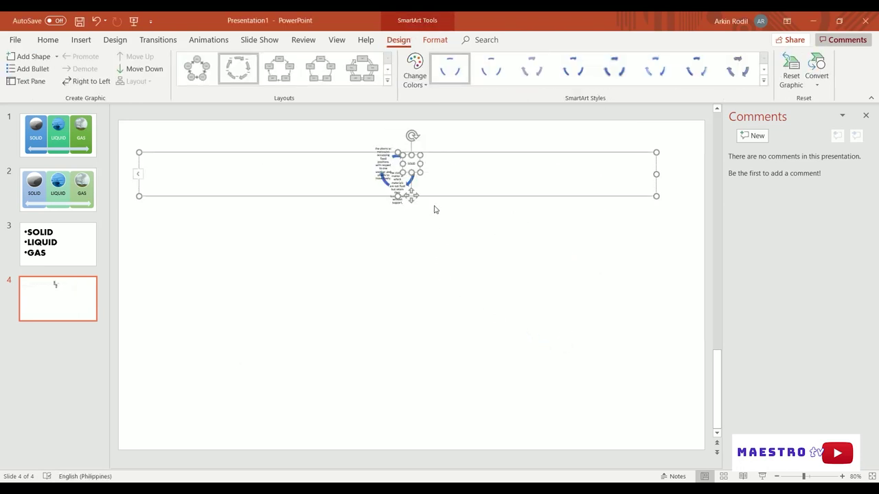
- Browse the List layouts under More Layouts, closing the chooser with Text Cycle kept
left_click(387, 80)
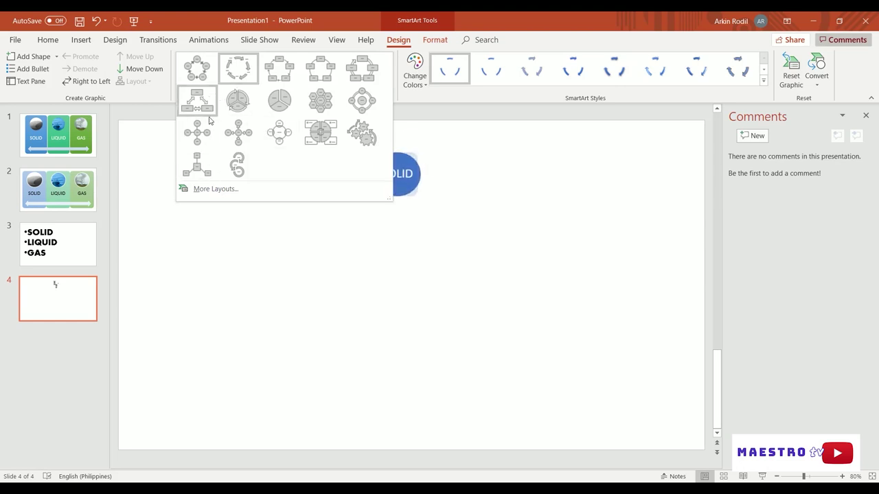
left_click(208, 190)
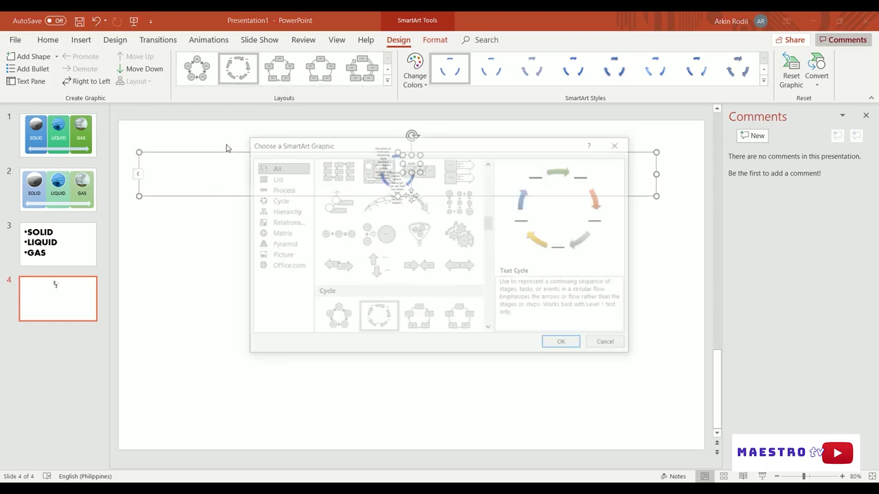
left_click(279, 180)
left_click(564, 344)
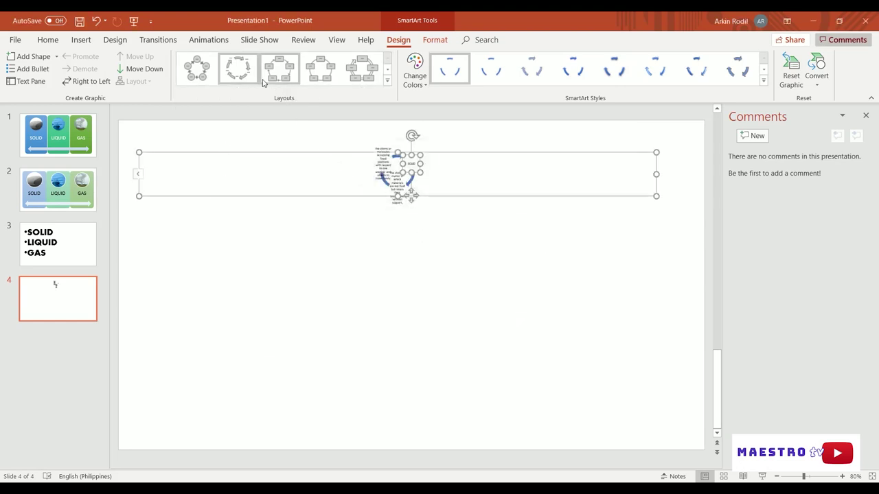
- Apply the Picture Strips layout, then switch to a list layout with three boxes in a row
left_click(388, 81)
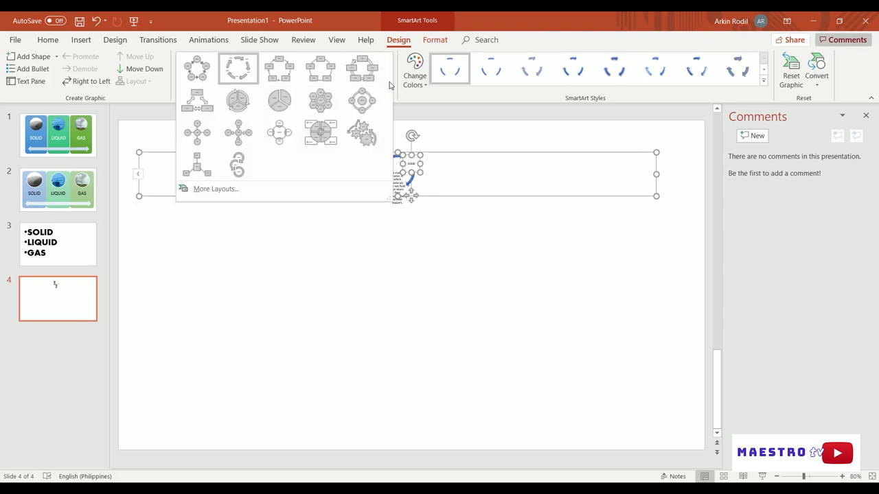
left_click(221, 188)
left_click(275, 178)
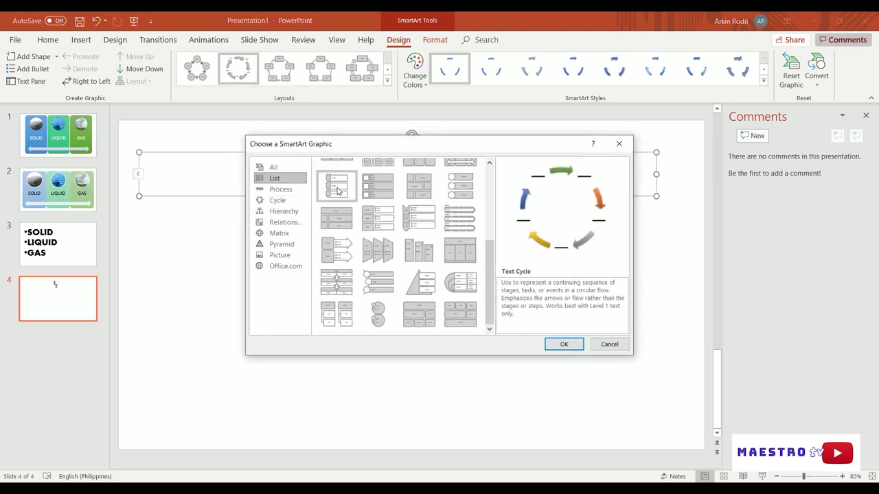
left_click(337, 192)
left_click(556, 347)
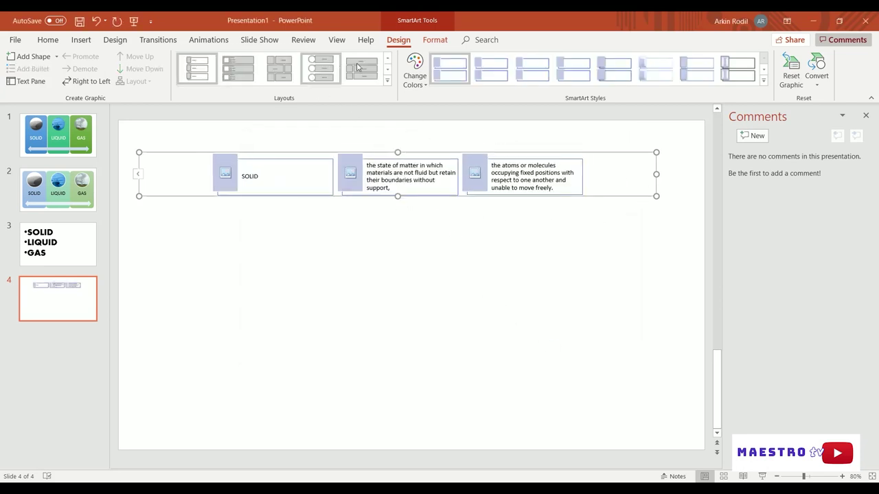
left_click(388, 81)
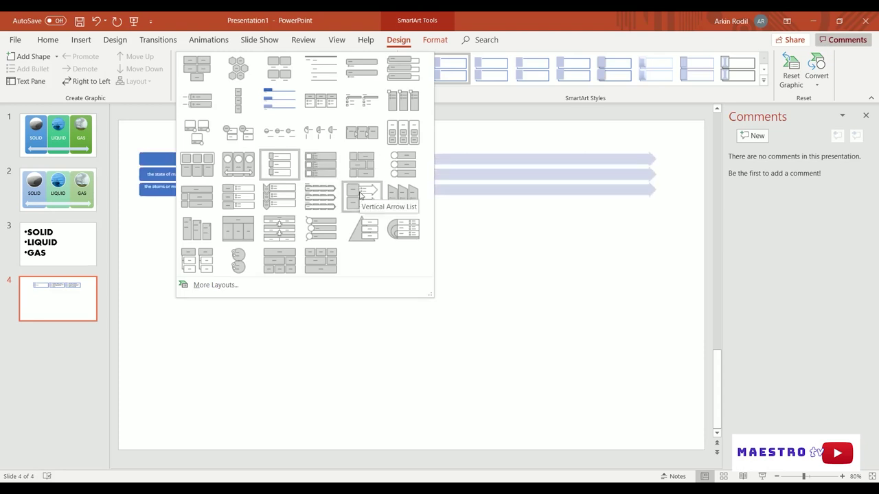
left_click(312, 260)
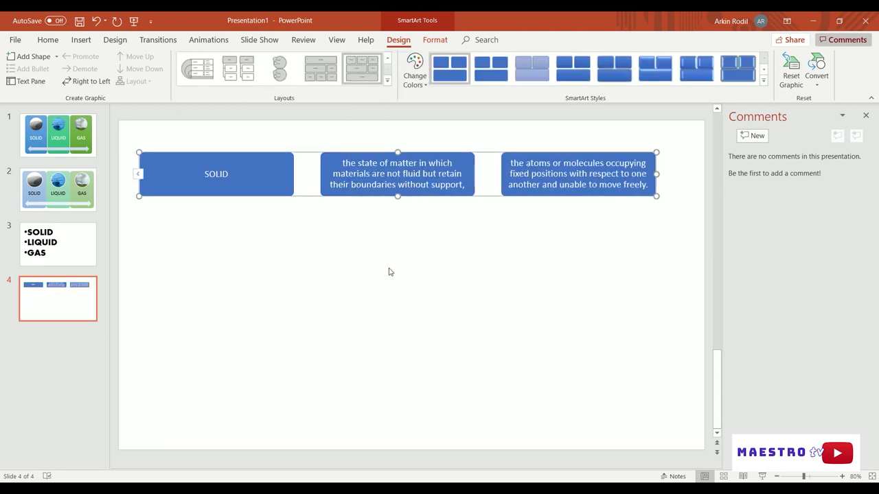
- Switch the SmartArt to the half-circle stacked-rows list layout and stretch it taller
left_click(387, 82)
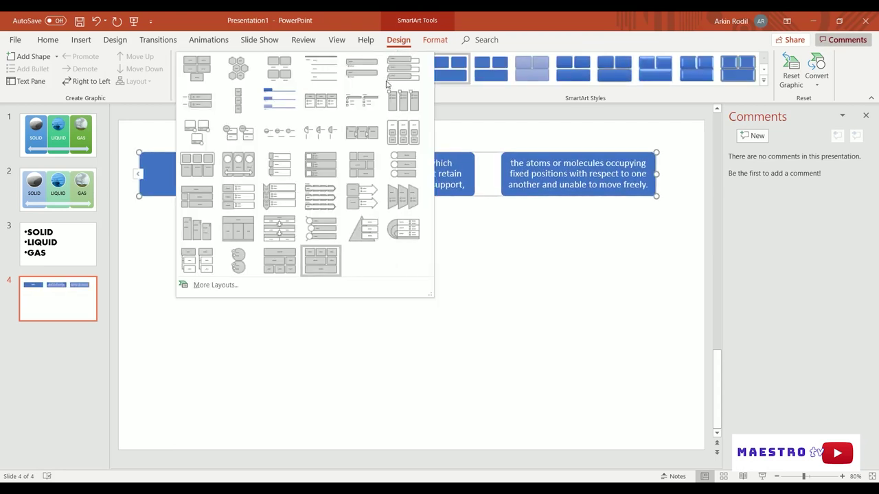
left_click(399, 229)
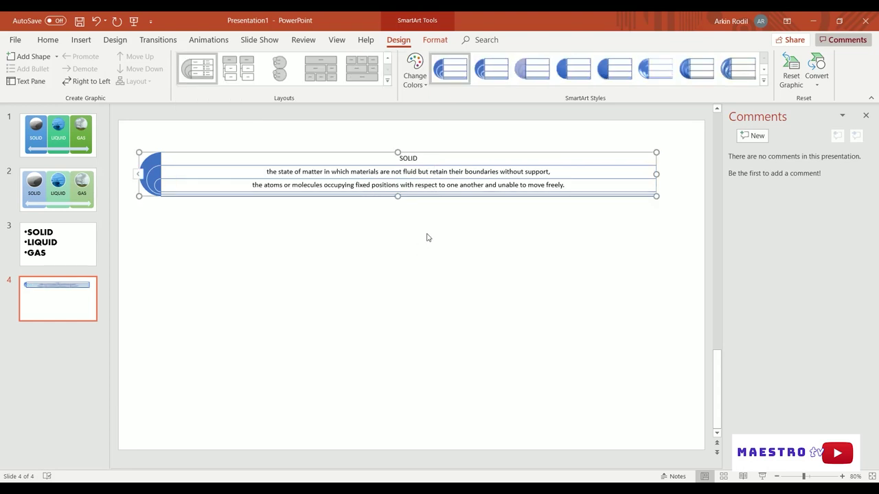
left_click_drag(397, 197, 401, 309)
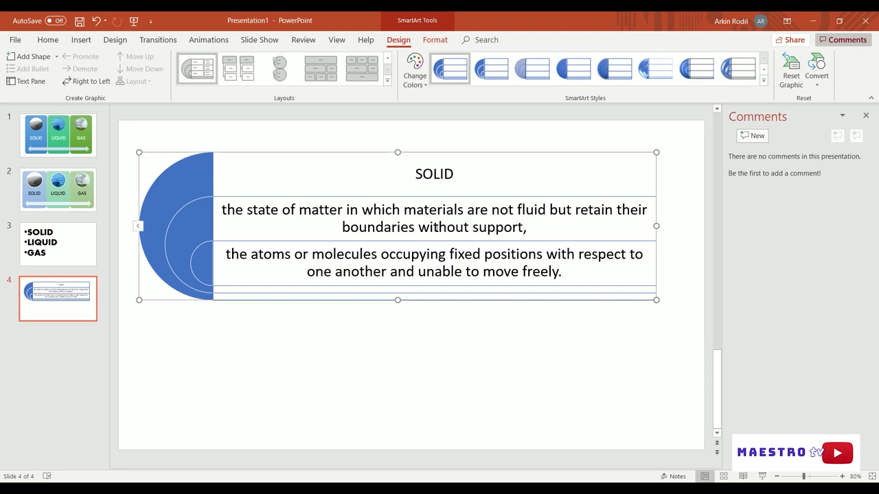
- Enlarge the word SOLID in the SmartArt and set it in the B790-Deco font
double_click(434, 173)
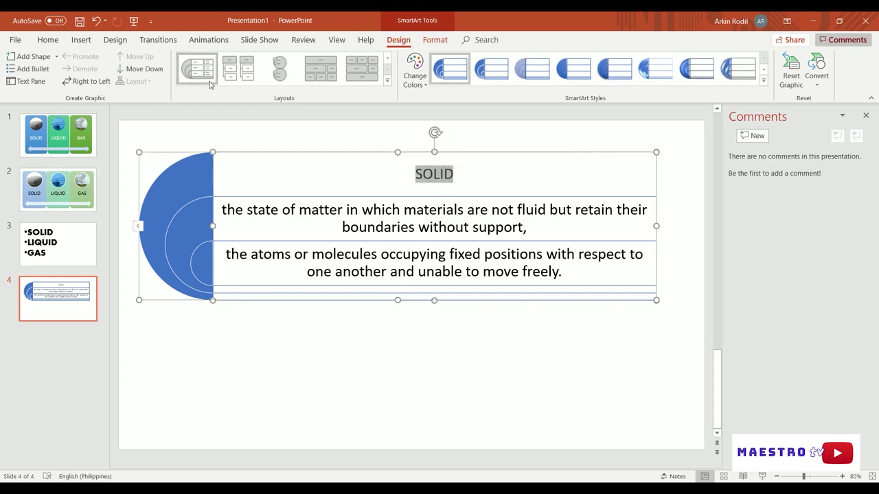
key("ctrl+shift+period")
key("ctrl+shift+period")
key("ctrl+shift+period")
key("ctrl+shift+period")
key("ctrl+shift+period")
key("ctrl+shift+period")
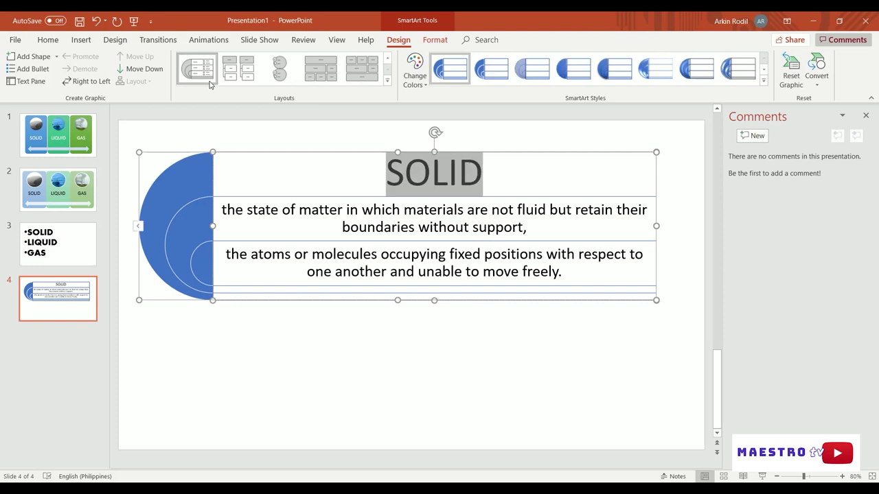
left_click(48, 40)
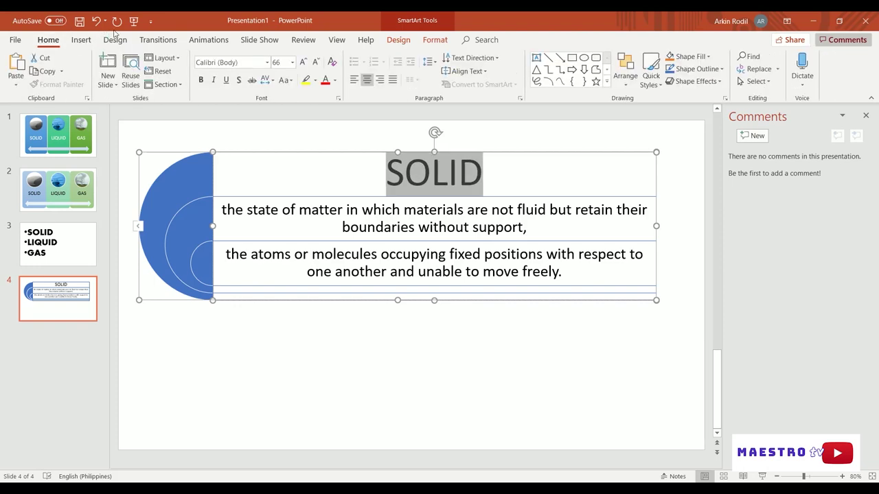
left_click(267, 61)
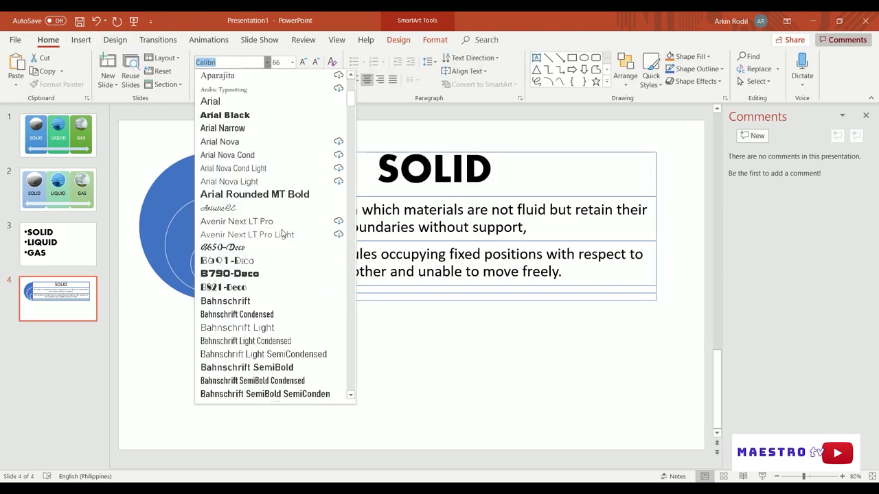
left_click(272, 273)
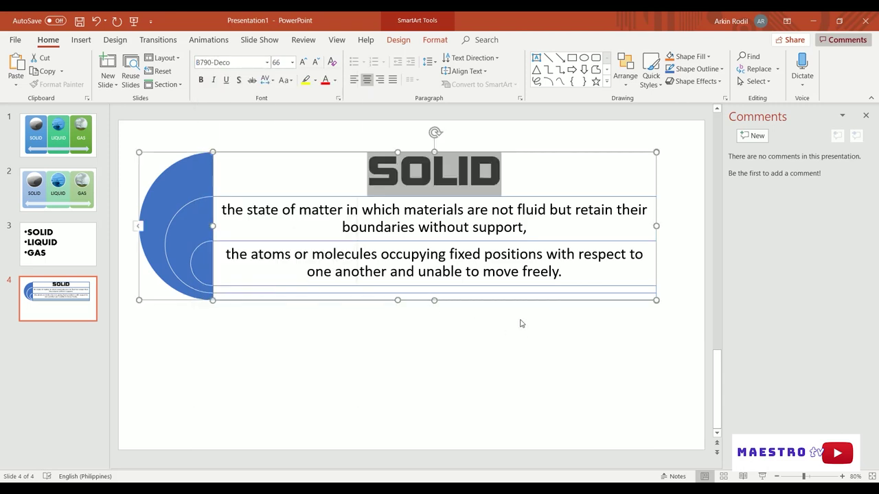
left_click(492, 330)
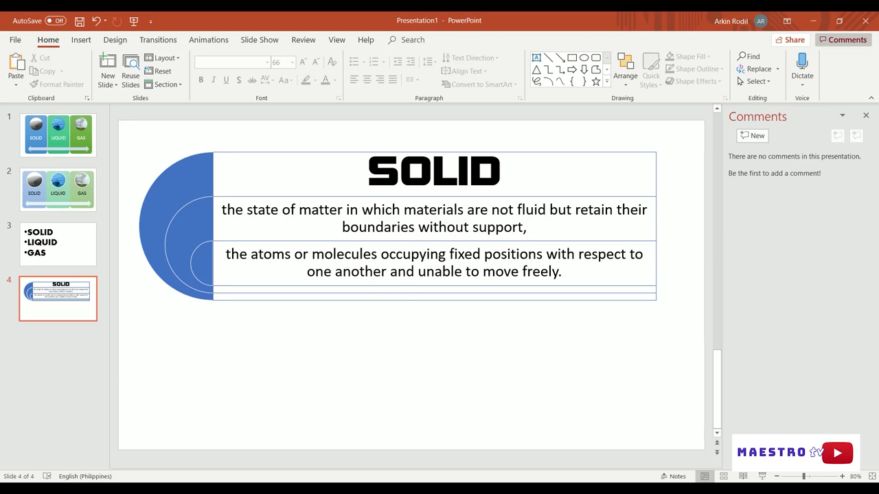
- Insert the first video from Photoshop output > POWERPOINT 101, shrunk to 9.39 × 16.7 cm below SOLID's definition
left_click(81, 39)
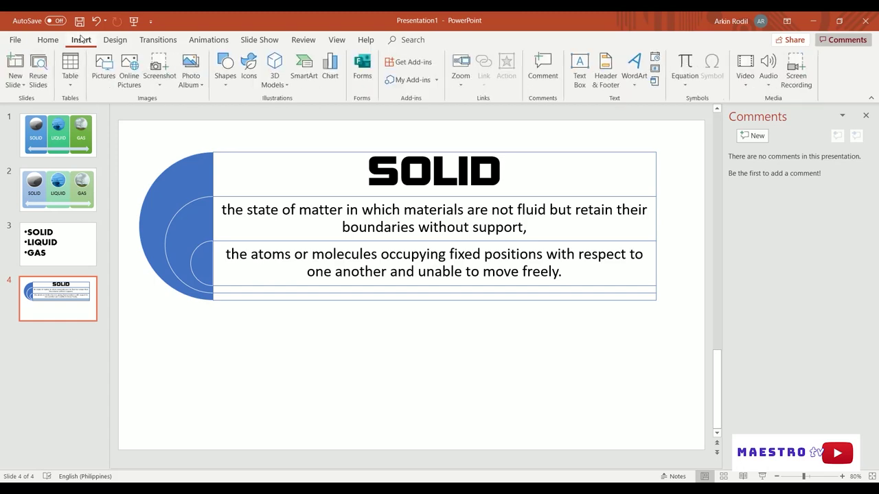
left_click(743, 69)
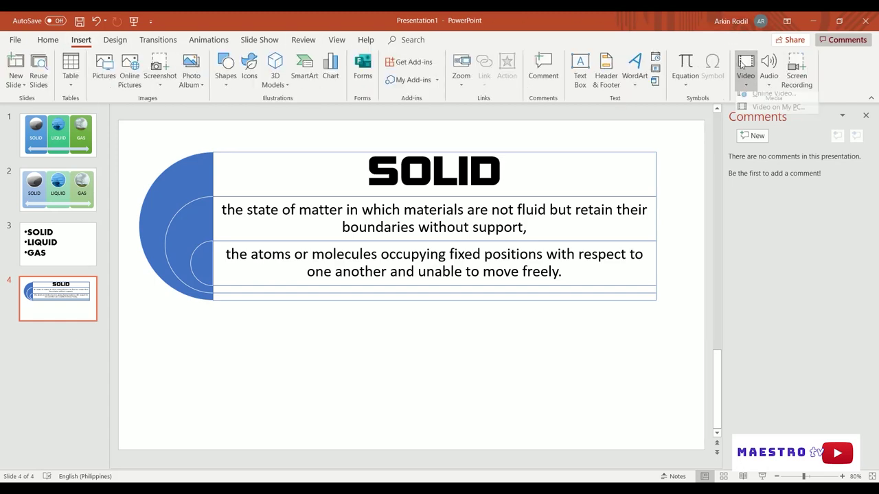
left_click(759, 115)
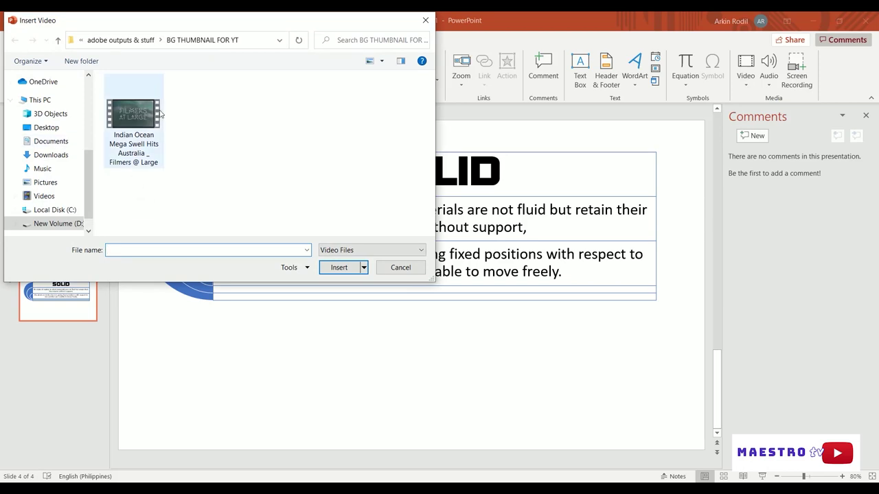
left_click(134, 41)
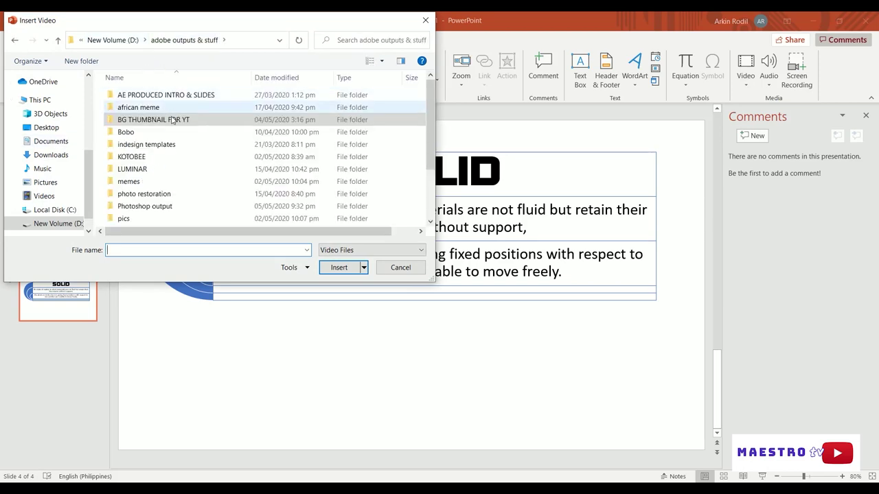
double_click(172, 206)
double_click(192, 105)
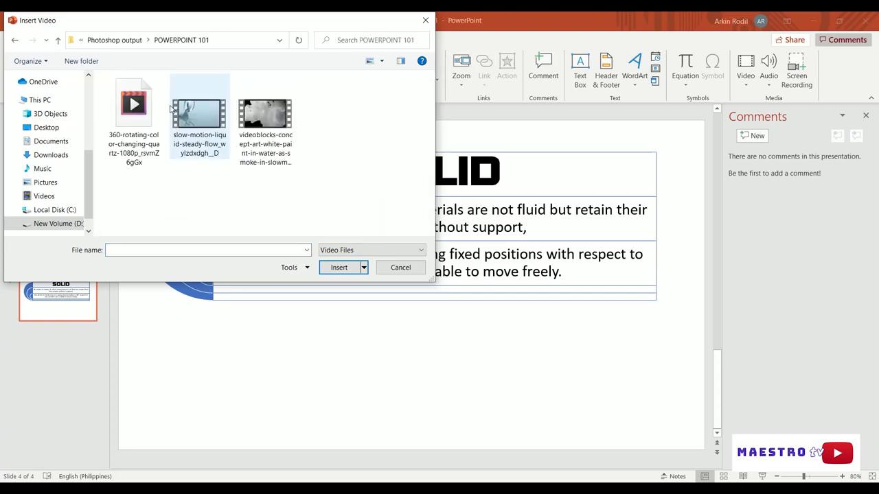
left_click(127, 110)
left_click(342, 267)
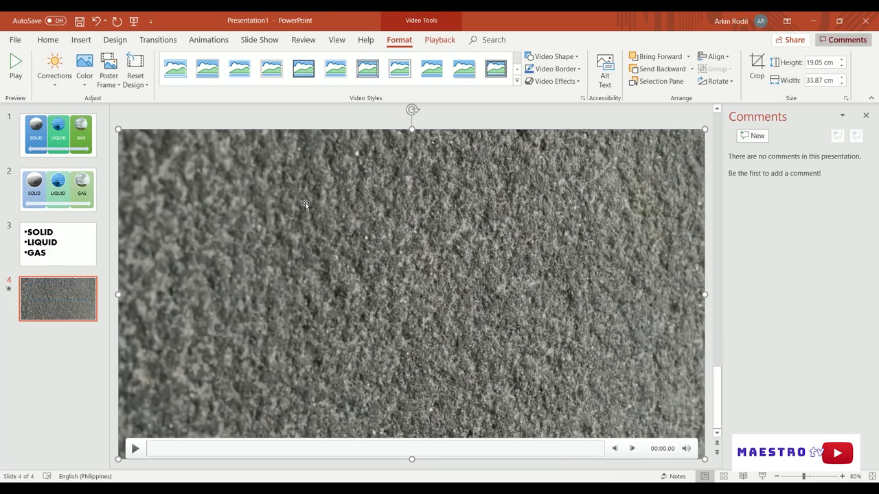
left_click_drag(117, 127, 414, 286)
left_click_drag(511, 353, 364, 352)
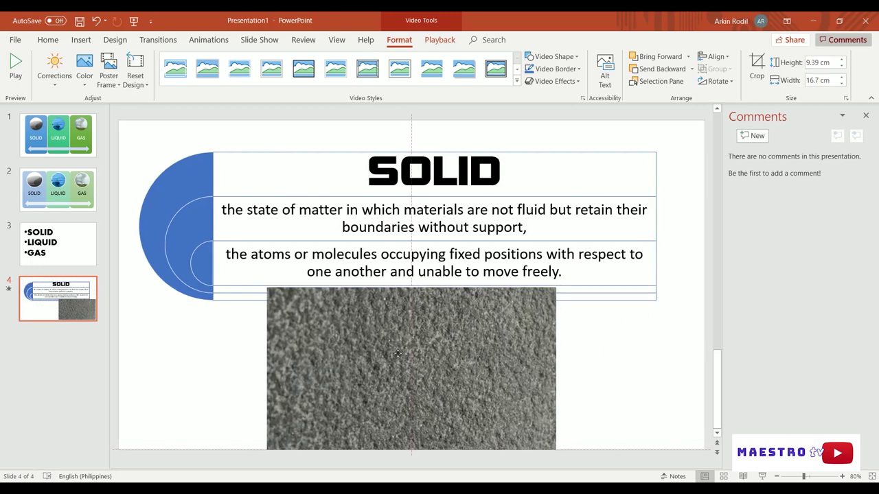
- Play the inserted texture video to check it, then show the New Slide layout choices
left_click(283, 437)
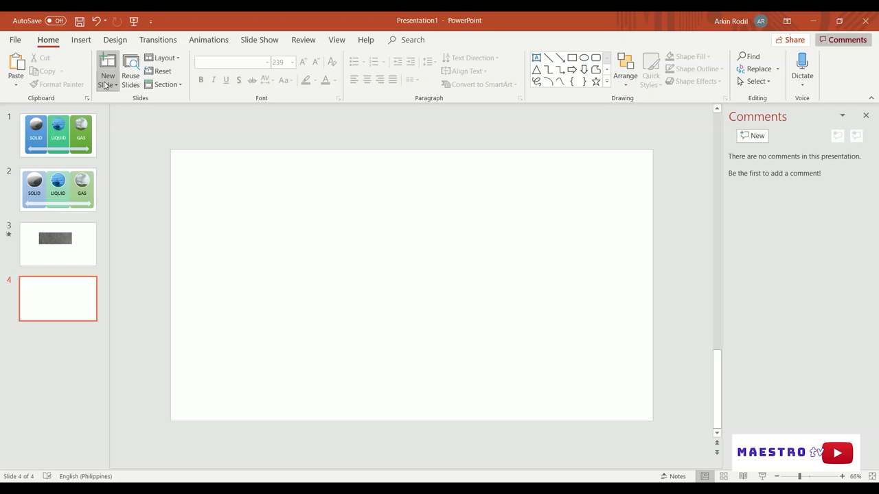
left_click(107, 84)
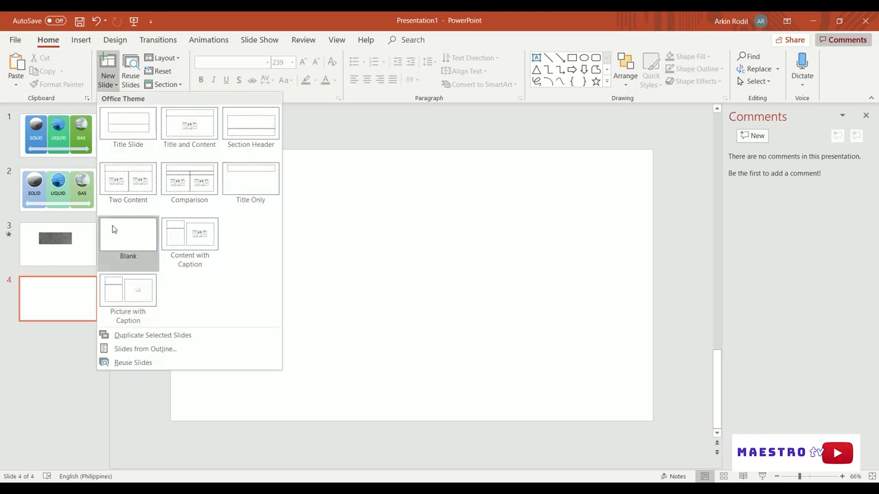
- Draw a large text box on slide 4 holding SOLID, enlarged to 239 pt
left_click(51, 309)
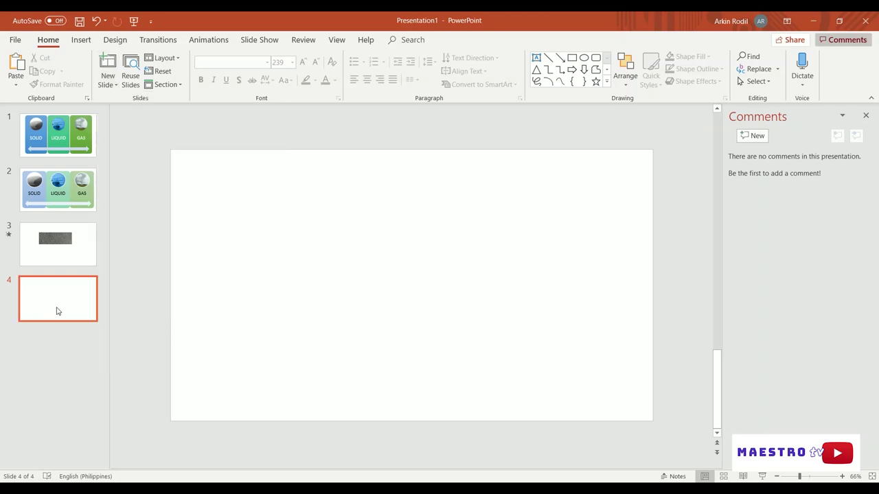
left_click(81, 40)
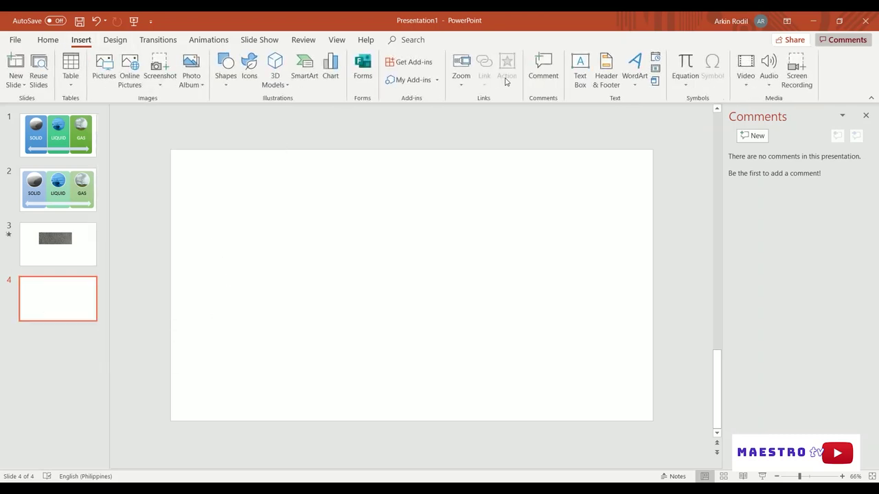
left_click(580, 71)
left_click_drag(195, 174, 611, 383)
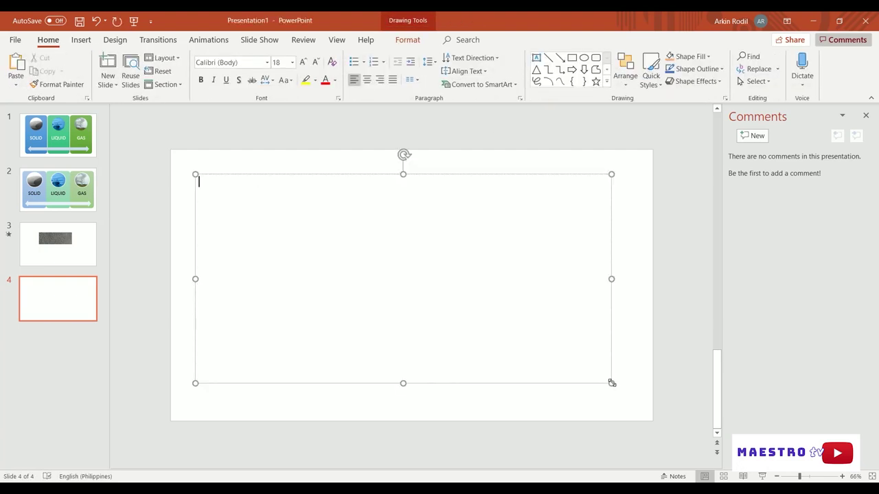
type("SOLID")
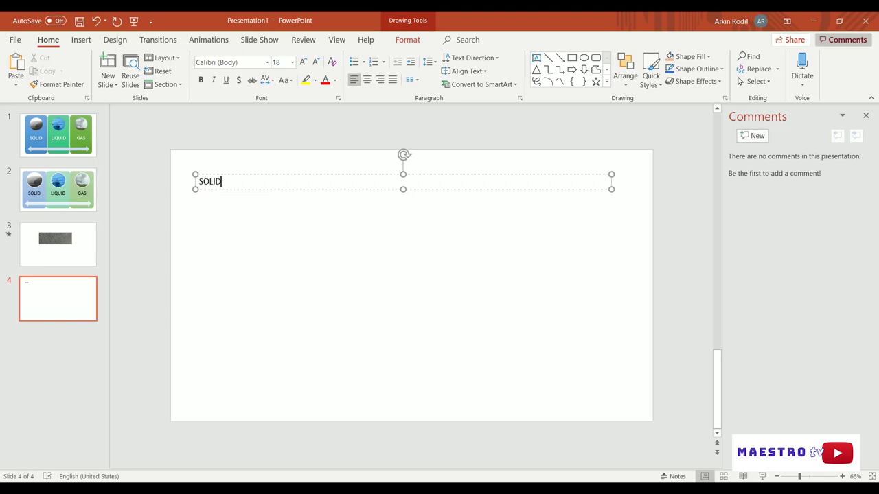
key("ctrl+a")
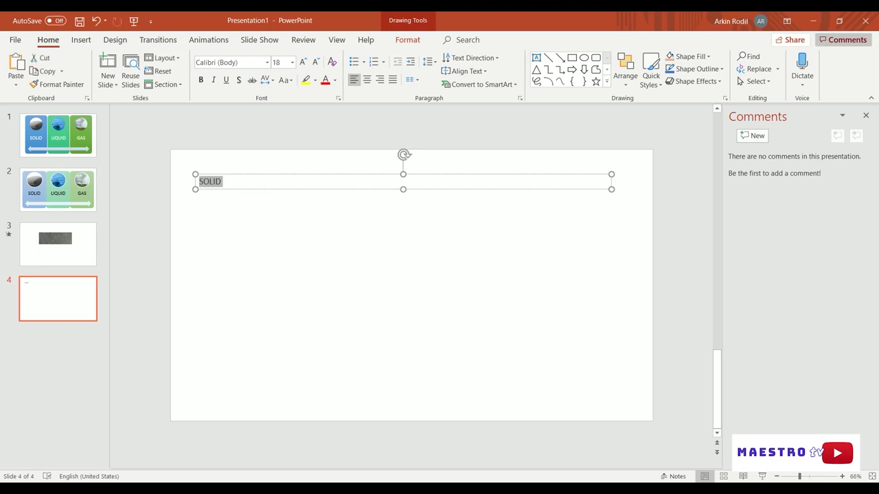
key("ctrl+shift+period")
key("ctrl+shift+period")
key("ctrl+shift+period")
key("ctrl+shift+period")
key("ctrl+shift+period")
key("ctrl+shift+period")
key("ctrl+shift+period")
key("ctrl+shift+period")
key("ctrl+shift+period")
key("ctrl+shift+period")
key("ctrl+shift+period")
key("ctrl+shift+period")
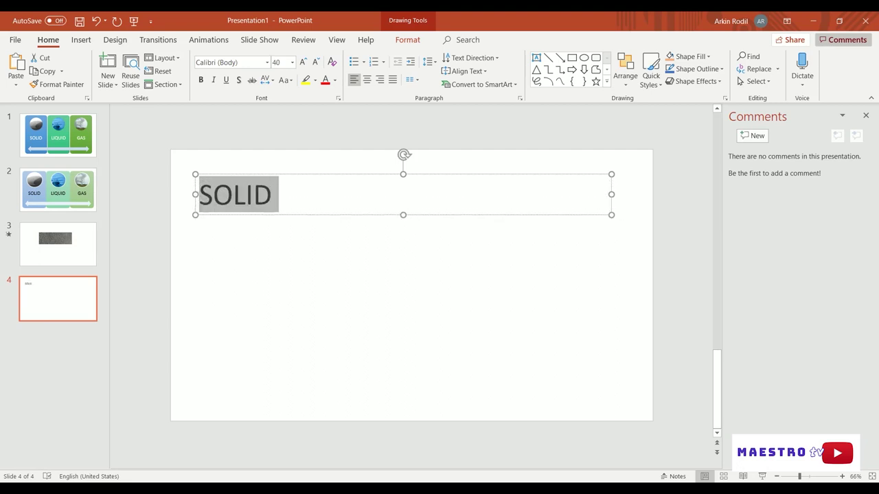
key("ctrl+shift+period")
key("ctrl+shift+period")
key("ctrl+shift+period")
key("ctrl+shift+period")
key("ctrl+shift+period")
key("ctrl+shift+period")
key("ctrl+shift+period")
key("ctrl+shift+period")
key("ctrl+shift+period")
key("ctrl+shift+period")
key("ctrl+shift+period")
key("ctrl+shift+period")
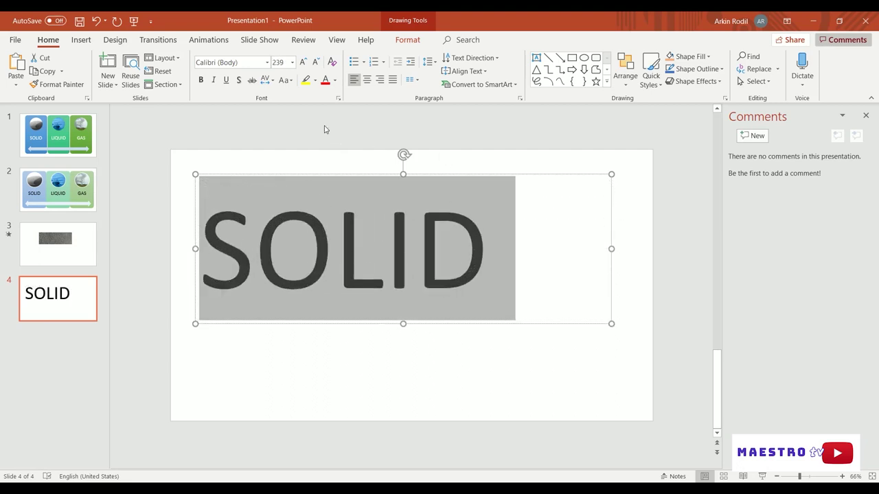
- Set SOLID in the B790-Deco font and move it lower on the slide
left_click(267, 63)
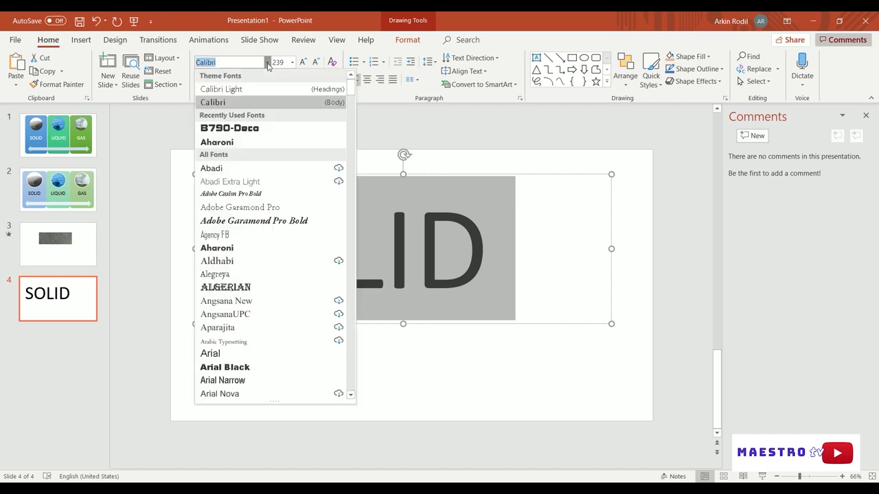
left_click(229, 128)
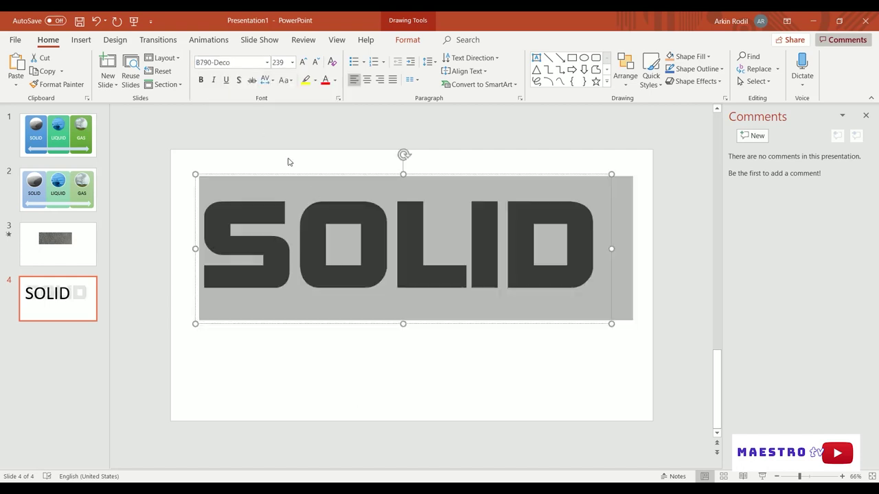
left_click_drag(364, 323, 364, 355)
left_click(247, 377)
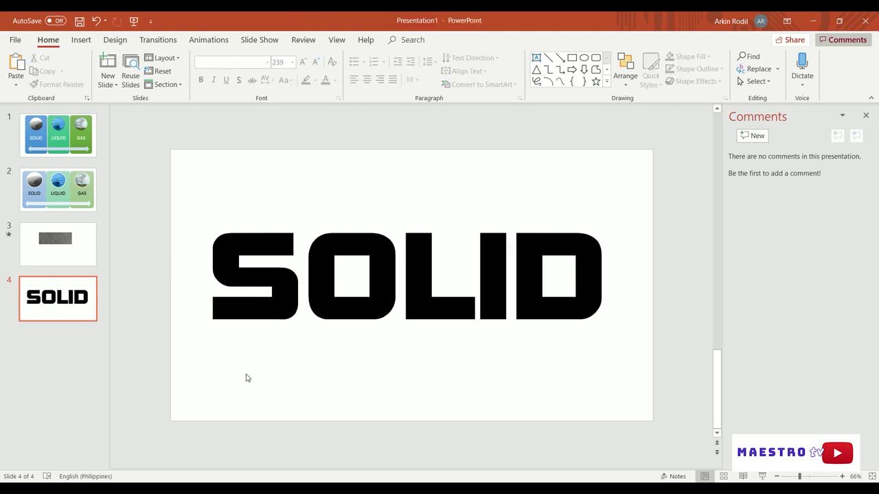
- Draw a rectangle covering the whole slide and send it behind the SOLID text
left_click(76, 40)
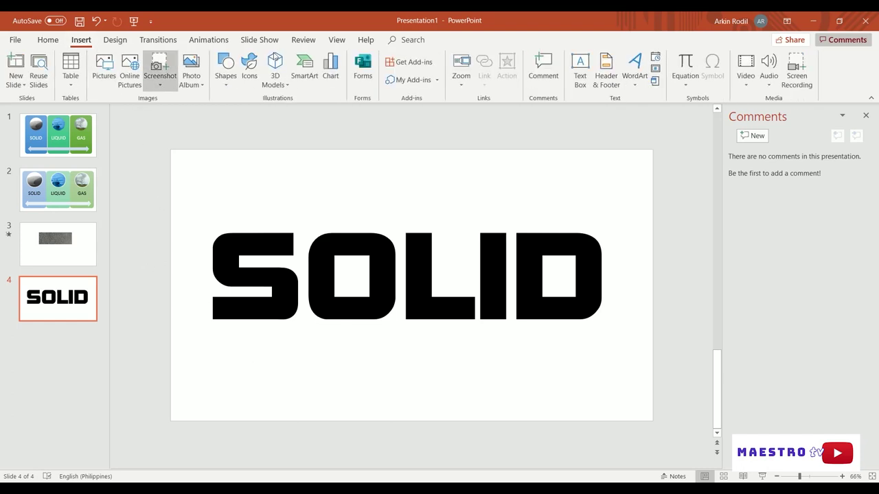
left_click(222, 70)
left_click(221, 171)
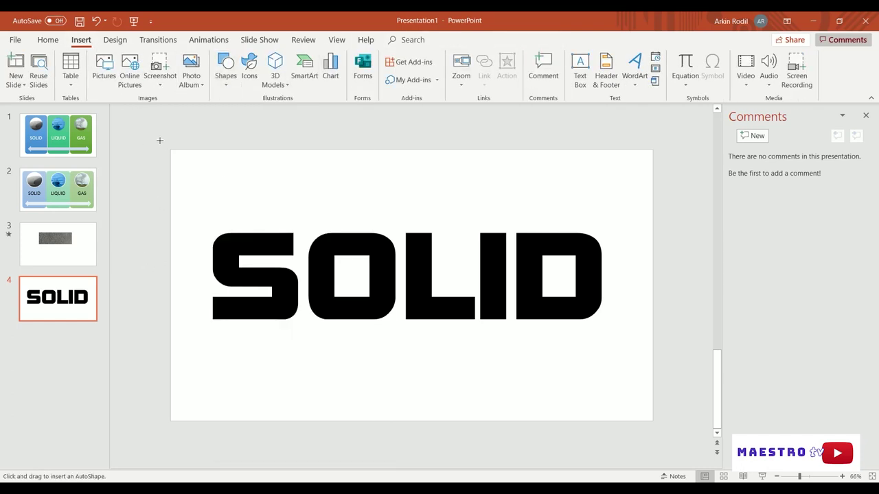
left_click_drag(160, 140, 672, 441)
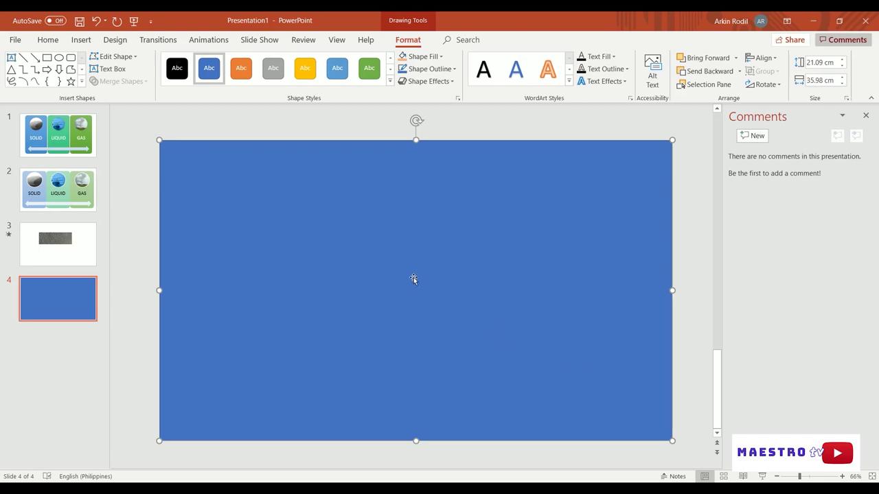
right_click(396, 263)
left_click(422, 341)
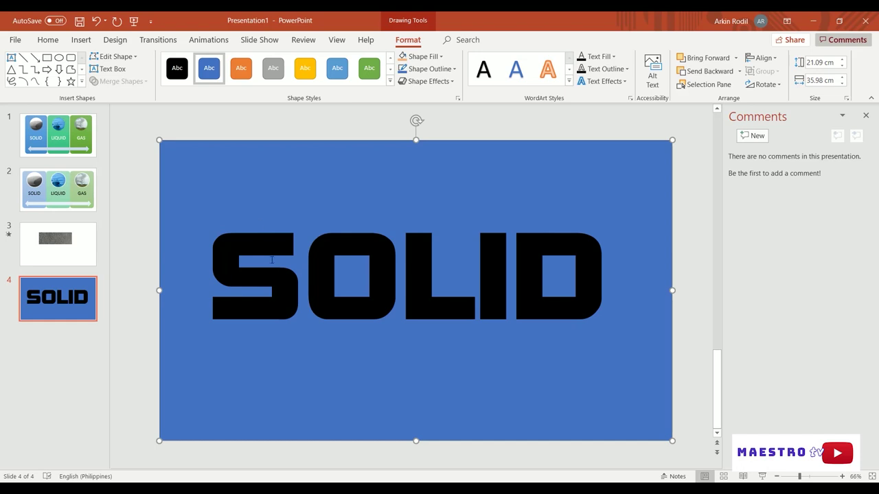
- Combine the rectangle and SOLID text to cut out the word, then go to slide 3
left_click(272, 260)
left_click_drag(131, 120, 694, 457)
left_click(135, 86)
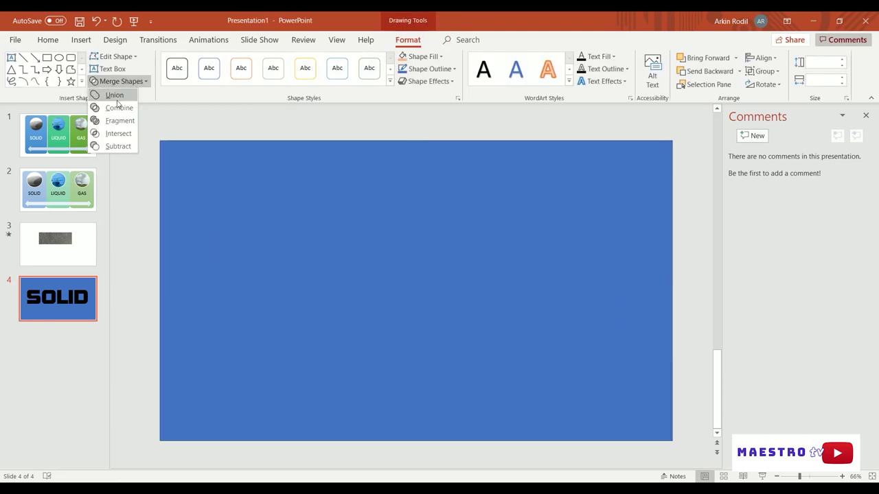
left_click(119, 108)
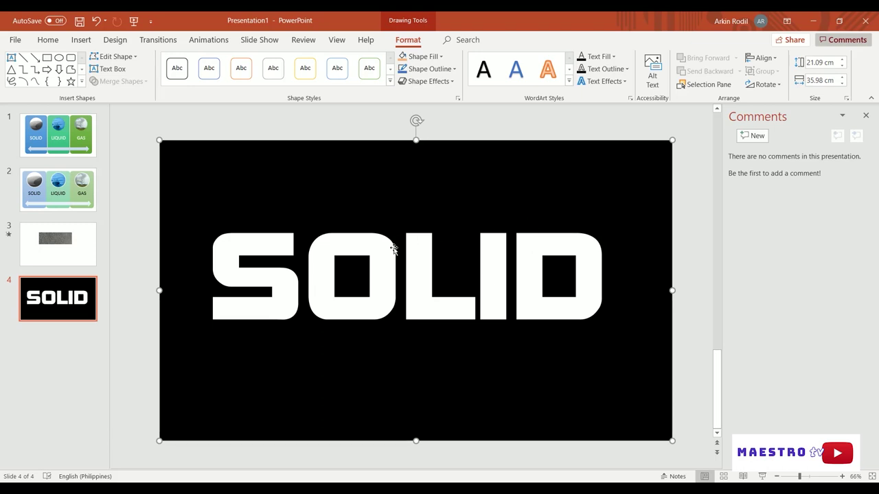
left_click(76, 251)
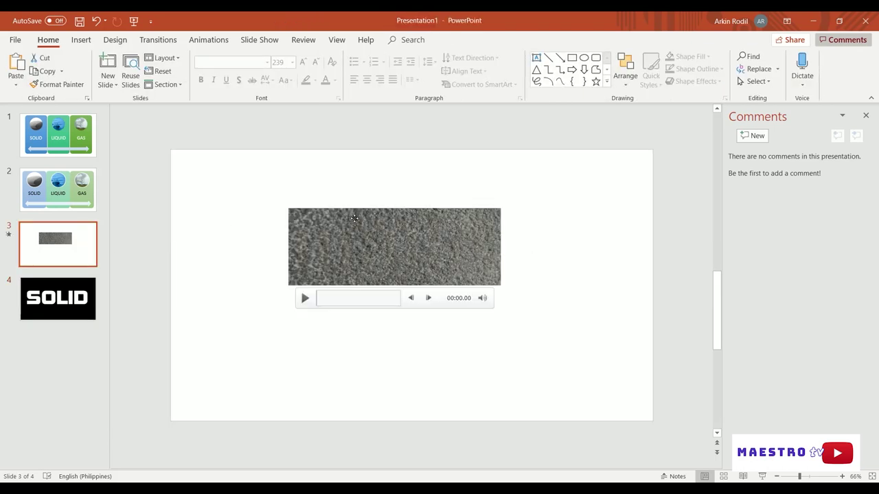
- Preview the gravel video, then paste it onto slide 4 sized over the SOLID letters
left_click(304, 297)
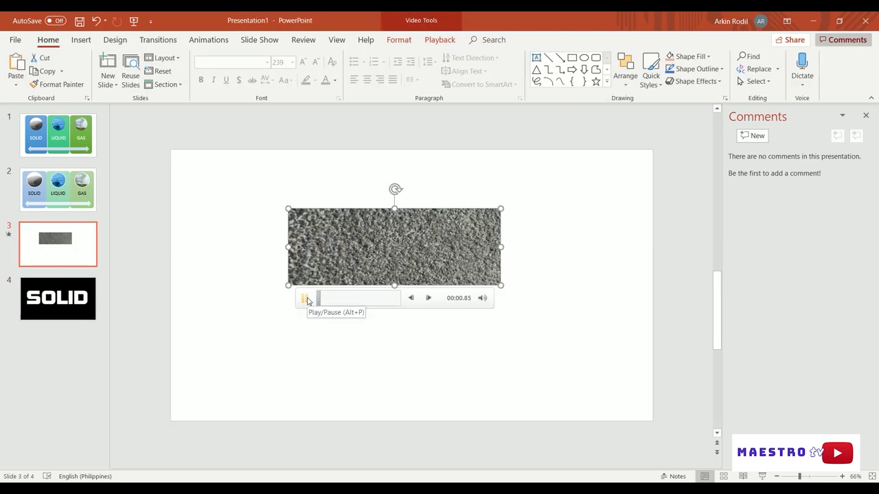
left_click(306, 299)
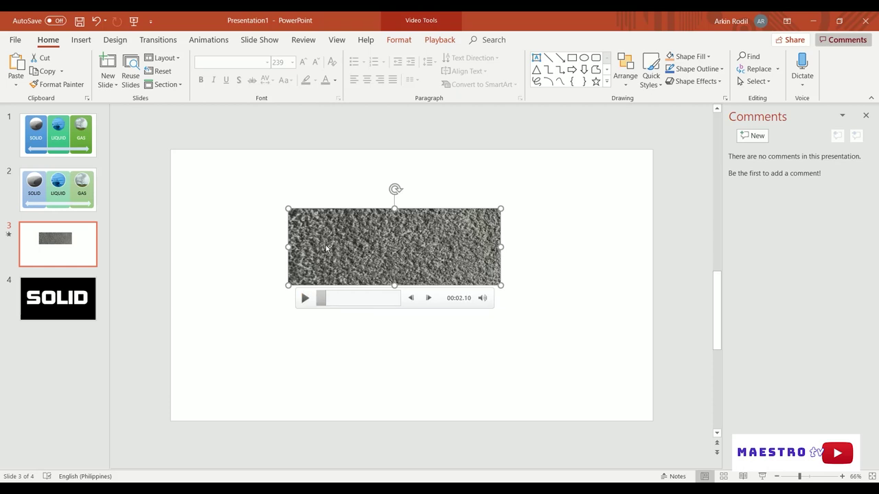
left_click(77, 296)
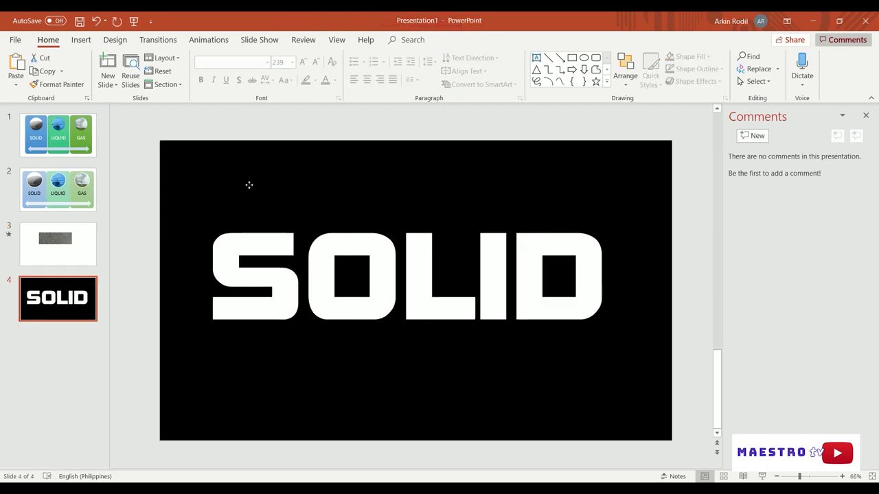
key("ctrl+v")
left_click_drag(355, 236, 245, 242)
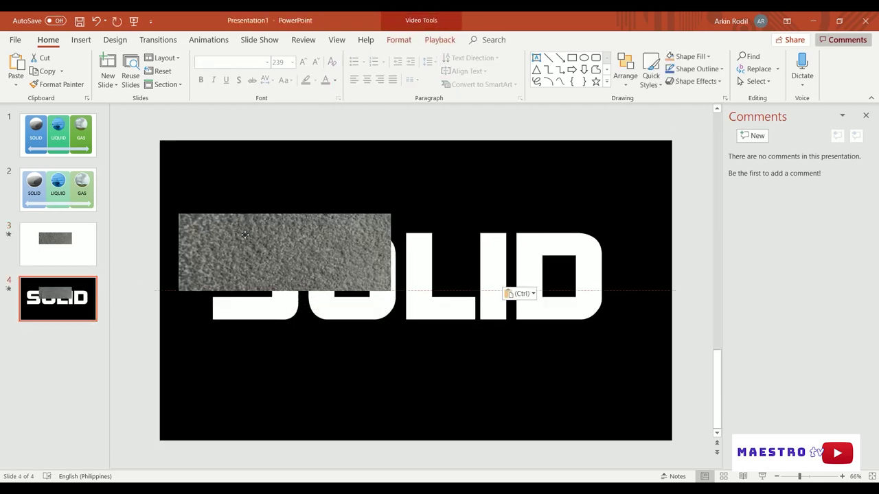
left_click_drag(391, 291, 625, 331)
left_click_drag(509, 309, 520, 291)
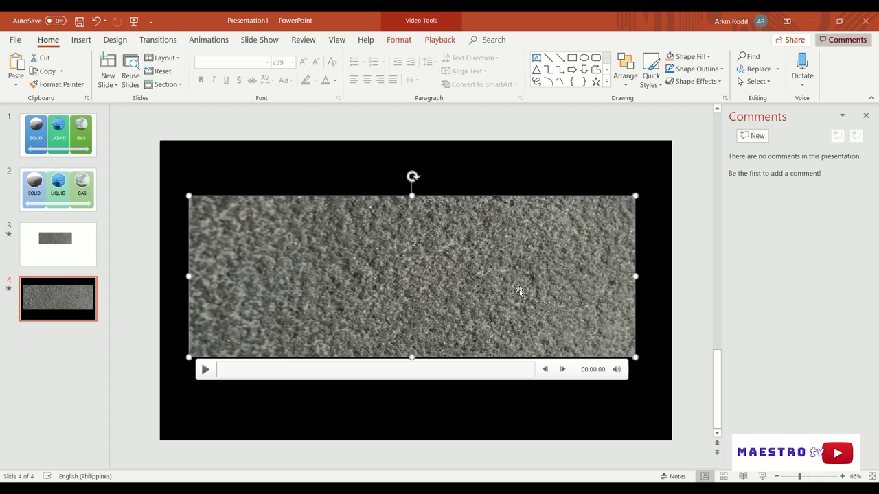
- Send the gravel video behind the SOLID cut-out and run the slide show from slide 4
right_click(520, 292)
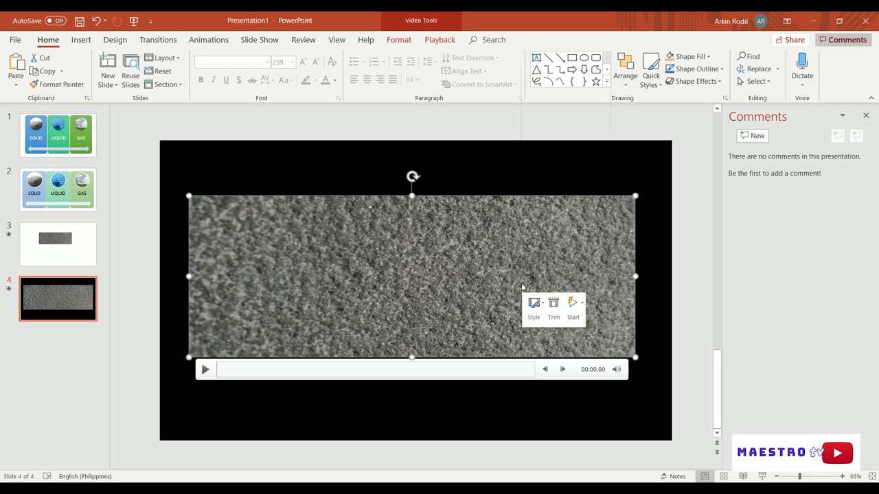
left_click(544, 176)
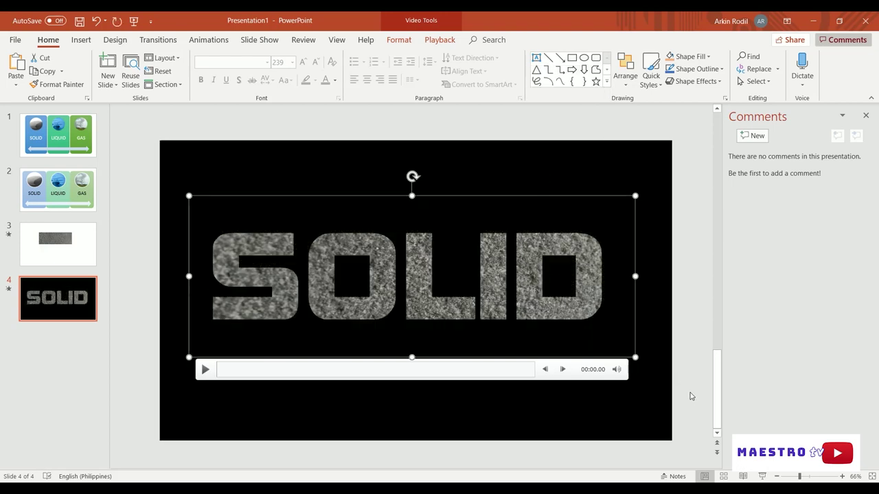
left_click(763, 476)
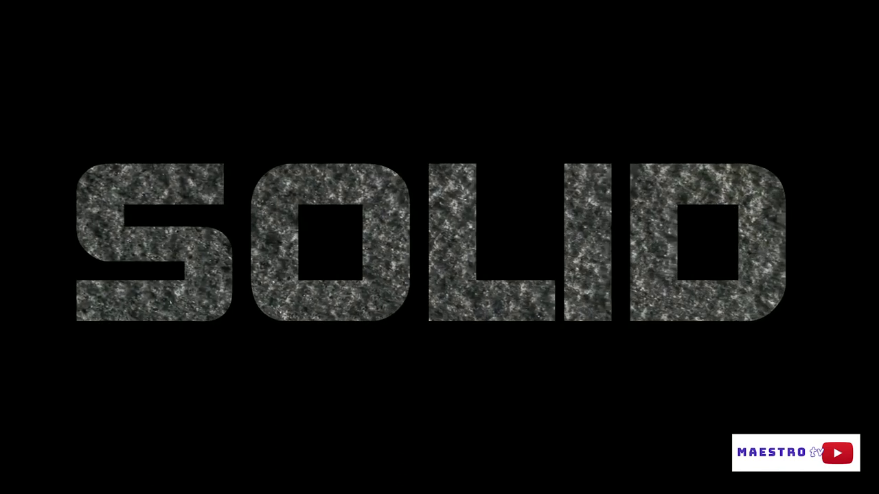
- Exit the slide show with Esc, returning to Normal view
key("Escape")
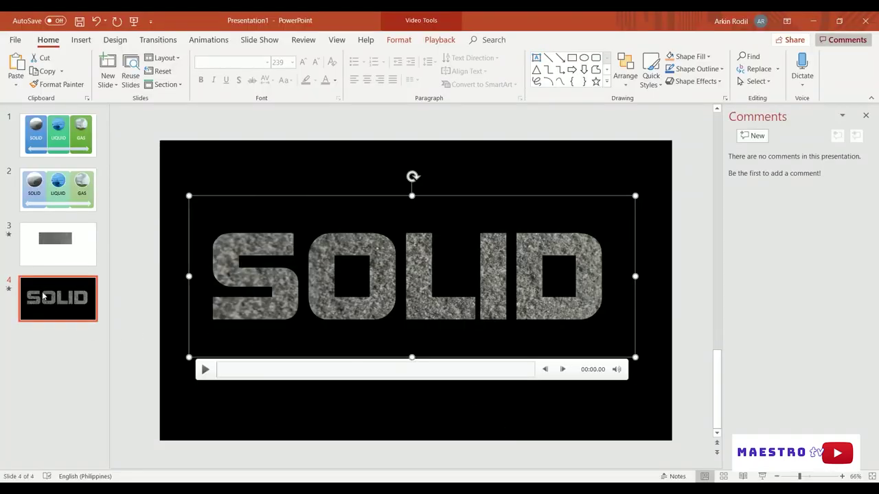
- Nudge slide 4's gravel video slightly, then delete the gravel video from slide 3
left_click(418, 258)
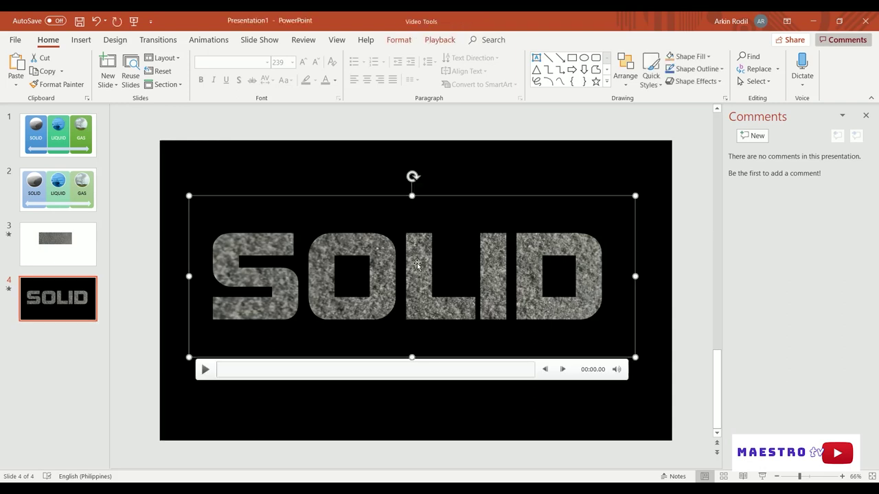
left_click_drag(418, 258, 415, 260)
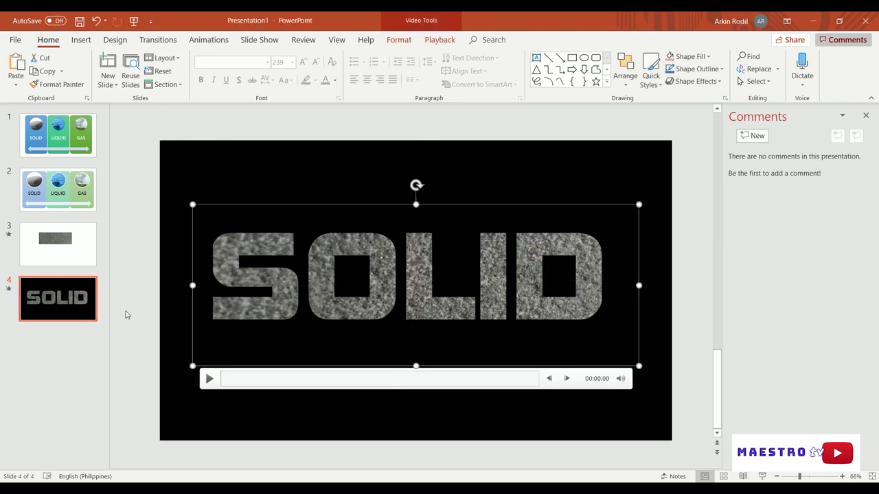
left_click(86, 206)
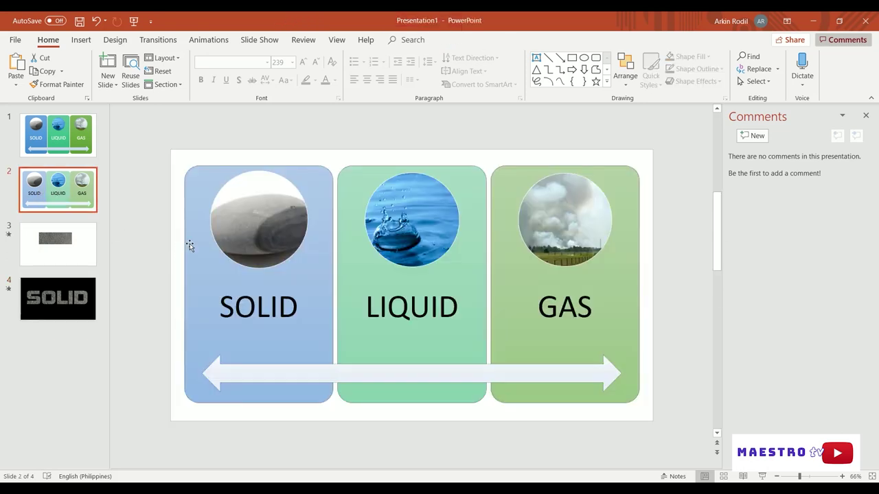
left_click(73, 233)
left_click(434, 246)
key("Delete")
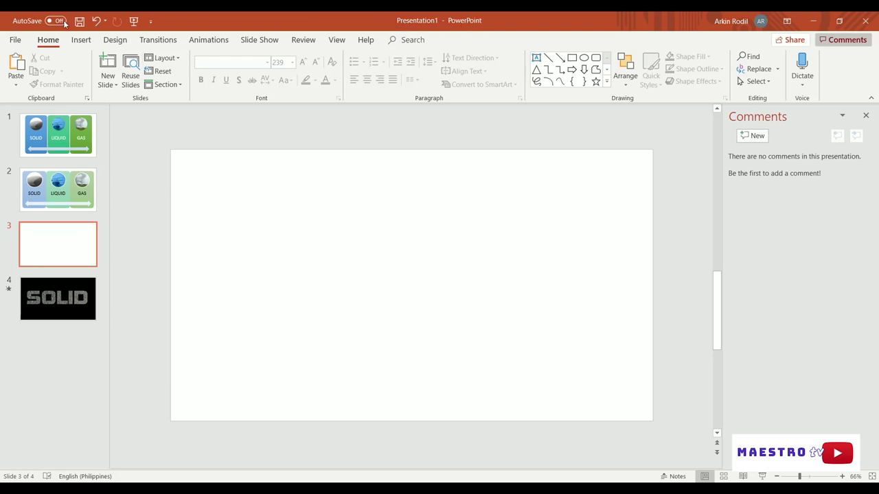
- Add first-style WordArt reading HYPERLINK on slide 3, then return to slide 2
left_click(80, 40)
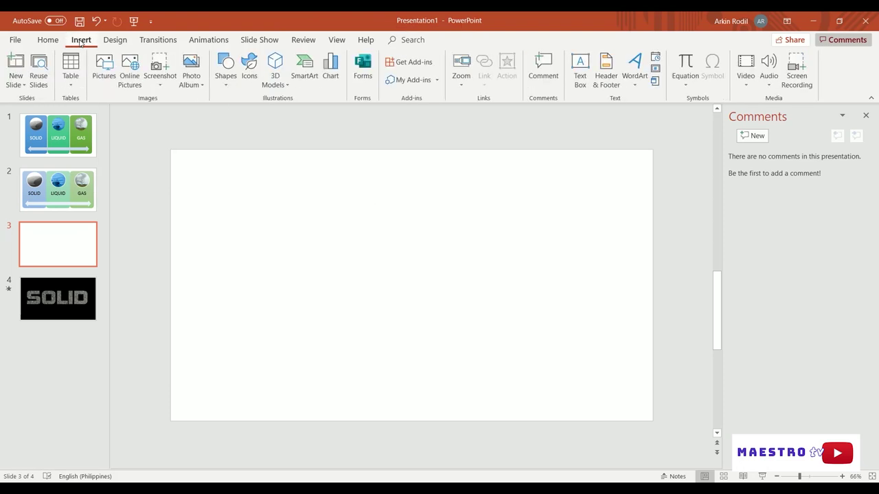
left_click(635, 71)
left_click(638, 109)
type("hyper")
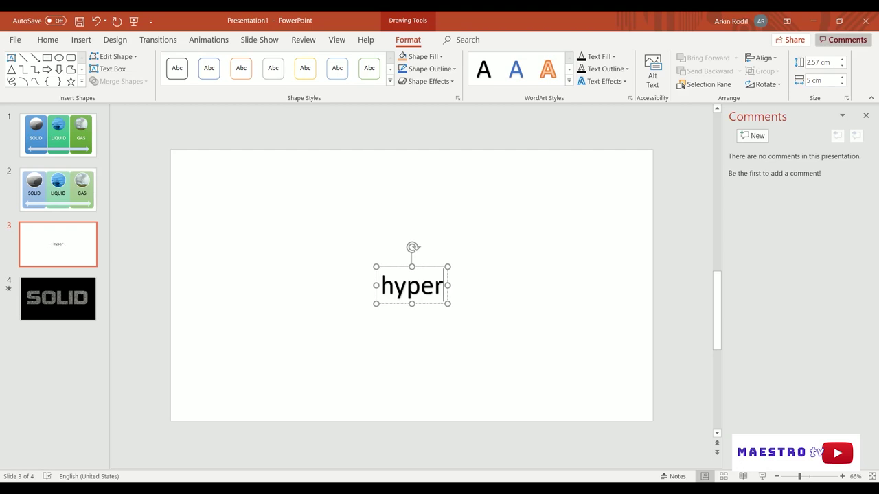
key("ctrl+a")
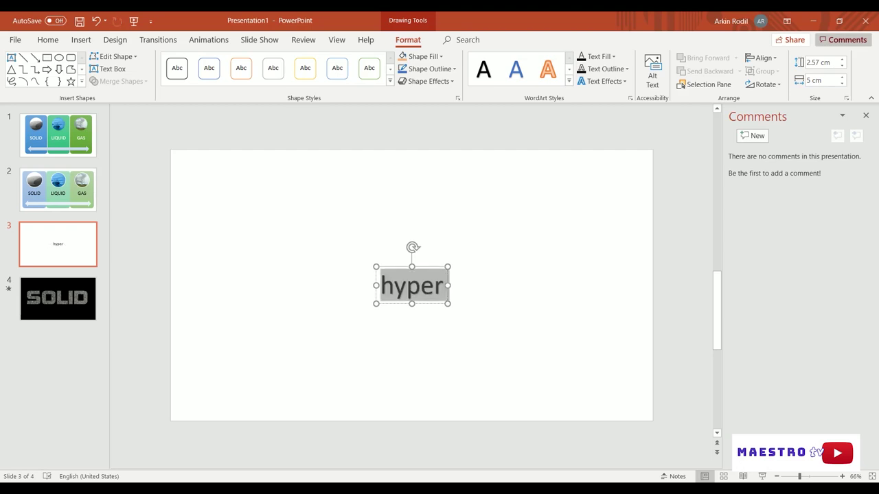
type("HYPERLINK")
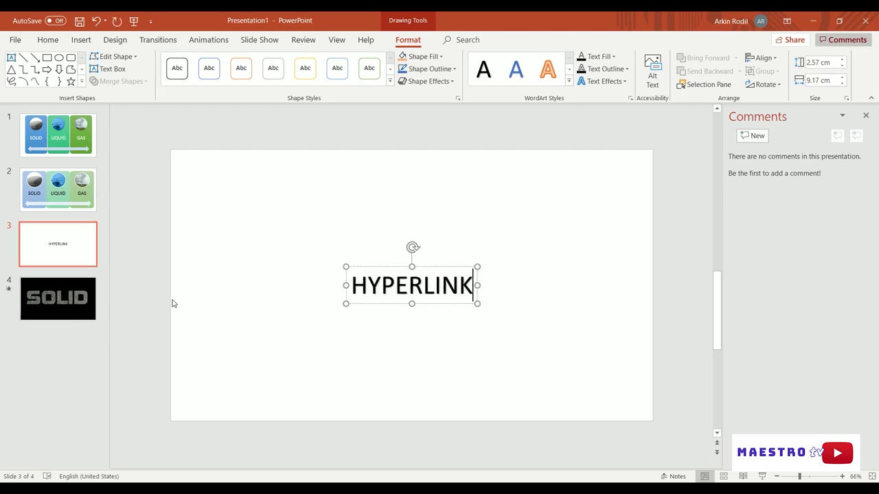
left_click(76, 307)
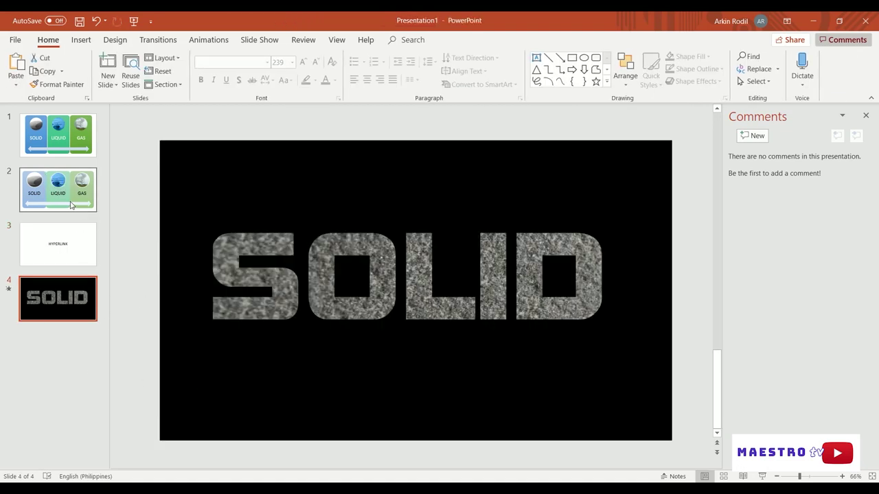
left_click(72, 205)
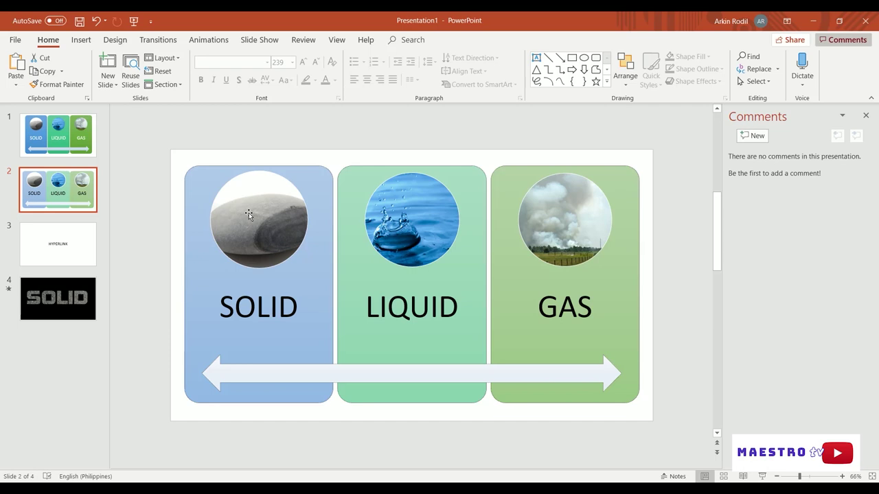
- Hyperlink the SOLID card's stone picture to 4. Slide 4 via Place in This Document
left_click(249, 213)
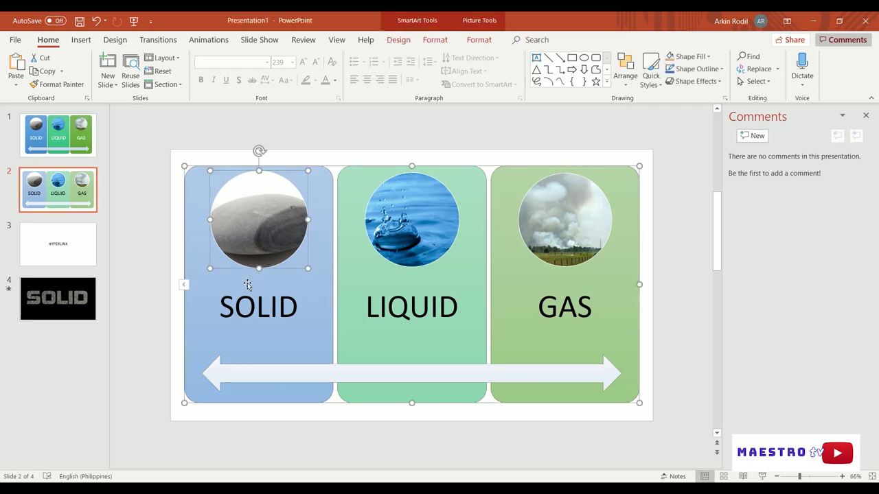
left_click(247, 285)
left_click(266, 215)
right_click(268, 216)
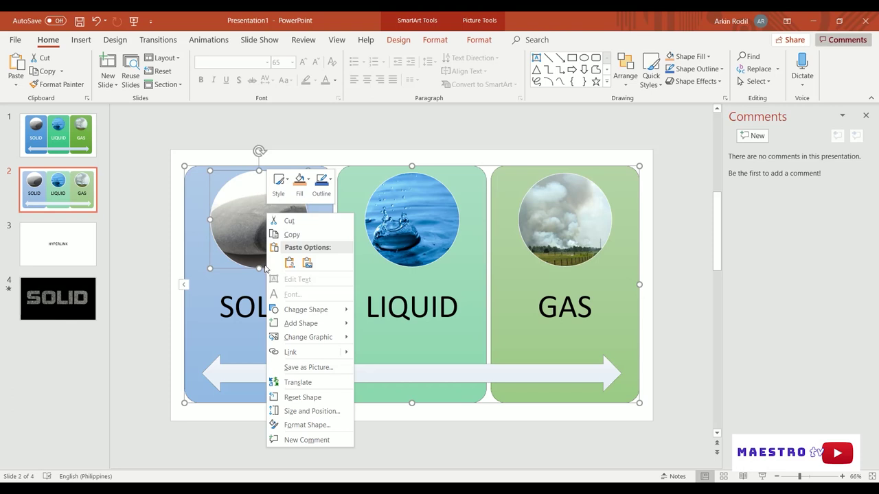
left_click(302, 352)
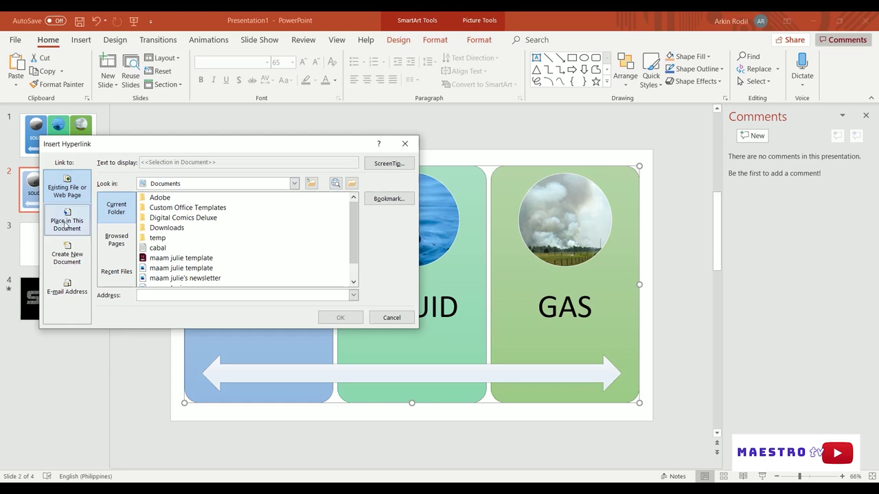
left_click(78, 219)
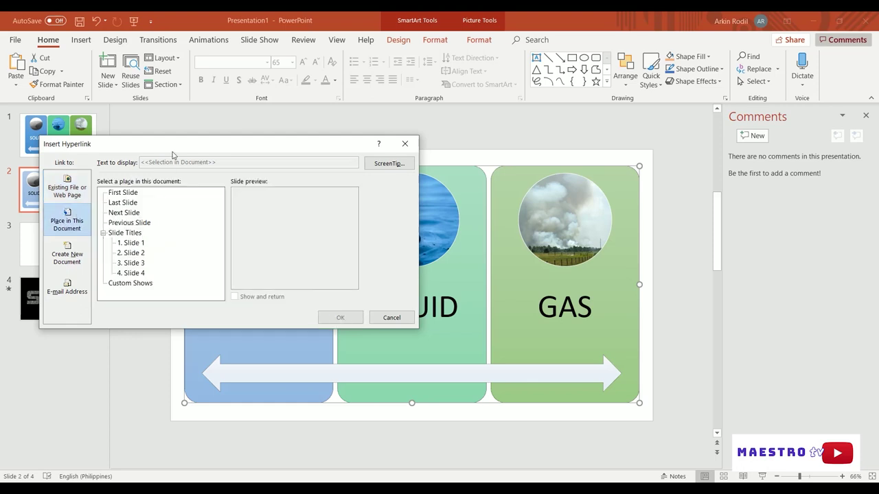
left_click_drag(173, 152, 549, 127)
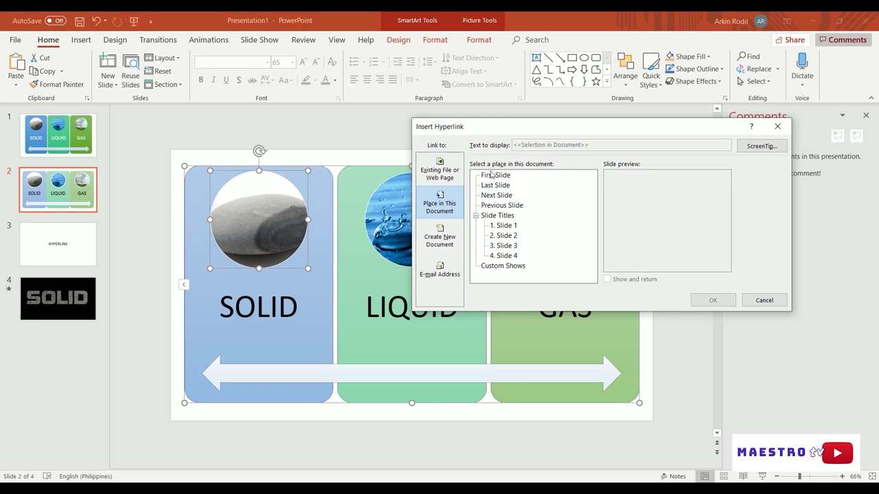
left_click(505, 256)
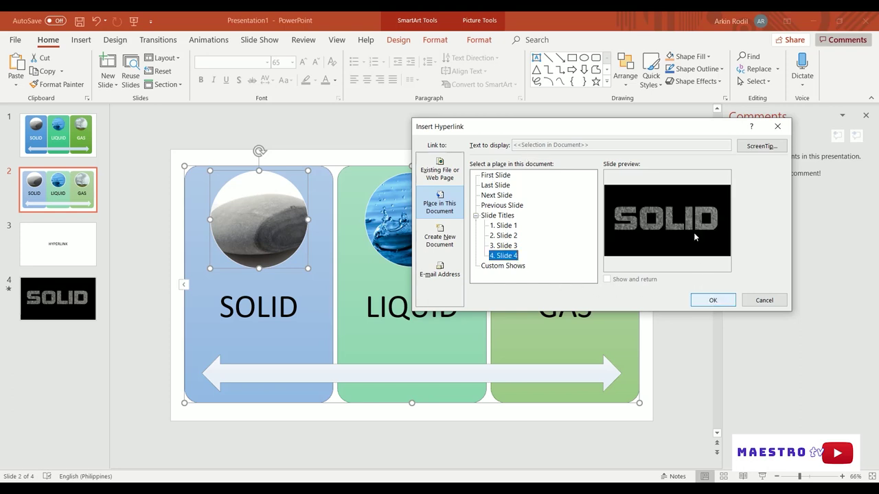
left_click(731, 303)
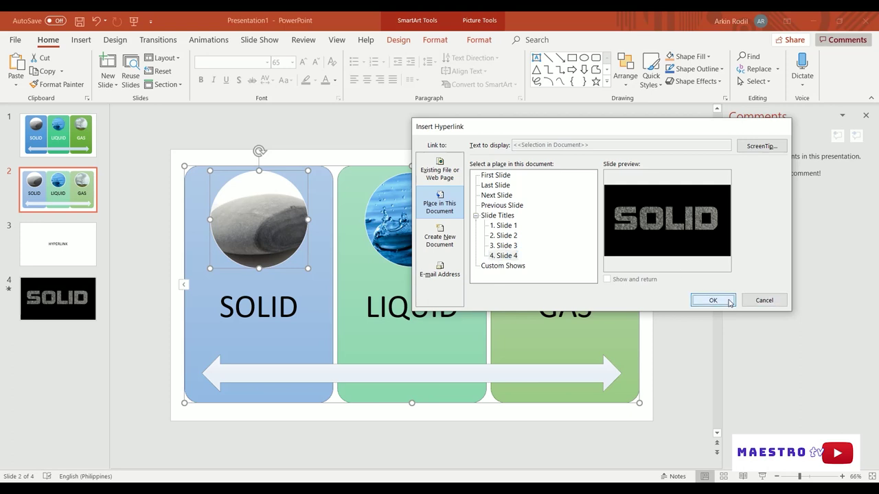
- Run the slide show, follow the rock picture's link to slide 4, play its video, and exit
left_click(762, 476)
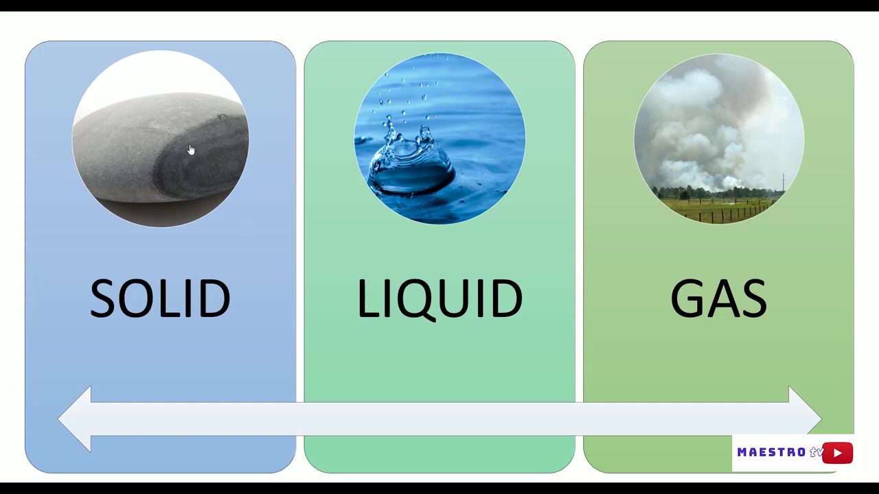
left_click(135, 143)
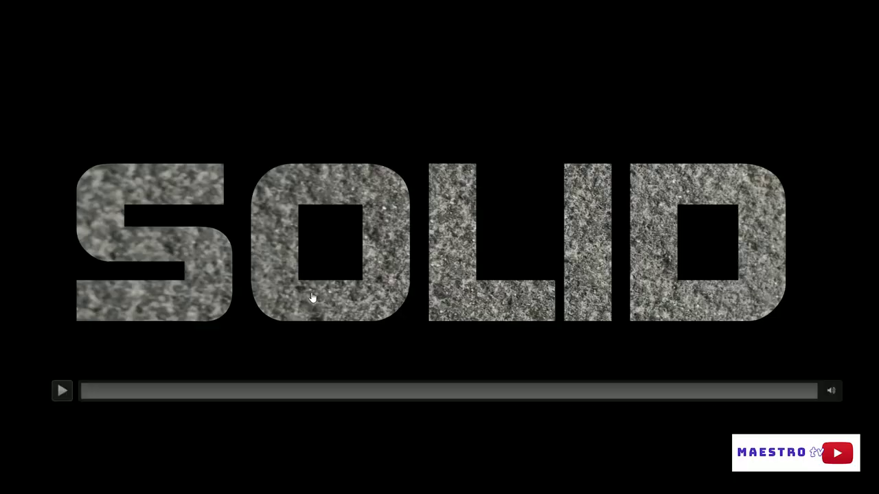
left_click(66, 385)
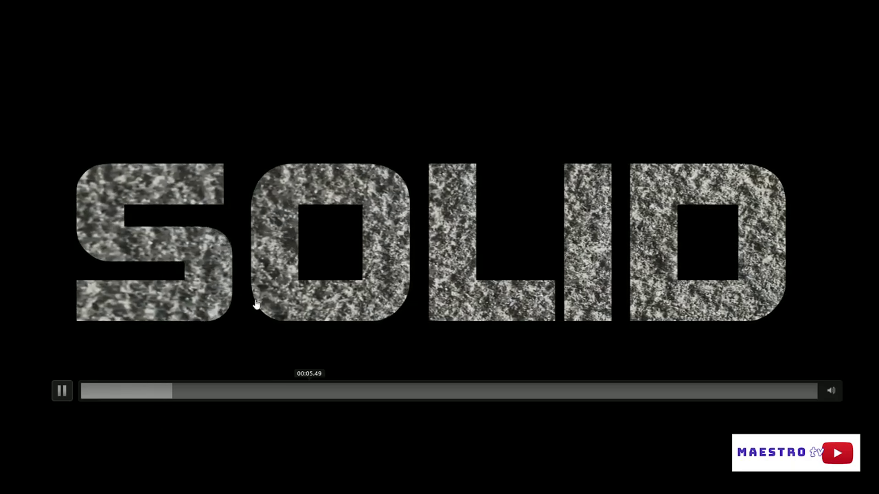
key("Escape")
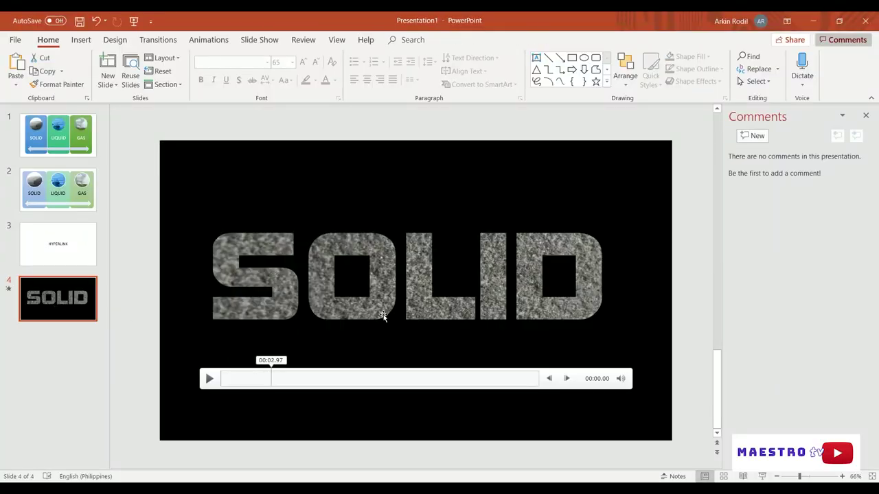
left_click(422, 283)
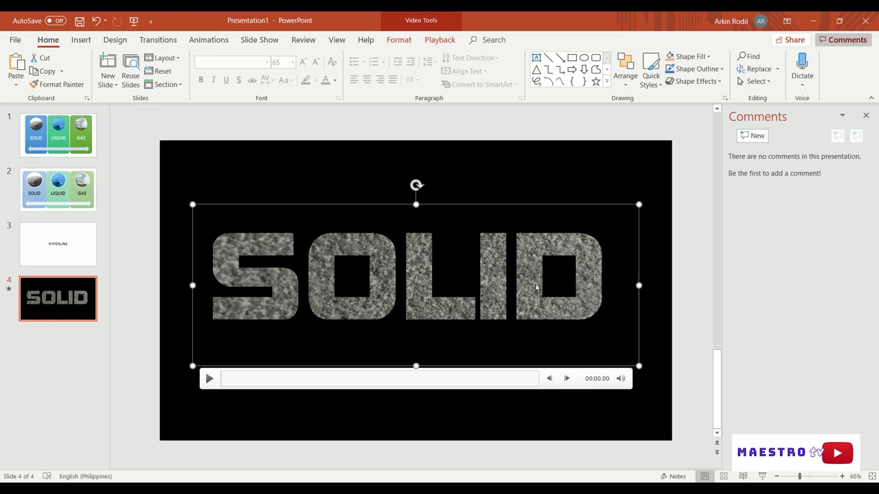
- Set the SOLID video's Playback Start to Automatically, then return to slide 2
left_click(406, 41)
left_click(451, 40)
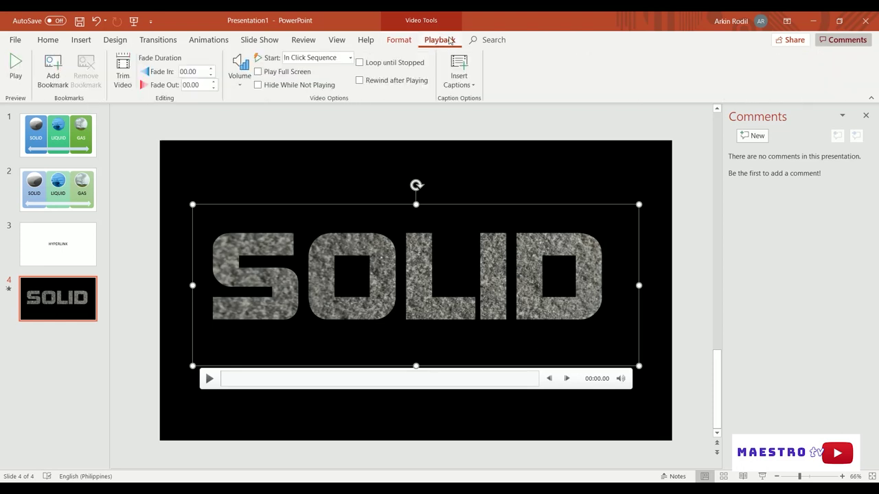
left_click(328, 58)
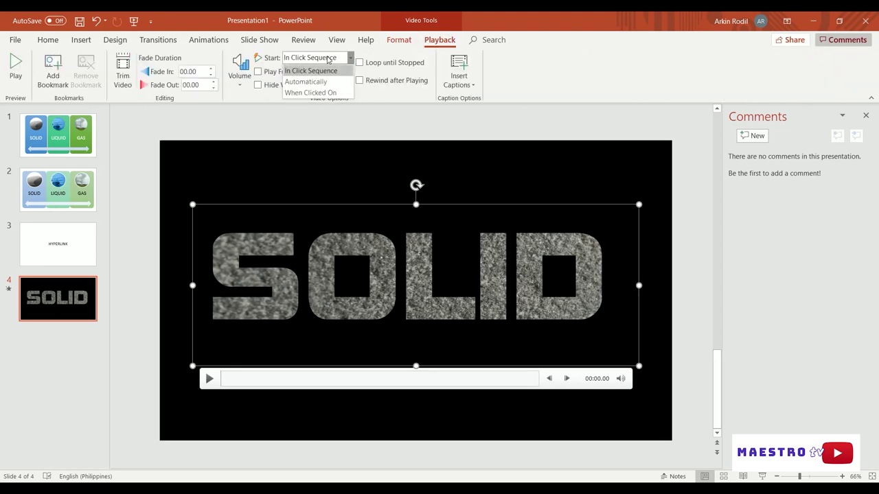
left_click(306, 83)
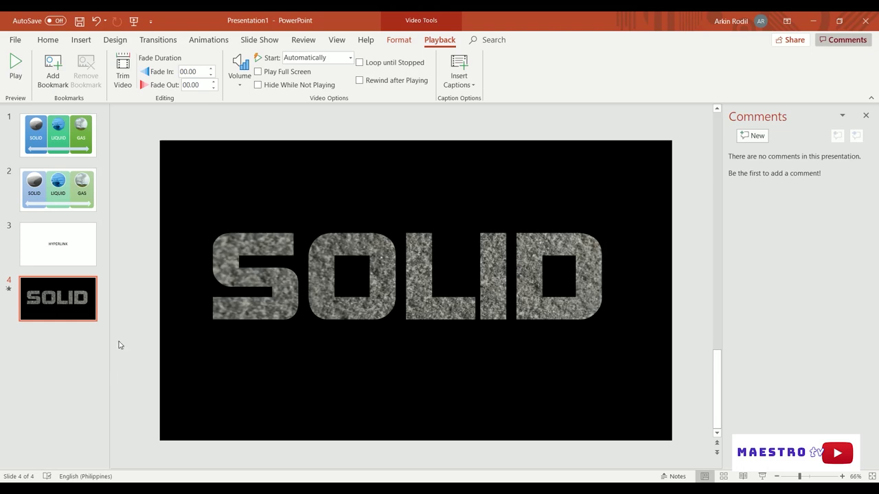
left_click(59, 189)
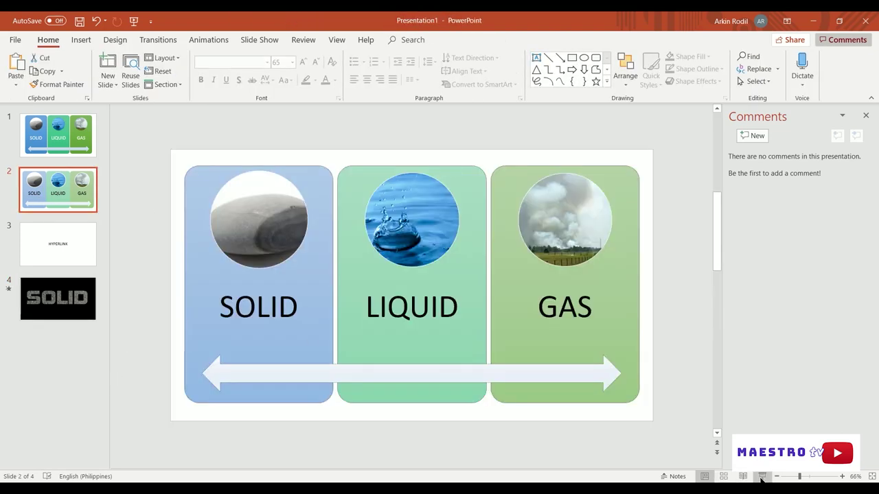
- Run the show from slide 2, follow the rock link, watch the video autoplay, then exit
left_click(763, 476)
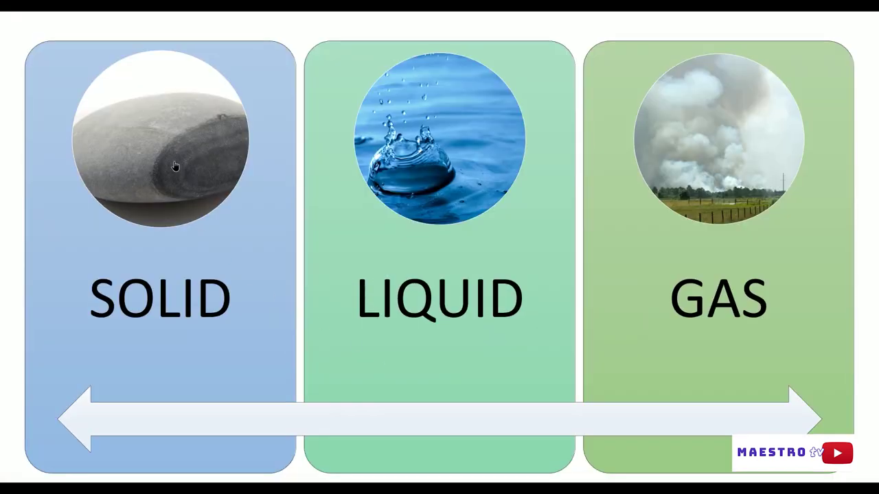
left_click(174, 165)
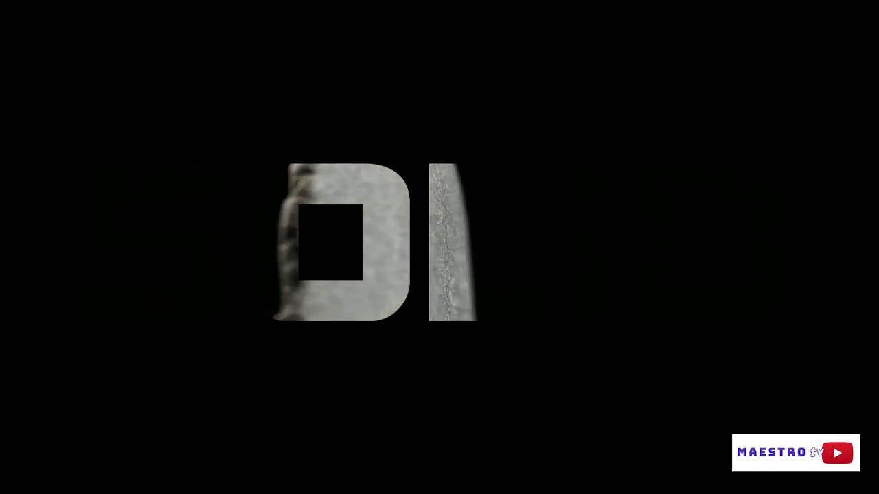
key("Escape")
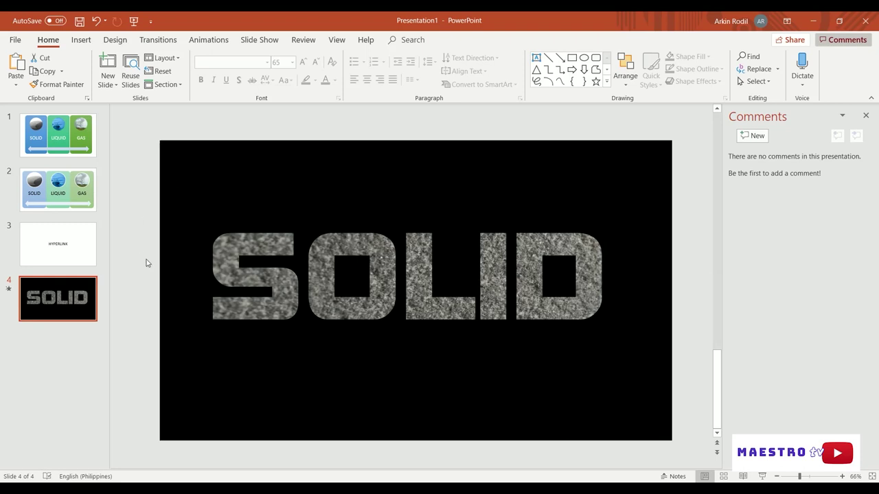
- Place the insertion point in the thumbnail pane just below slide 4
mouse_move(272, 261)
left_click(62, 335)
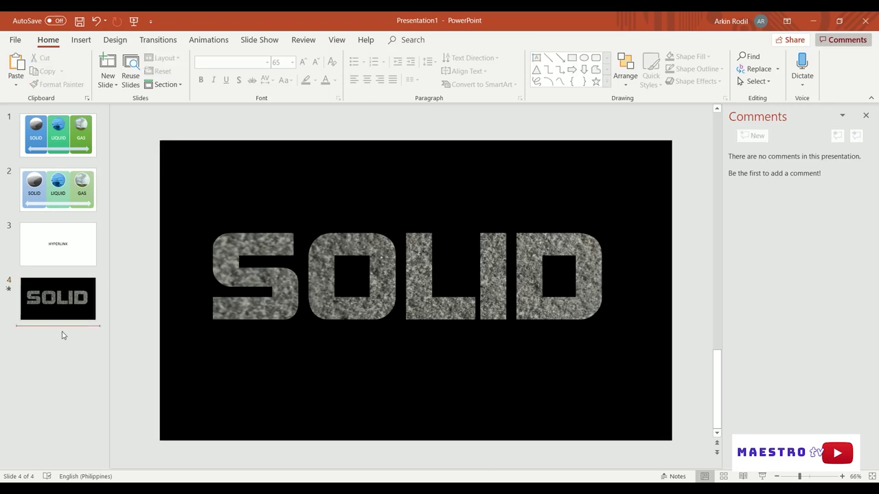
- Add a blank slide 5 and draw a large text box across it
left_click(108, 83)
left_click(134, 242)
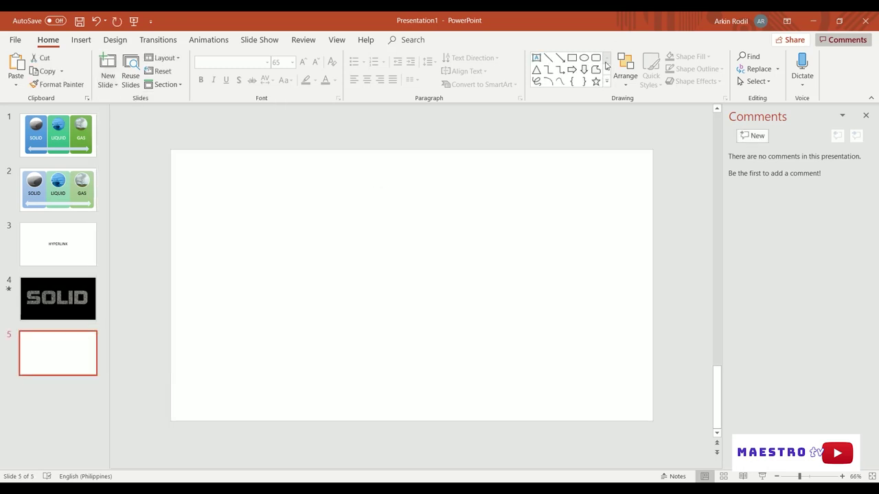
left_click(81, 39)
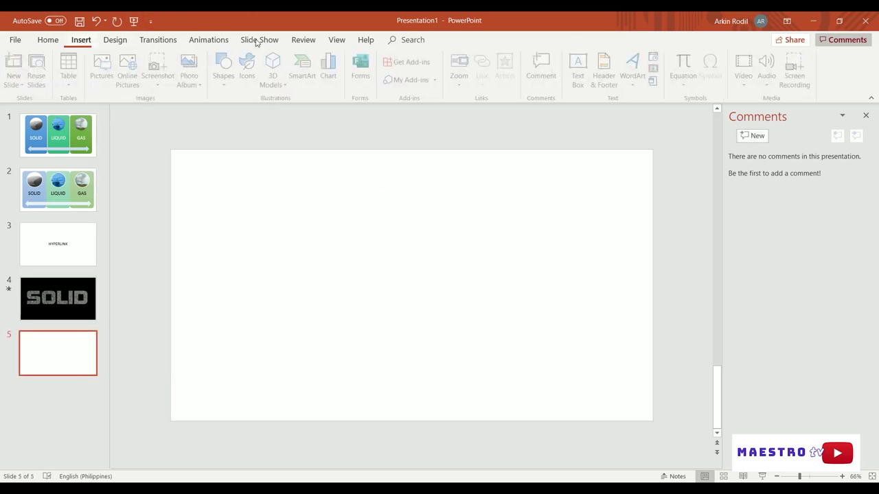
left_click(580, 72)
mouse_move(187, 186)
left_mouse_down()
mouse_move(381, 388)
mouse_move(647, 369)
left_mouse_up()
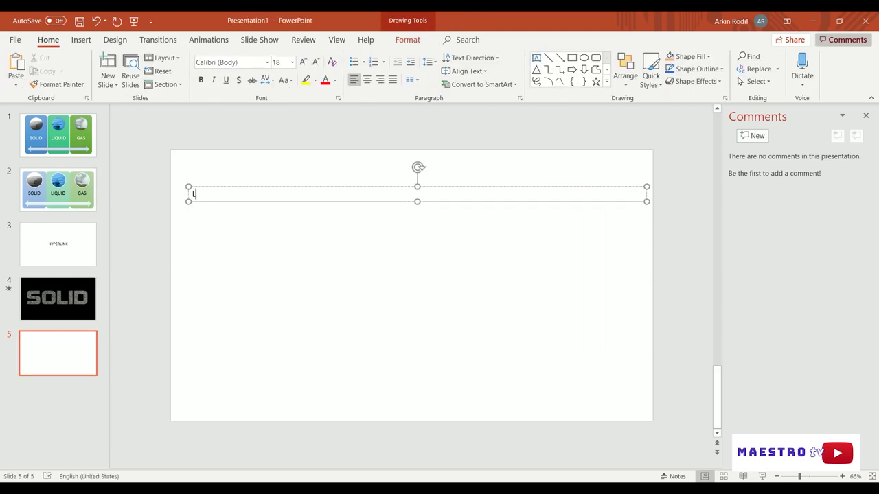
- Set the LIQUID text to B790-Deco at 239 pt and move the box down
key("ctrl+a")
key("ctrl+shift+period")
key("ctrl+shift+period")
key("ctrl+shift+period")
key("ctrl+shift+period")
key("ctrl+shift+period")
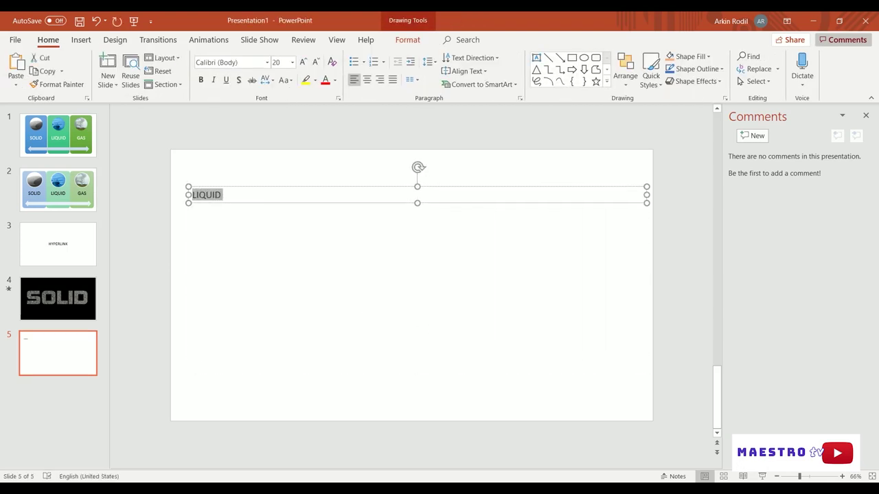
key("ctrl+shift+period")
key("ctrl+shift+period")
key("ctrl+shift+period")
key("ctrl+shift+period")
key("ctrl+shift+period")
key("ctrl+shift+period")
key("ctrl+shift+period")
key("ctrl+shift+period")
key("ctrl+shift+period")
key("ctrl+shift+period")
key("ctrl+shift+period")
key("ctrl+shift+period")
key("ctrl+shift+period")
key("ctrl+shift+period")
key("ctrl+shift+period")
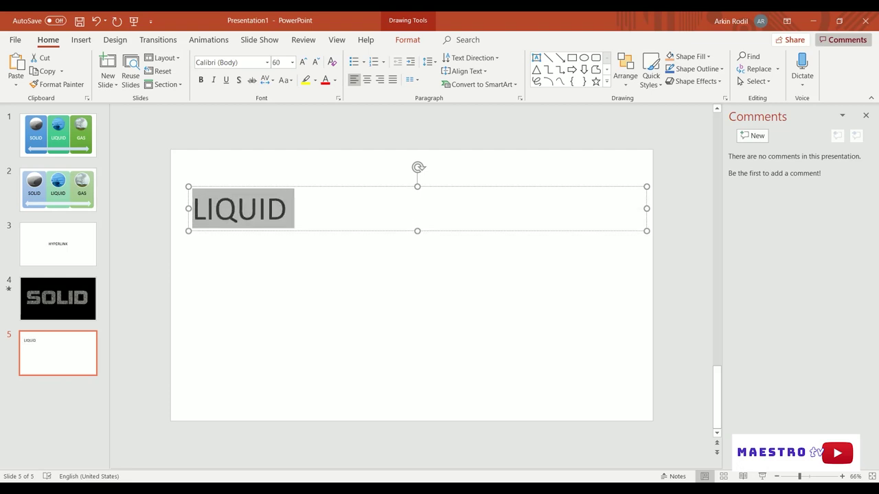
key("ctrl+shift+period")
key("ctrl+shift+period")
key("ctrl+shift+period")
key("ctrl+shift+period")
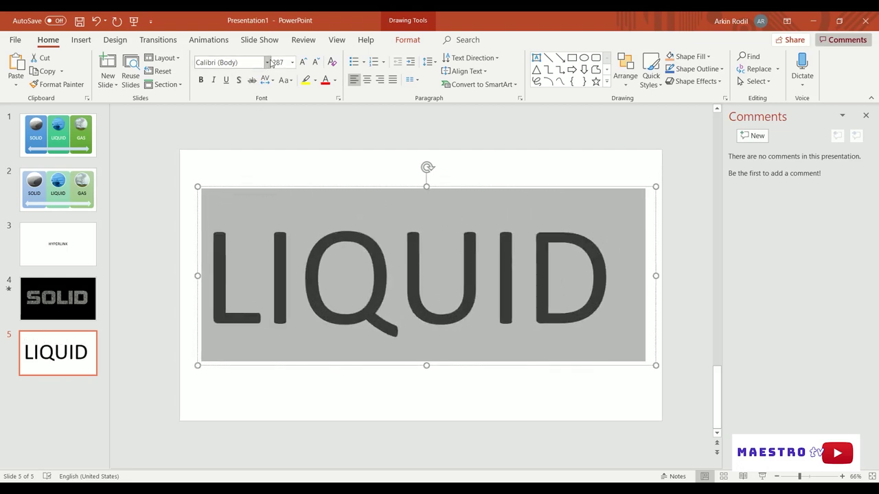
left_click(267, 62)
left_click(234, 125)
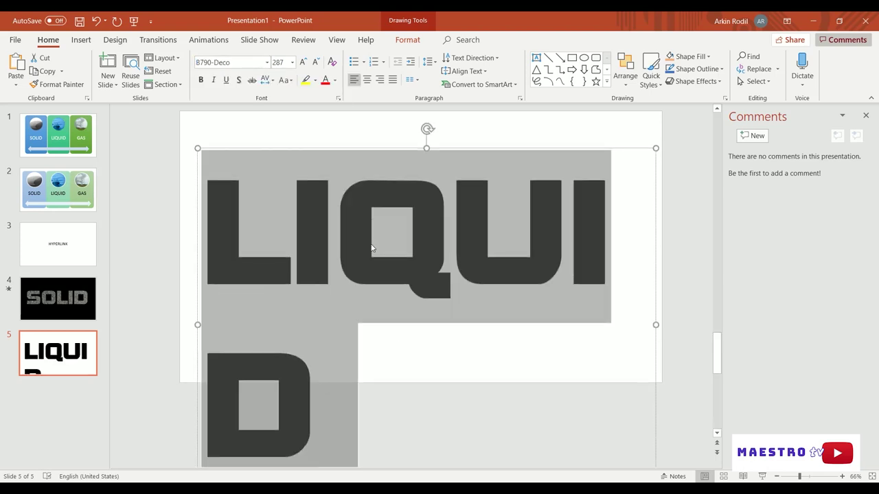
key("ctrl+shift+comma")
key("ctrl+shift+comma")
key("ctrl+shift+comma")
key("ctrl+shift+comma")
key("ctrl+shift+period")
key("ctrl+shift+period")
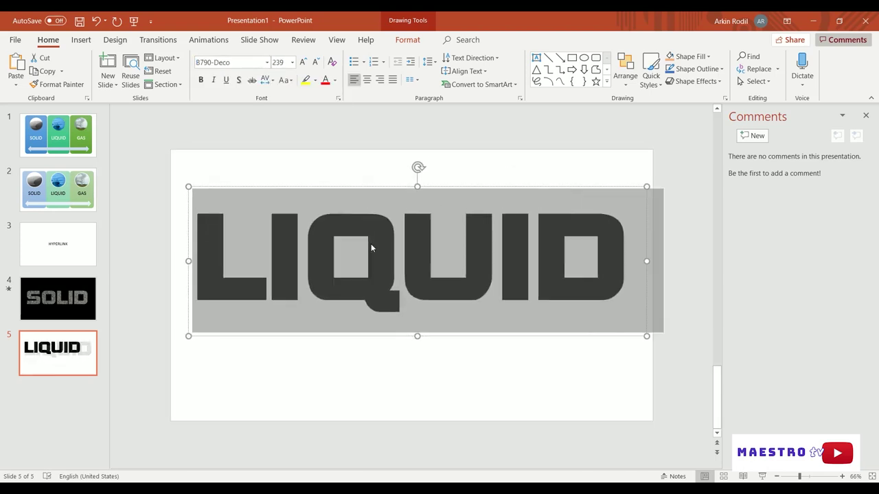
left_click_drag(374, 335, 374, 358)
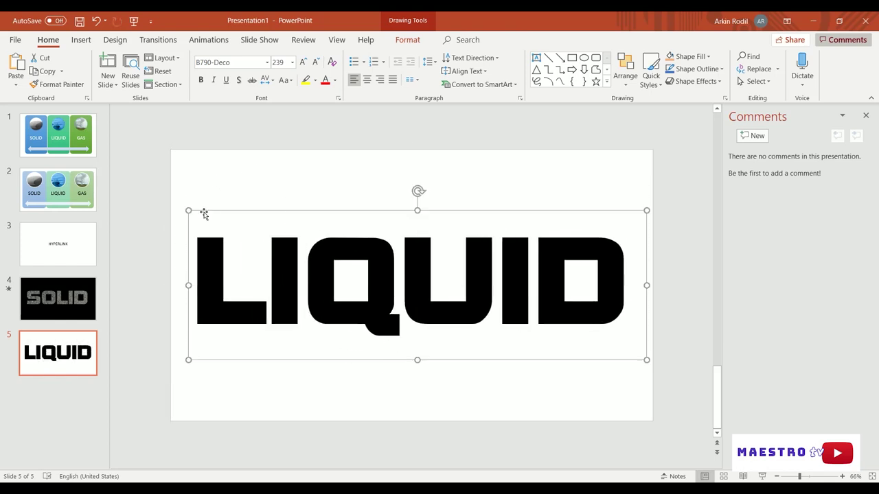
- Draw a rectangle covering the whole of slide 5
left_click(135, 143)
left_click(81, 39)
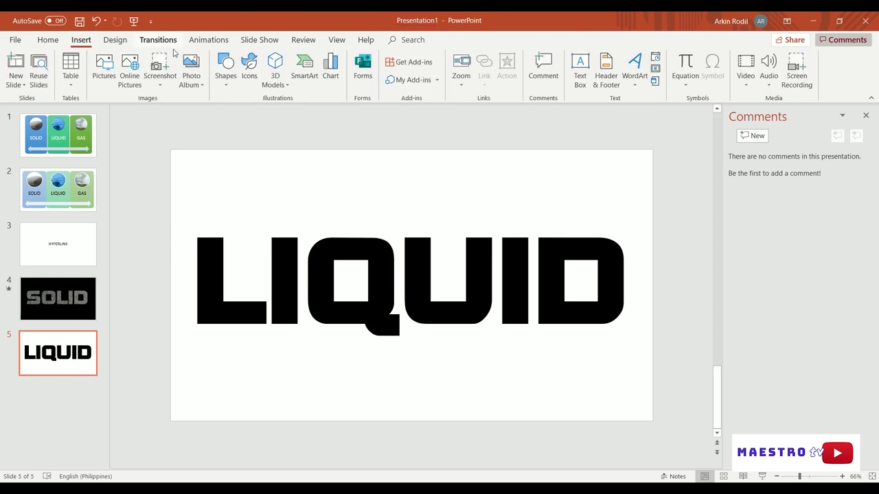
left_click(225, 68)
left_click(221, 171)
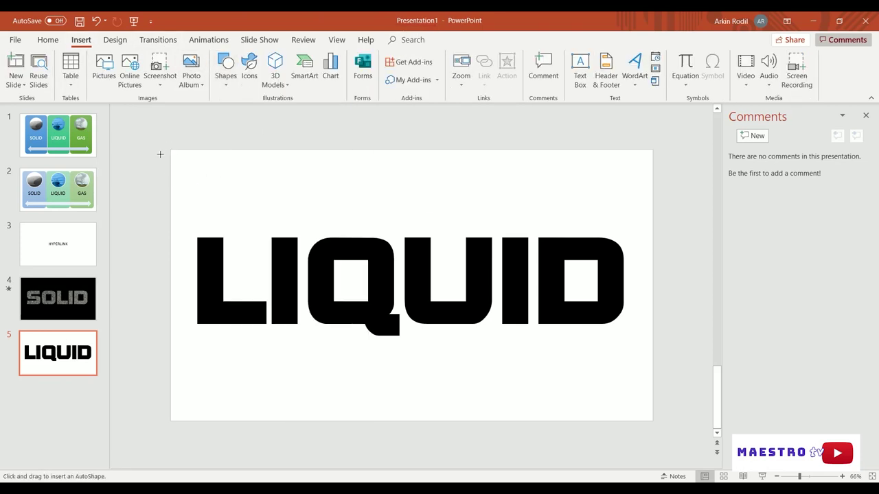
left_click_drag(161, 141, 671, 439)
- Paste the LIQUID text and combine it with the rectangle to knock out the letters
right_click(317, 217)
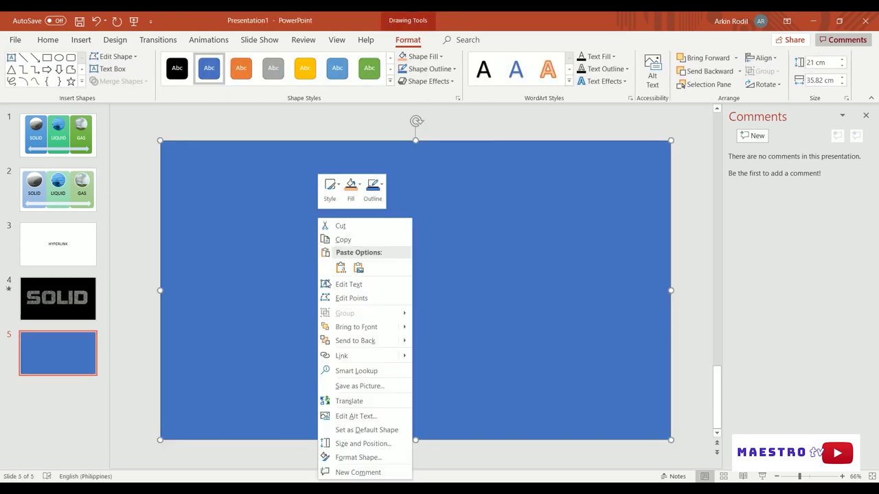
left_click(339, 267)
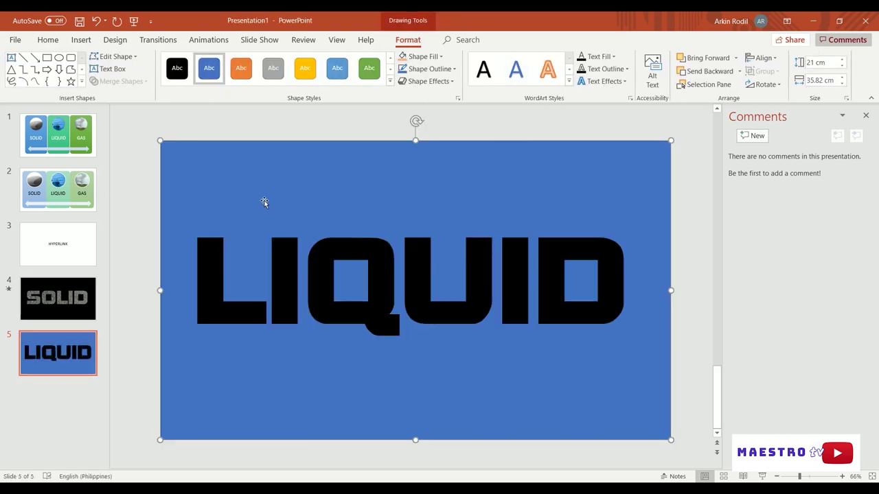
left_click(133, 129)
key("ctrl+a")
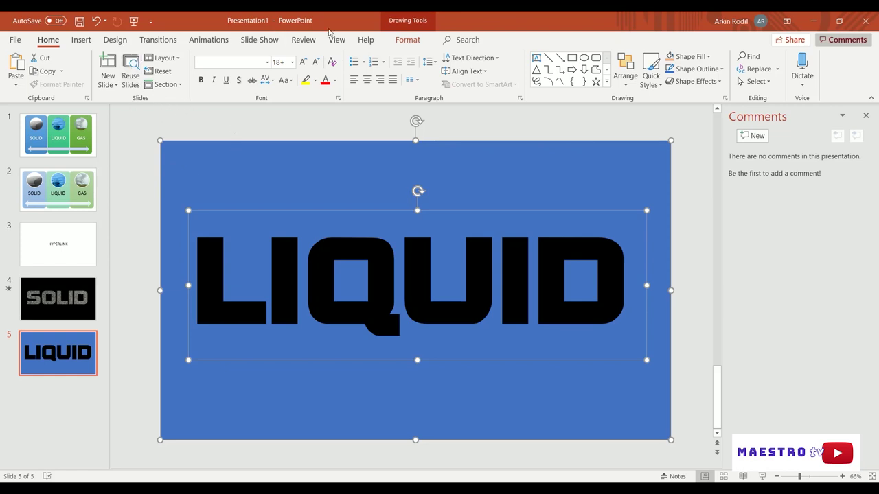
left_click(415, 40)
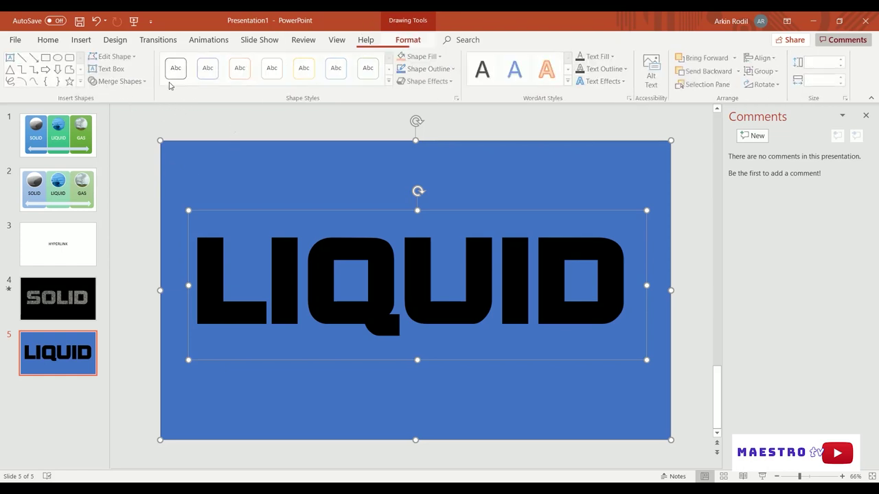
left_click(125, 85)
left_click(120, 109)
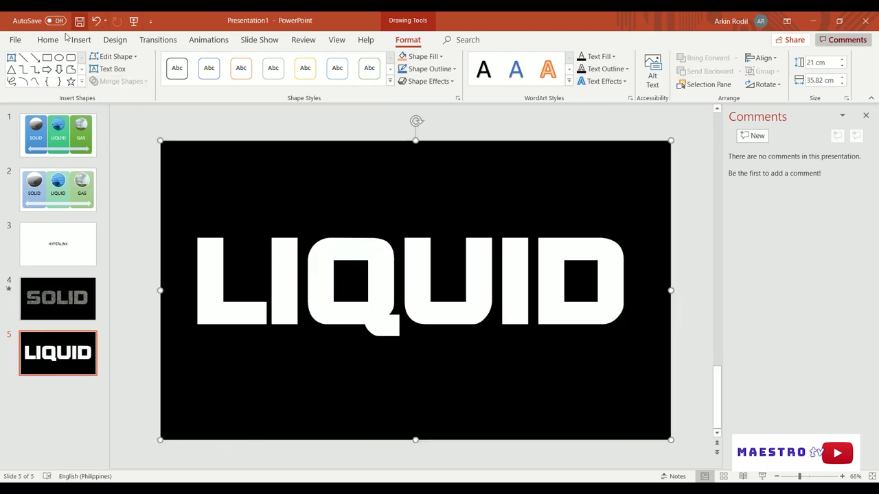
- Insert the slow-motion liquid video from this PC onto slide 5
left_click(81, 40)
left_click(752, 65)
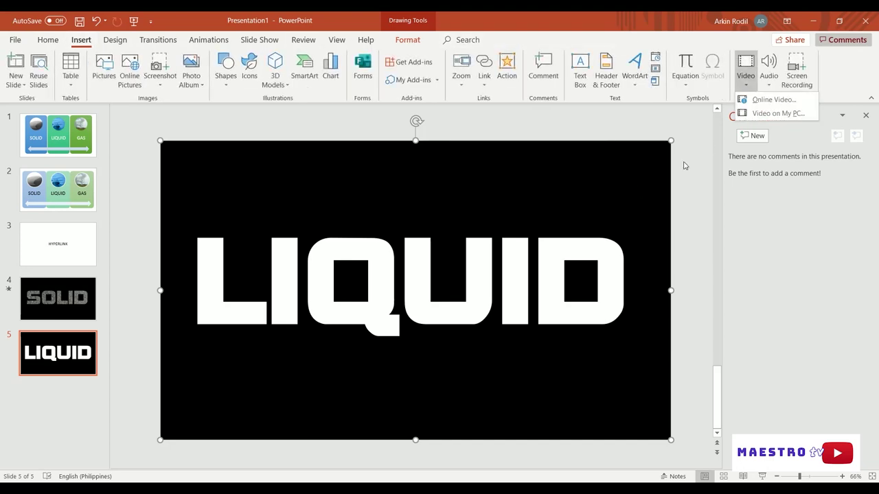
left_click(764, 113)
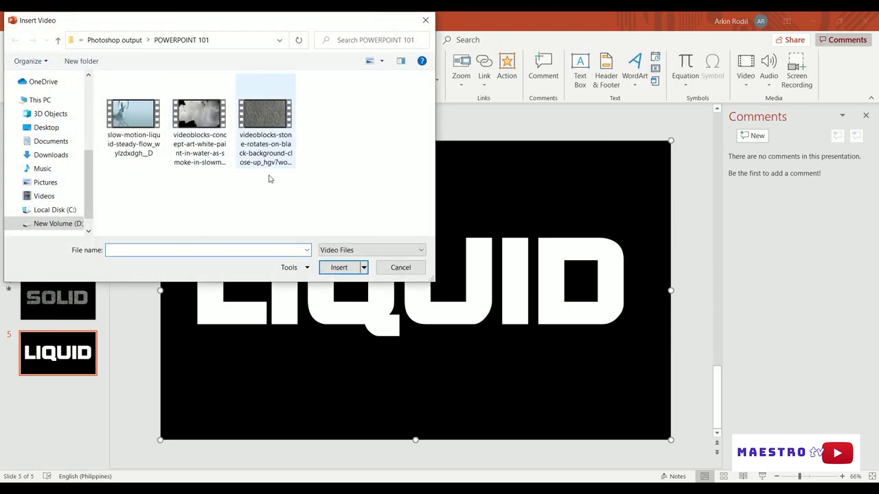
double_click(132, 113)
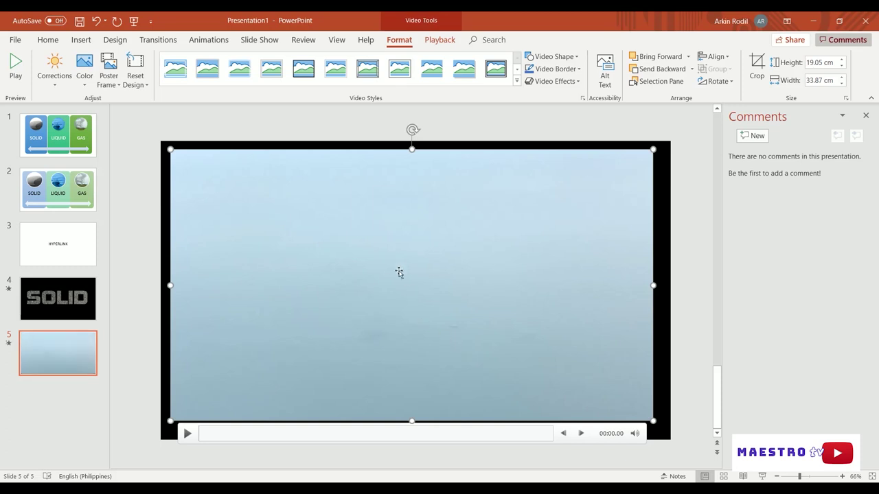
- Preview the liquid video, then resize it to fill the slide
right_click(397, 252)
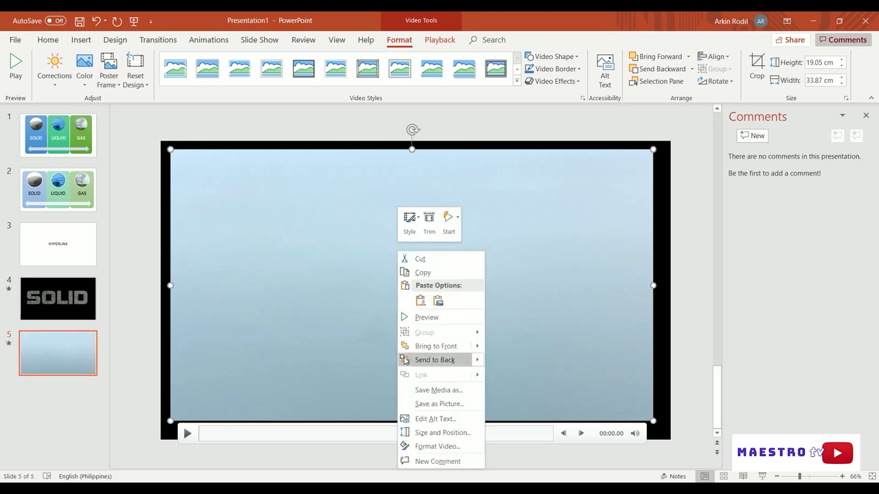
left_click(321, 258)
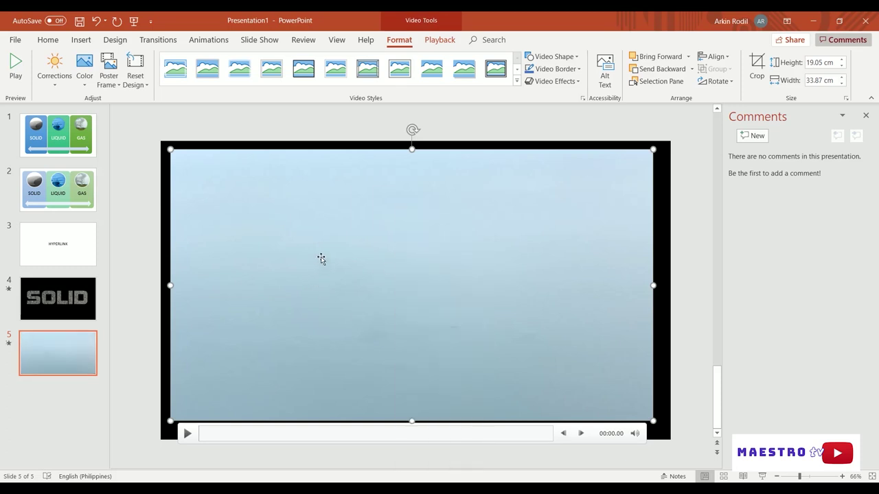
left_click_drag(194, 434, 479, 451)
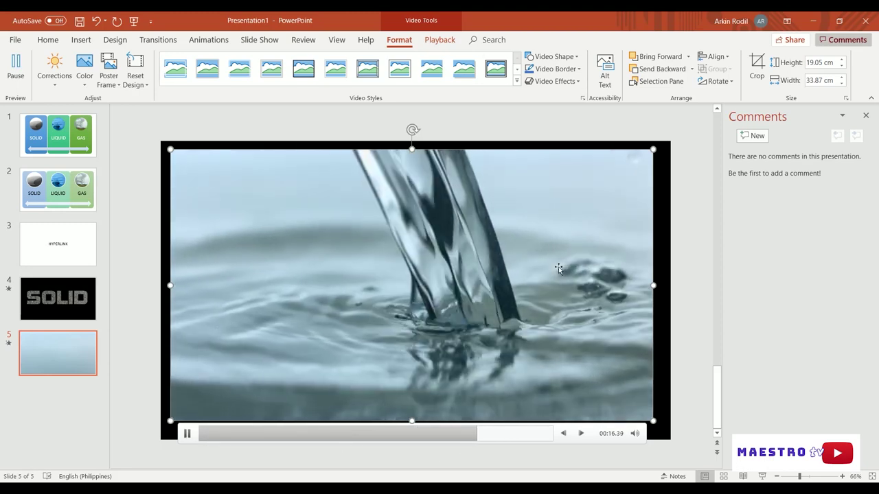
key("alt+p")
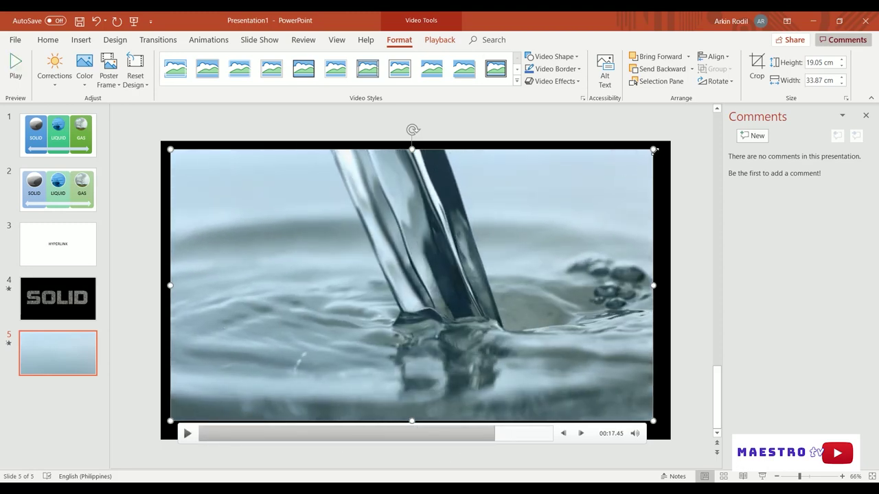
key("ctrl+z")
key("ctrl+z")
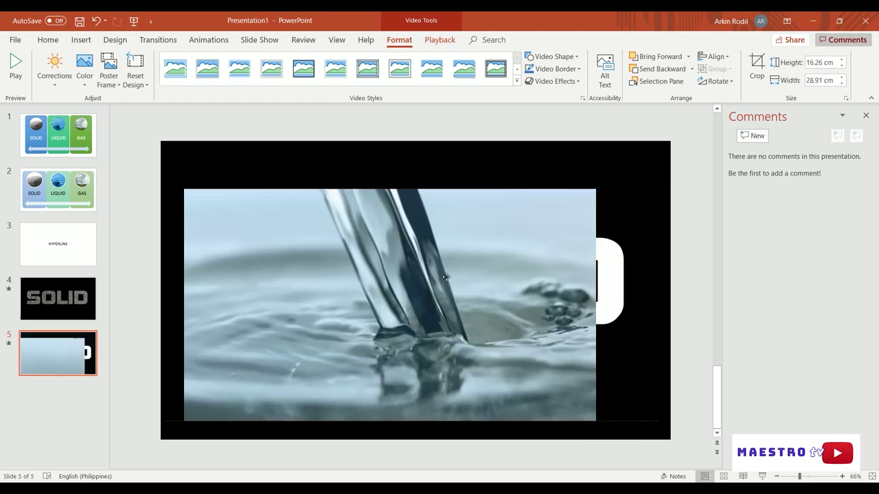
left_click(437, 276)
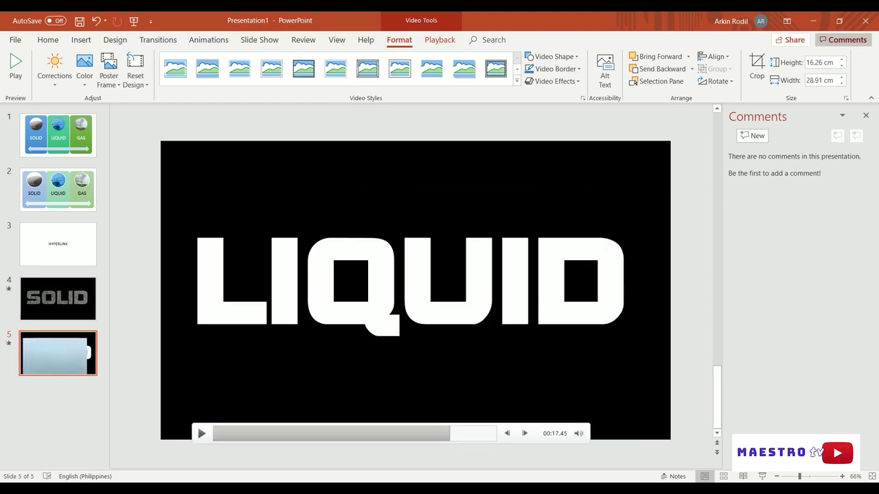
left_click_drag(631, 304, 648, 305)
left_click_drag(594, 298, 594, 306)
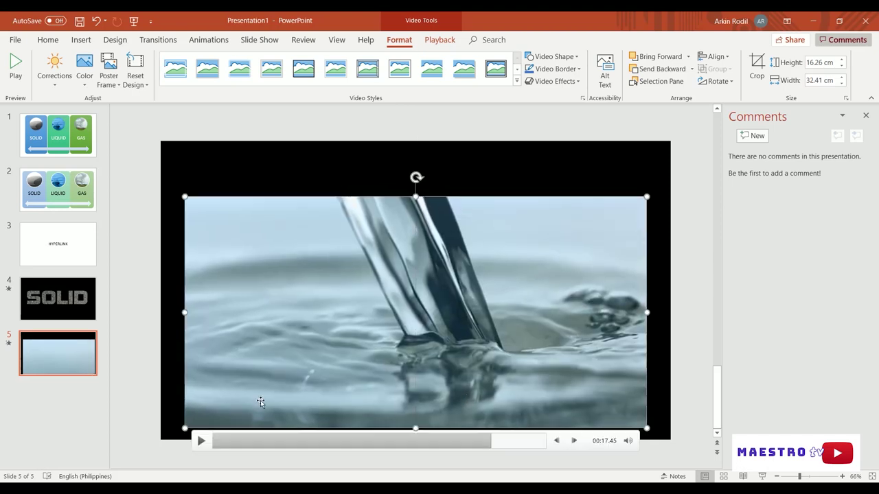
- Send the video behind the LIQUID cut-out and set it to start automatically
right_click(418, 238)
left_click(433, 346)
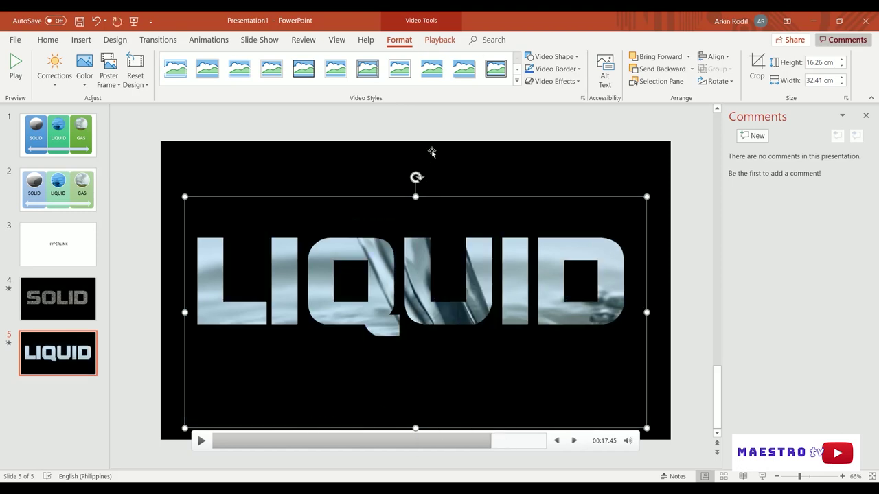
left_click(432, 41)
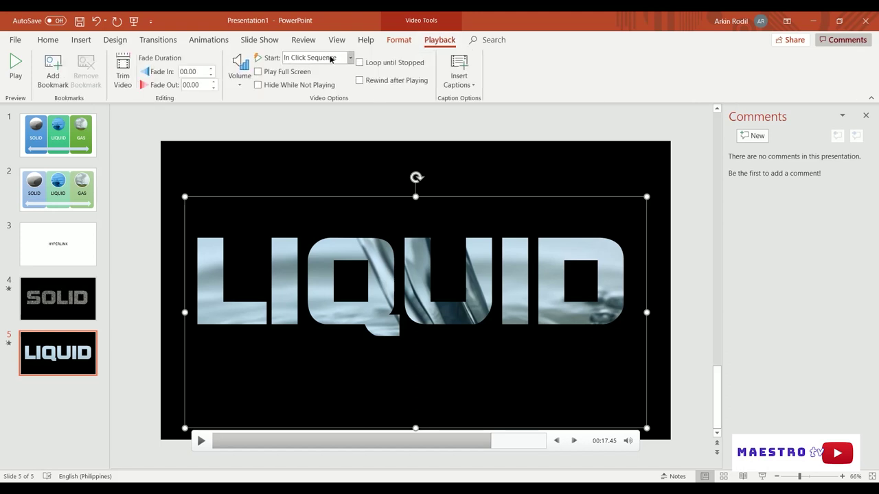
left_click(337, 58)
left_click(309, 76)
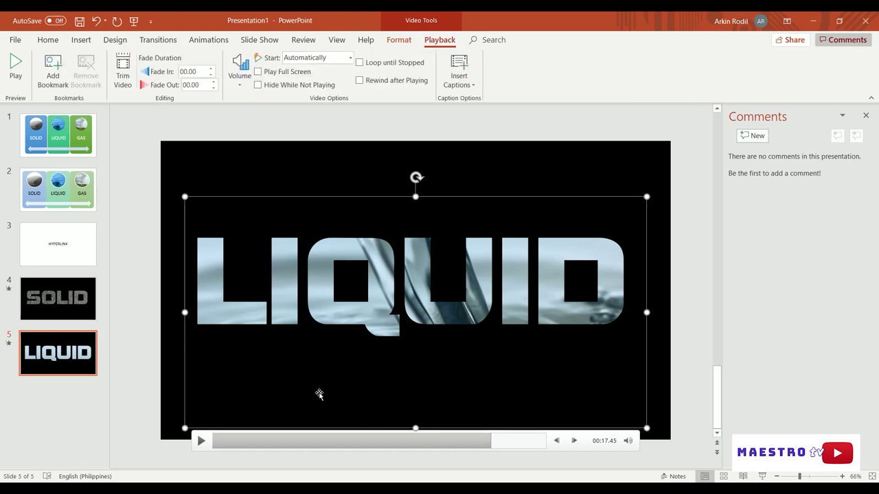
left_click(66, 392)
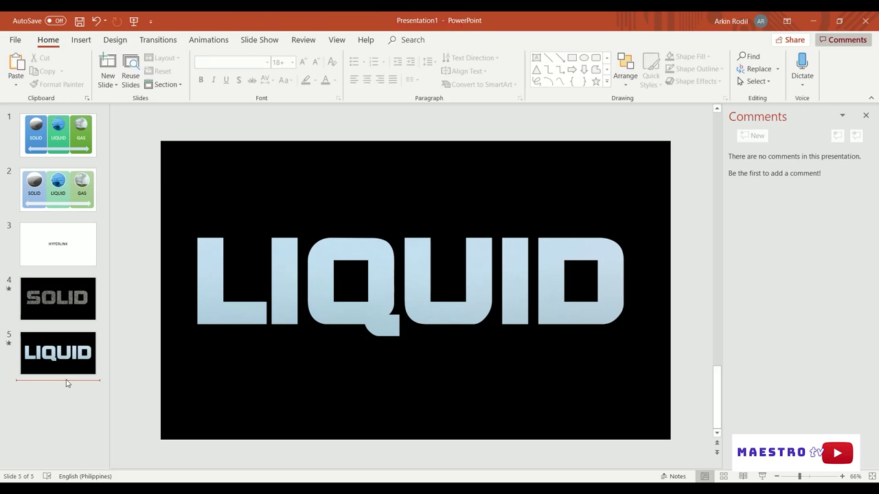
- Add slide 6 with a text box reading GAS
key("Return")
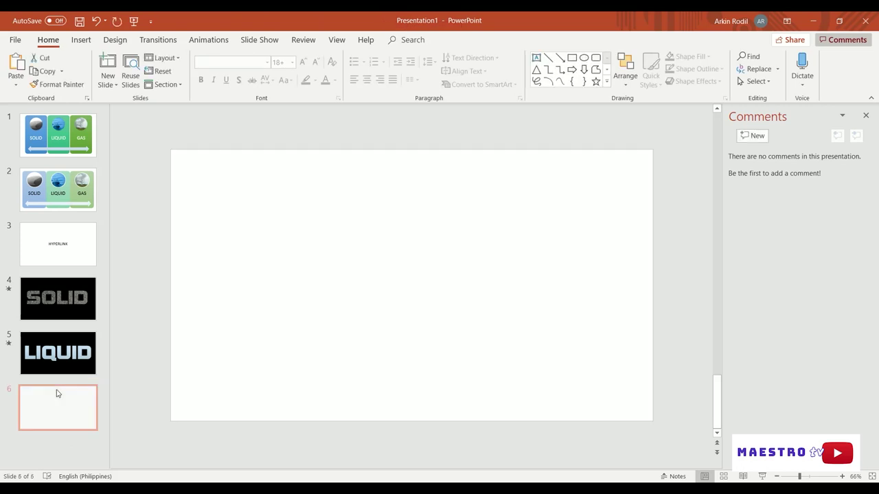
left_click(107, 87)
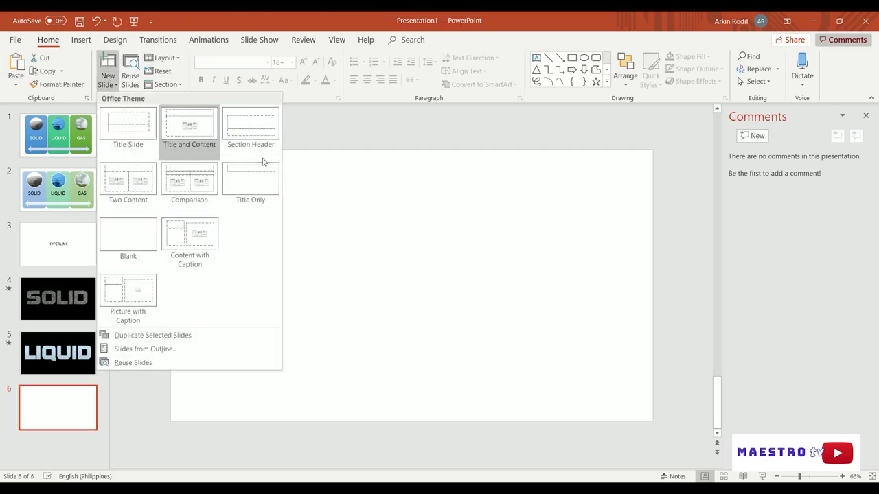
left_click(379, 279)
left_click(80, 40)
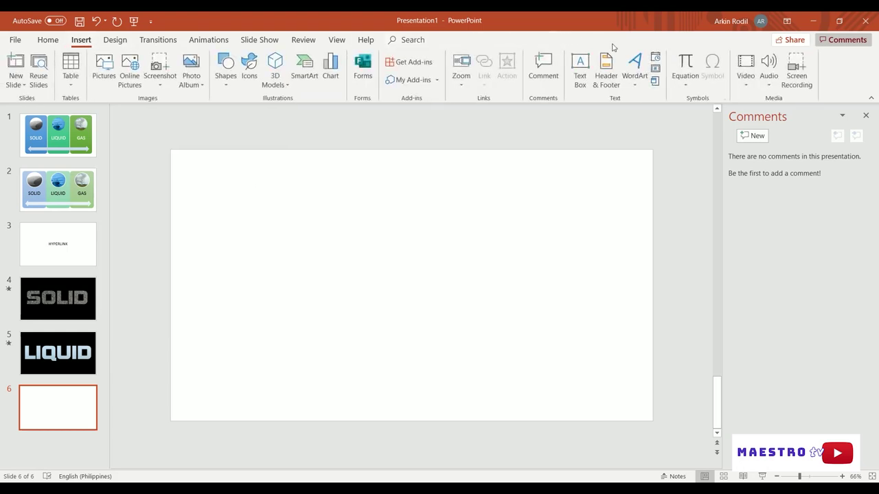
left_click(580, 69)
left_click_drag(189, 182, 628, 382)
type("GAS")
- Make GAS 239 pt in B790-Deco, centre-aligned, with the box moved toward the middle
key("ctrl+a")
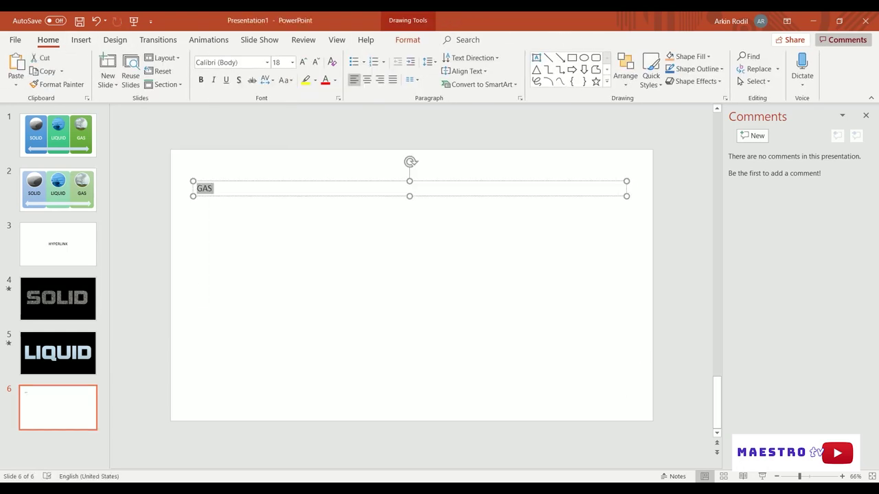
key("ctrl+shift+greater")
key("ctrl+shift+greater")
key("ctrl+shift+greater")
key("ctrl+shift+greater")
key("ctrl+shift+greater")
key("ctrl+shift+greater")
key("ctrl+shift+greater")
key("ctrl+shift+greater")
key("ctrl+shift+greater")
key("ctrl+shift+greater")
key("ctrl+shift+greater")
key("ctrl+shift+greater")
key("ctrl+shift+greater")
key("ctrl+shift+greater")
key("ctrl+shift+greater")
key("ctrl+shift+greater")
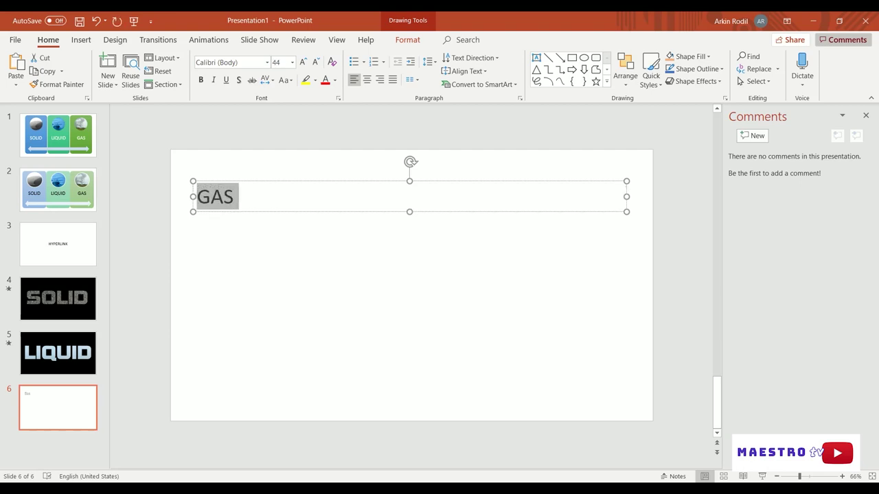
key("ctrl+shift+greater")
key("ctrl+shift+greater")
key("ctrl+shift+greater")
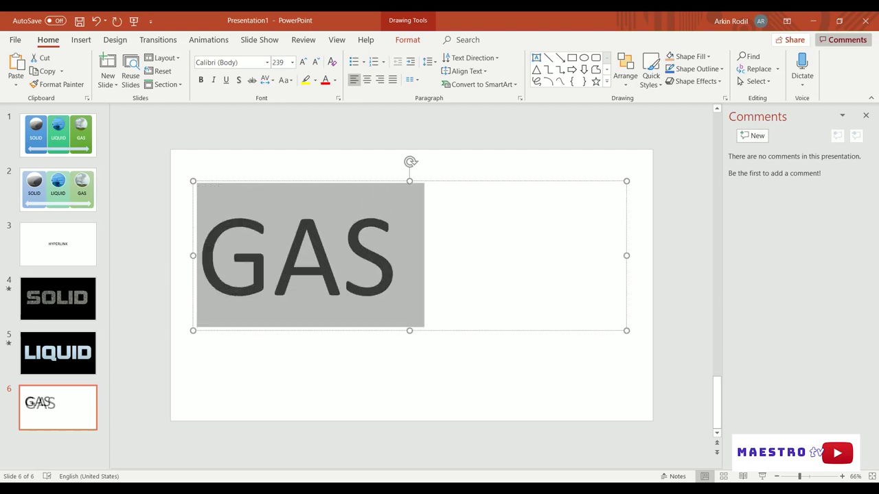
left_click(266, 62)
left_click(232, 90)
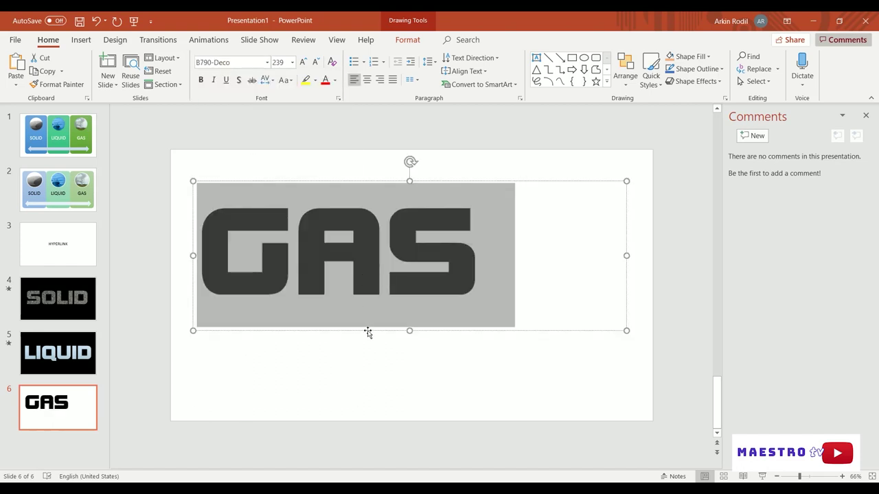
left_click_drag(385, 348, 362, 357)
left_click(416, 270)
key("ctrl+e")
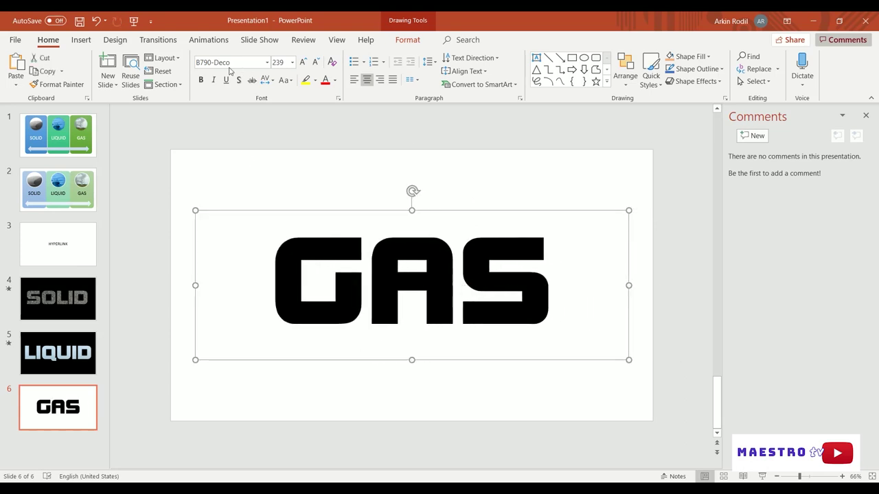
- Draw a rectangle covering the whole of slide 6
left_click(82, 39)
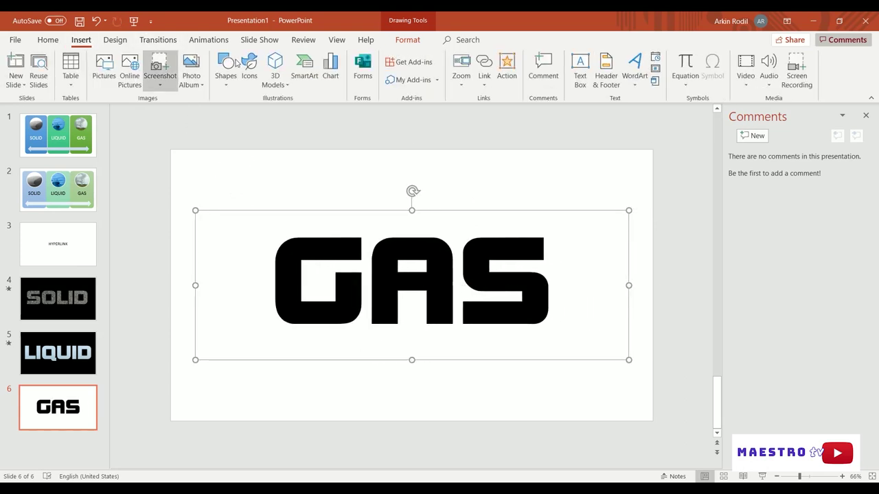
left_click(266, 182)
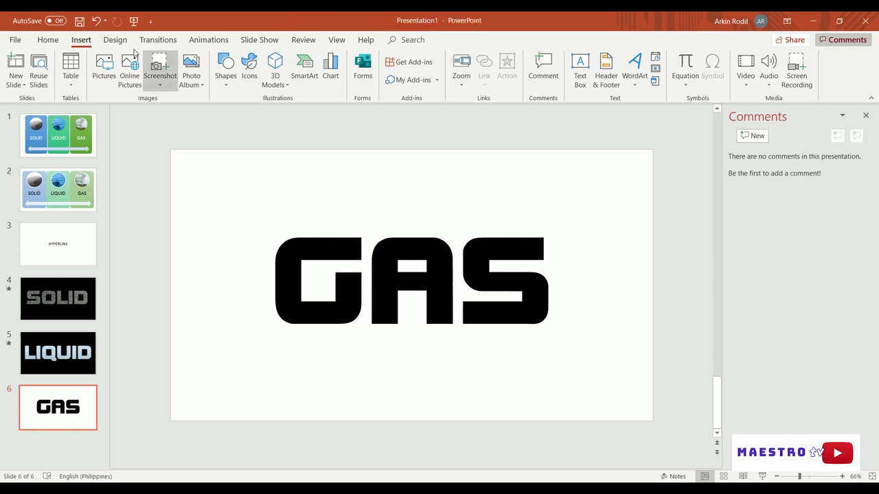
left_click(226, 69)
left_click(222, 171)
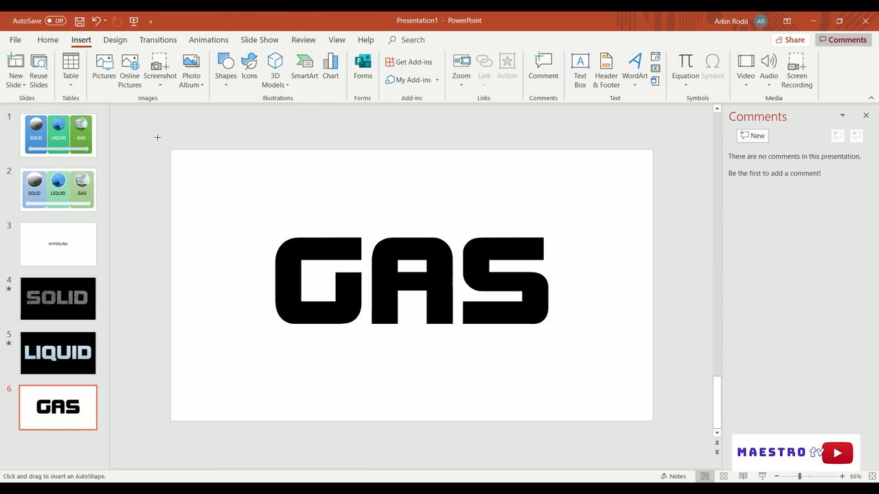
mouse_move(153, 134)
left_mouse_down()
mouse_move(155, 248)
mouse_move(602, 457)
mouse_move(683, 450)
left_mouse_up()
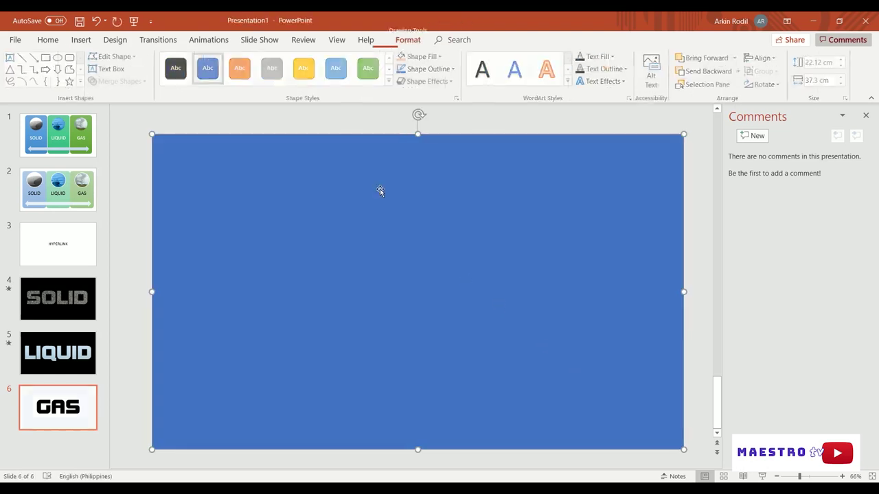
- Send the rectangle behind GAS and combine them to cut out the letters
right_click(374, 183)
left_click(415, 308)
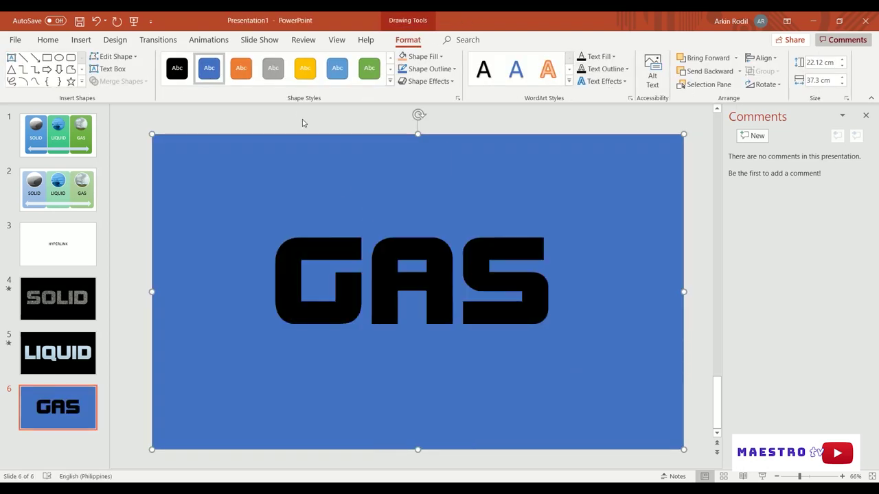
key("ctrl+a")
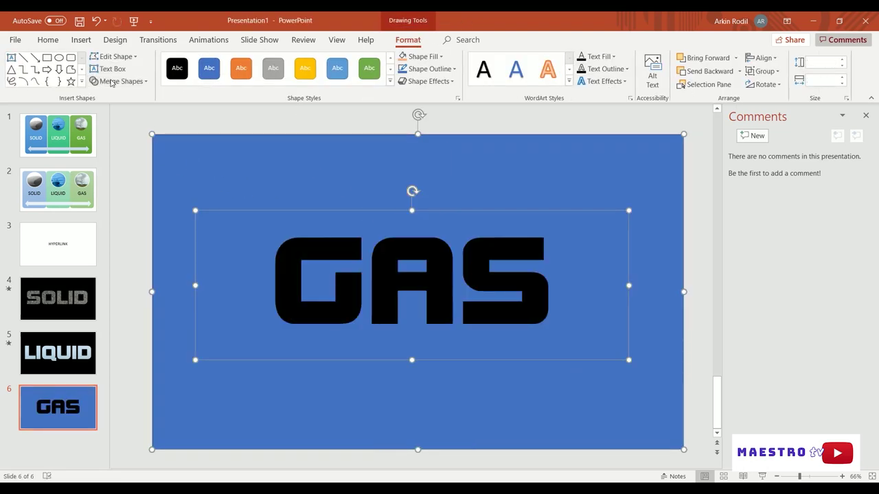
left_click(118, 81)
left_click(119, 107)
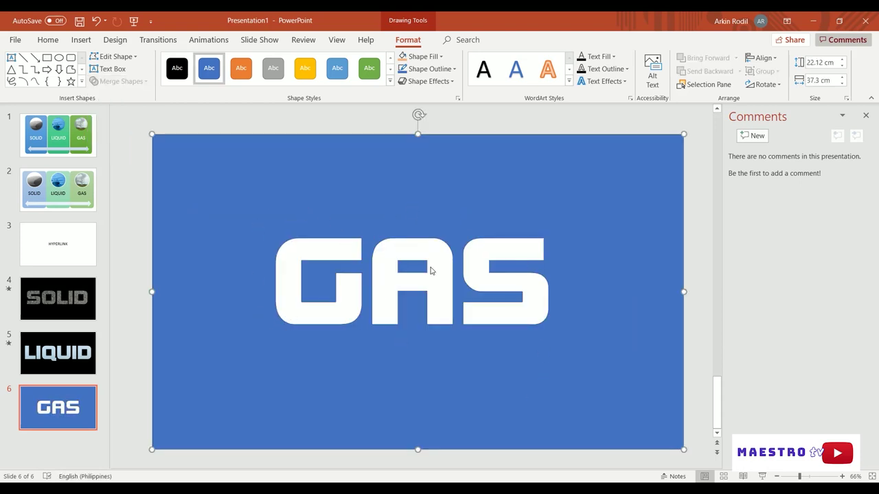
- Insert the second video file from this PC onto slide 6
left_click(80, 40)
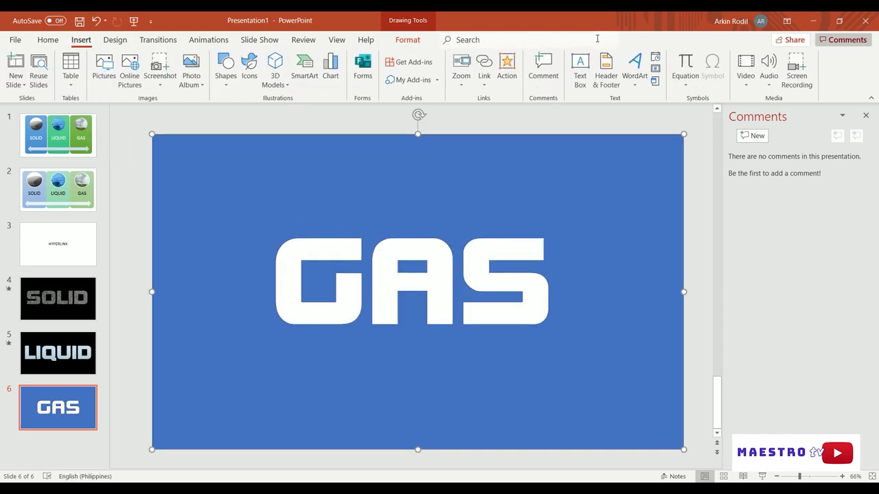
left_click(746, 70)
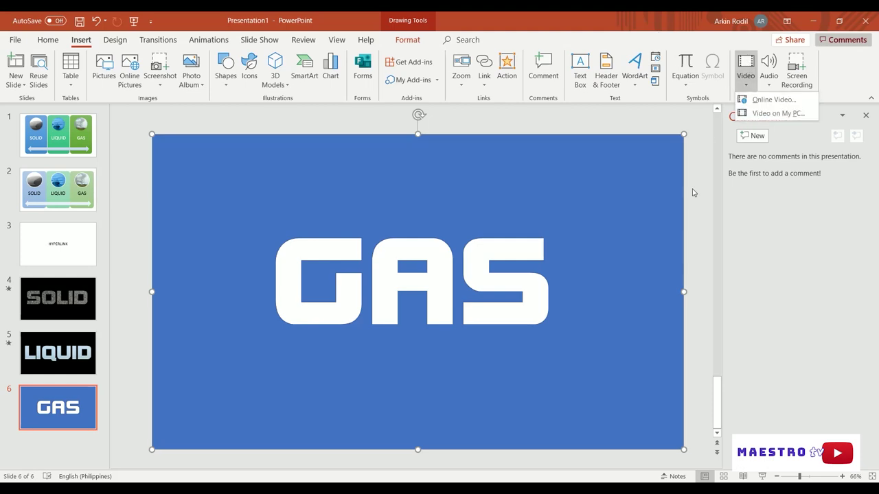
left_click(758, 118)
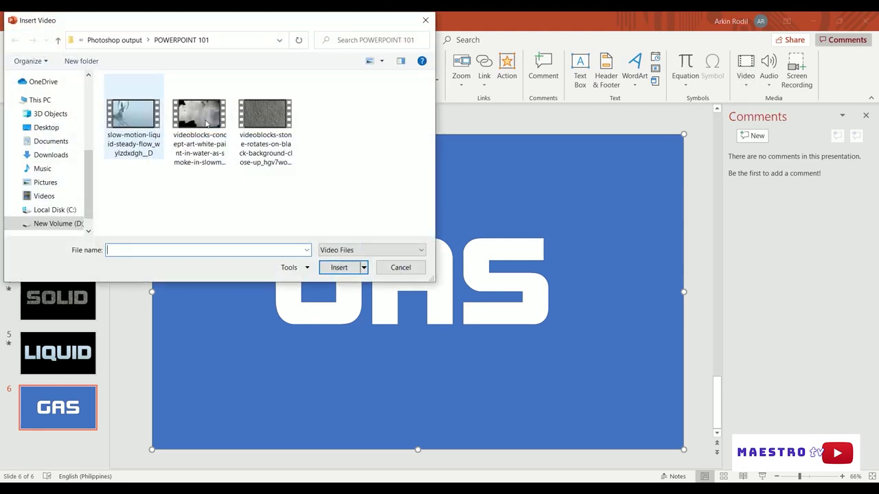
double_click(204, 123)
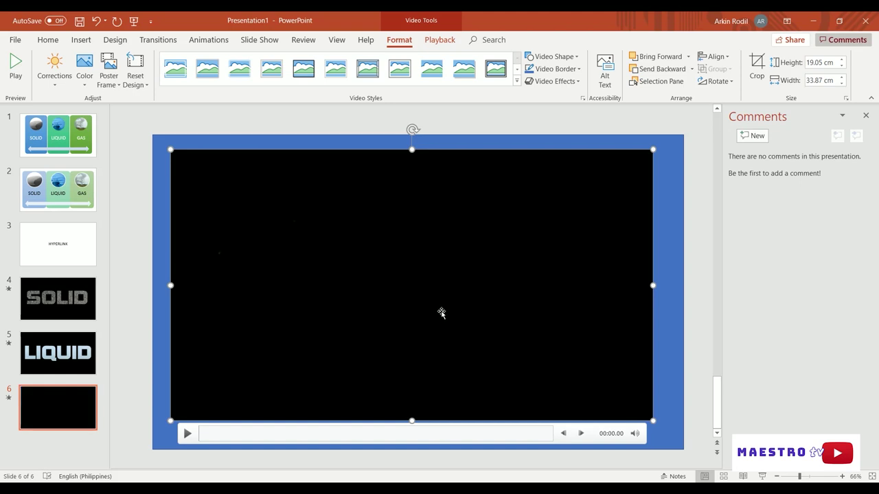
- Send the video behind the GAS shape, set it to start automatically, and check it
right_click(441, 312)
left_click(438, 367)
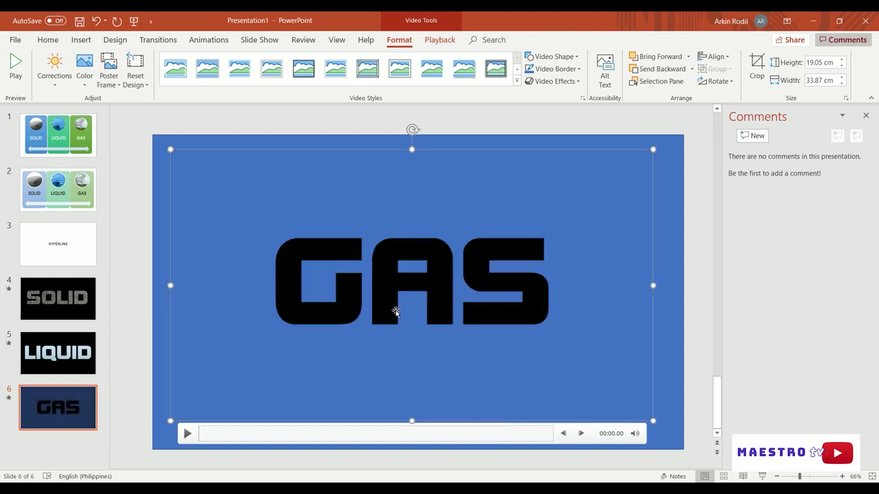
left_click(440, 40)
left_click(306, 58)
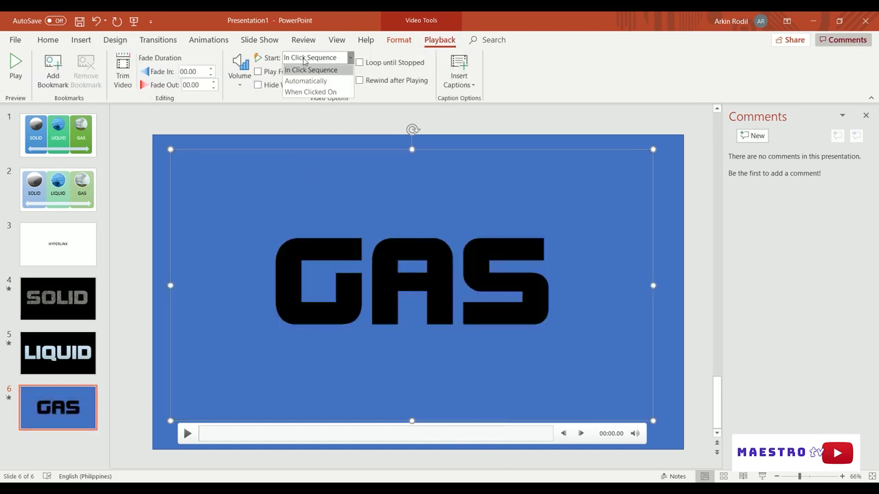
left_click(296, 82)
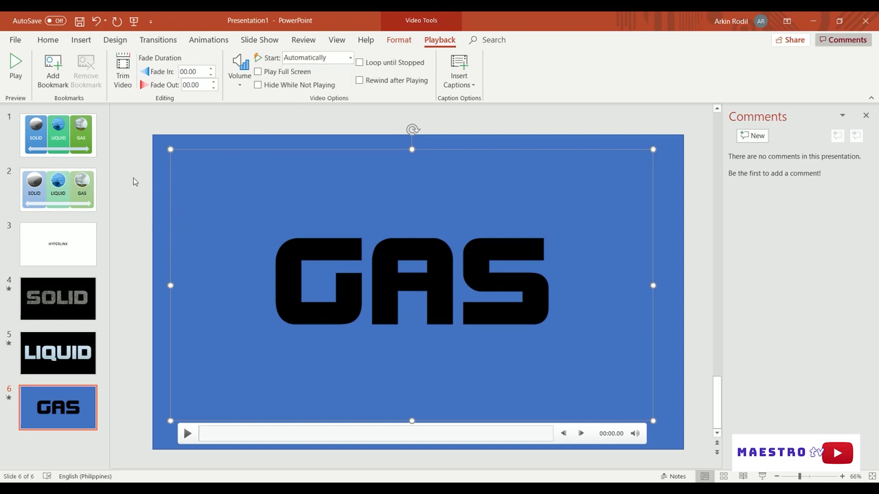
left_click(134, 181)
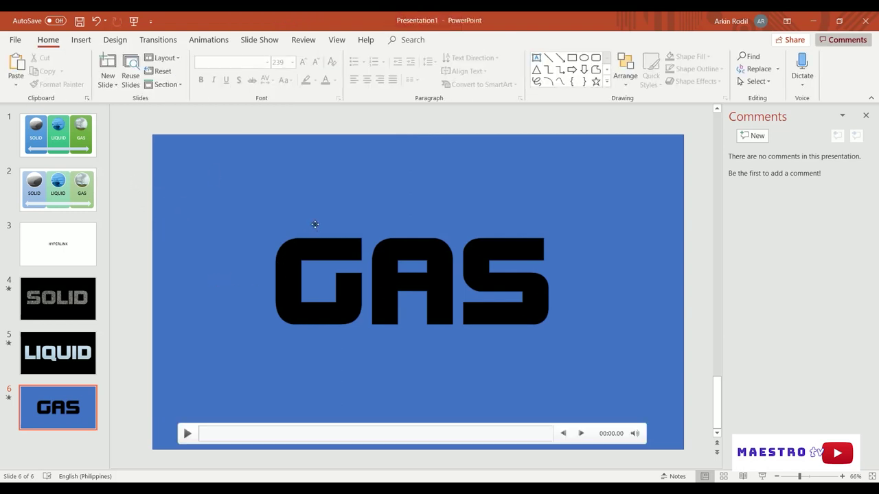
left_click(313, 299)
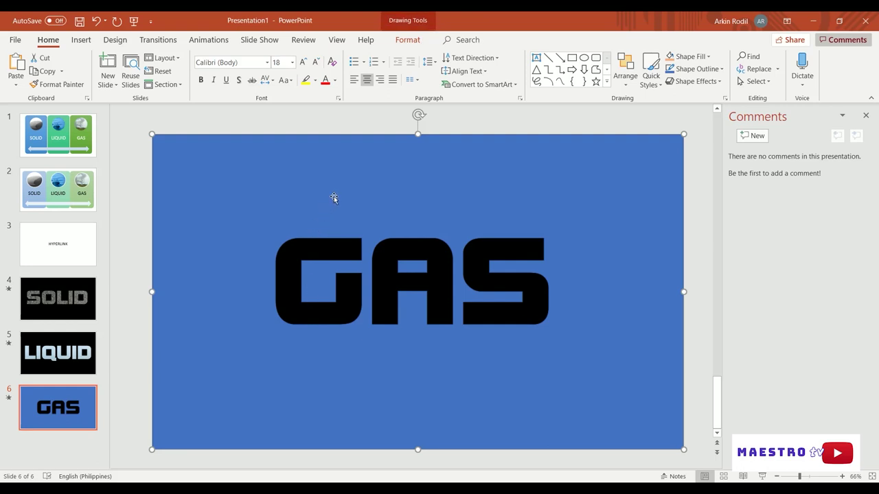
left_click_drag(335, 195, 309, 192)
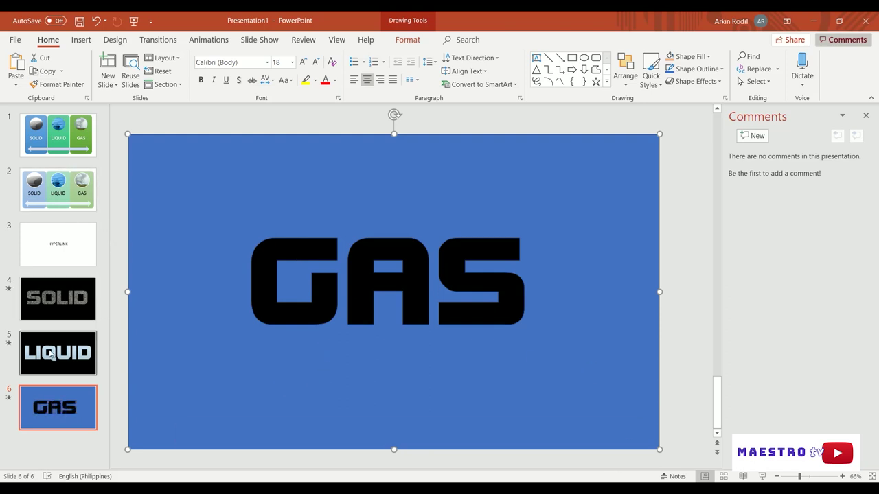
- Link slide 2's LIQUID water picture to slide 5
left_click(58, 190)
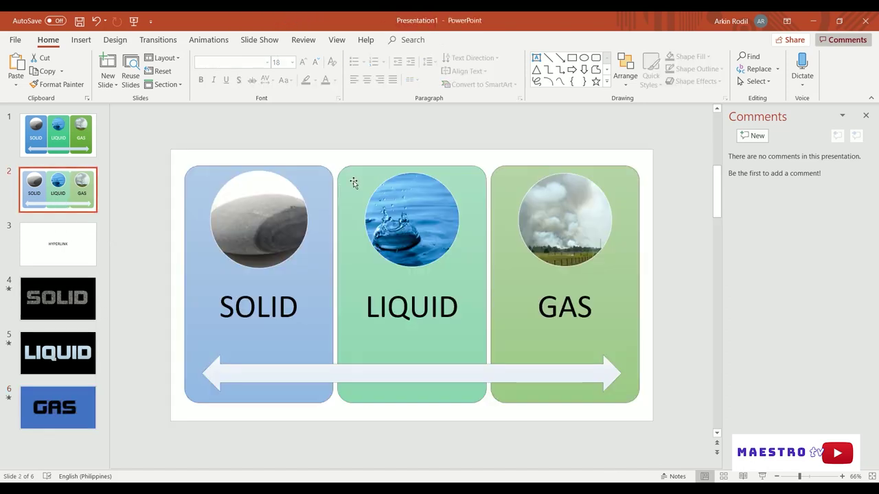
left_click(412, 210)
right_click(411, 209)
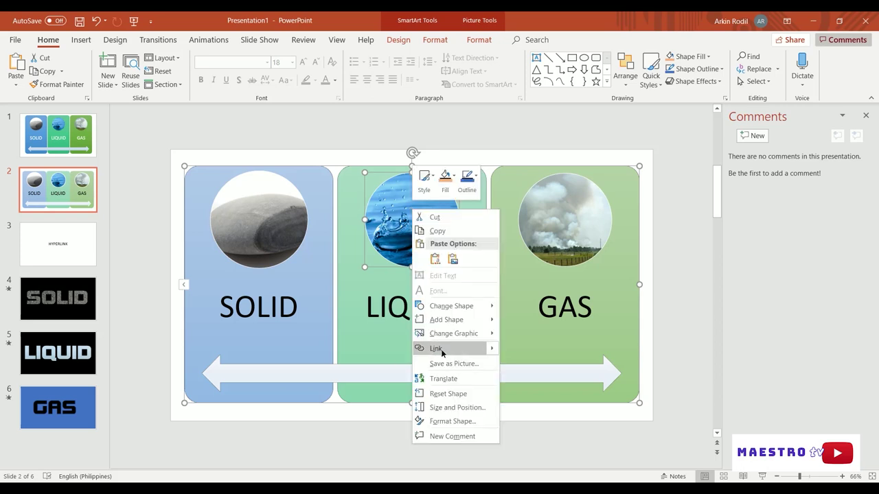
left_click(411, 360)
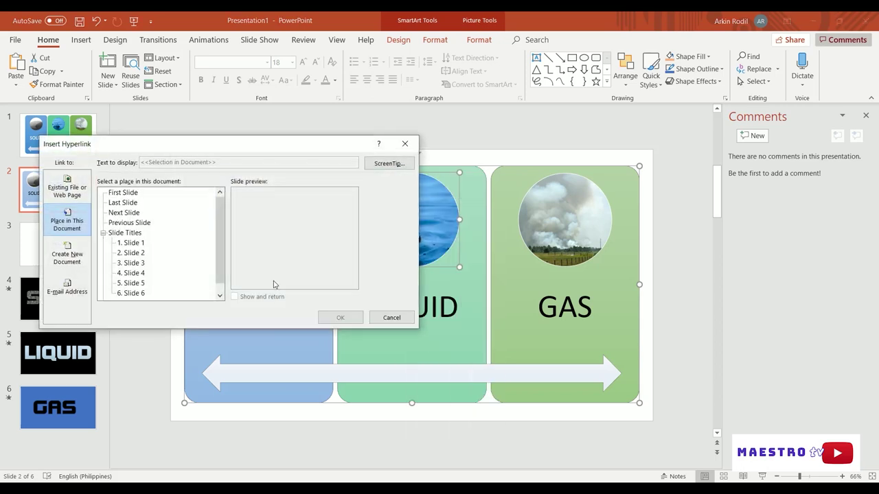
left_click(134, 274)
left_click(134, 283)
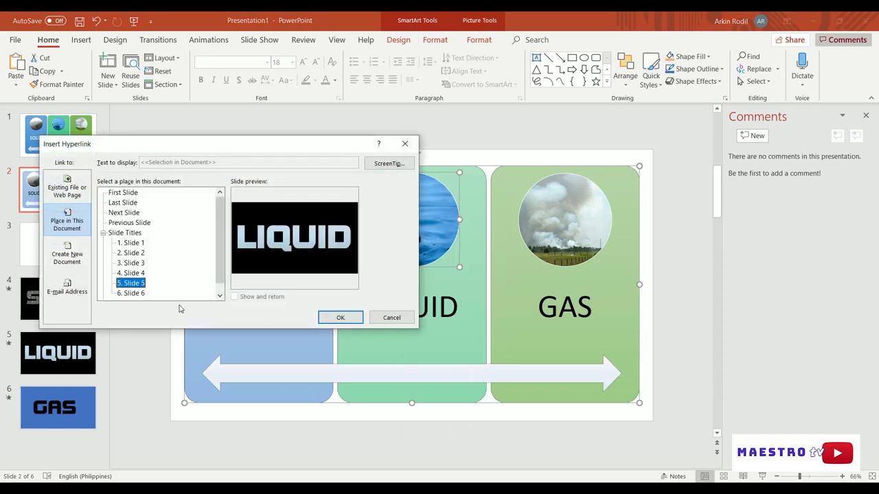
left_click(340, 318)
- Link slide 2's GAS picture to slide 6
left_click(69, 404)
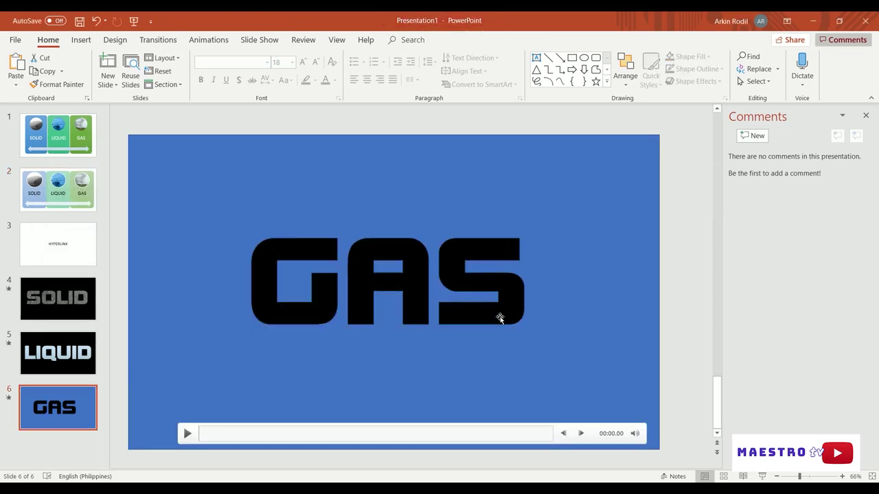
left_click(36, 205)
right_click(567, 256)
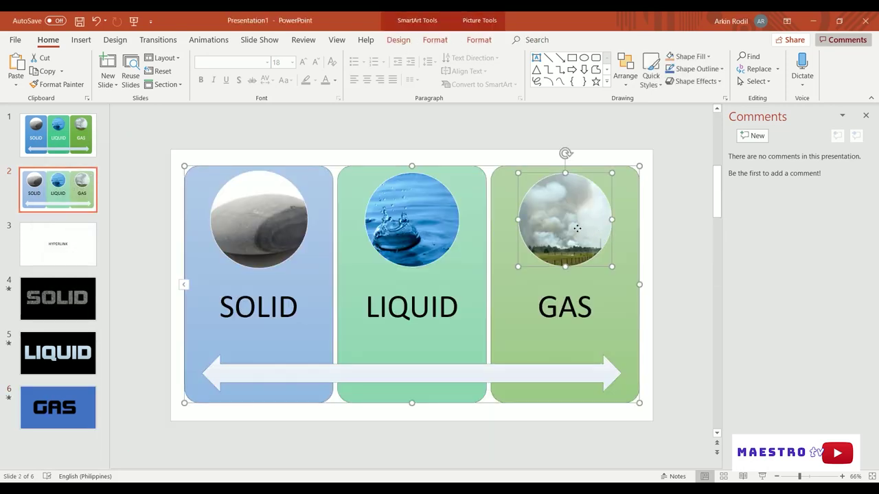
left_click(598, 368)
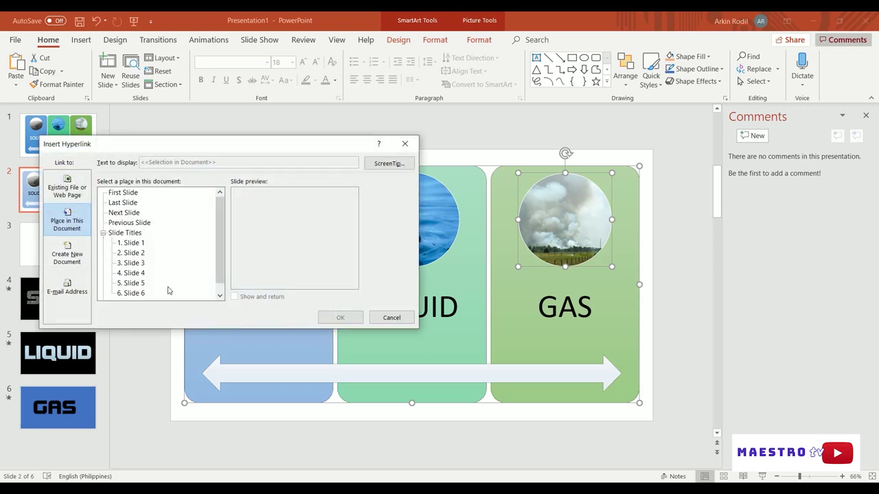
left_click(142, 294)
left_click(341, 318)
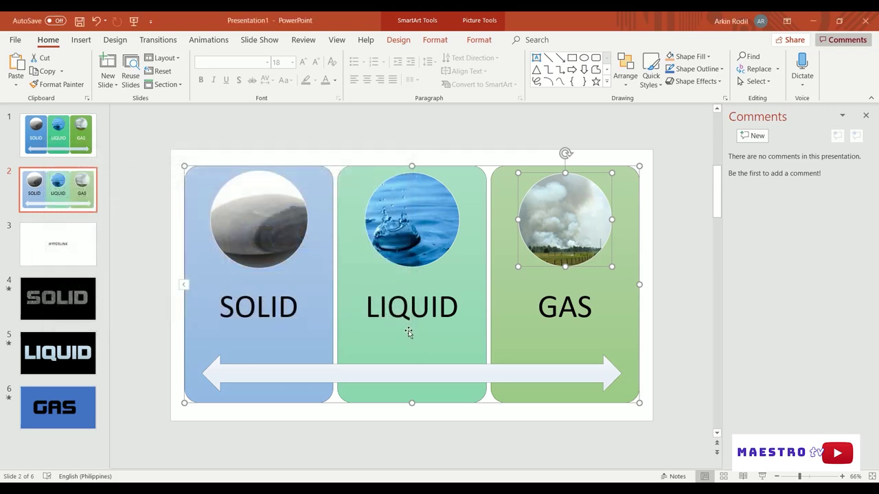
- Hide slide 1 from the slide show
left_click(79, 142)
right_click(79, 141)
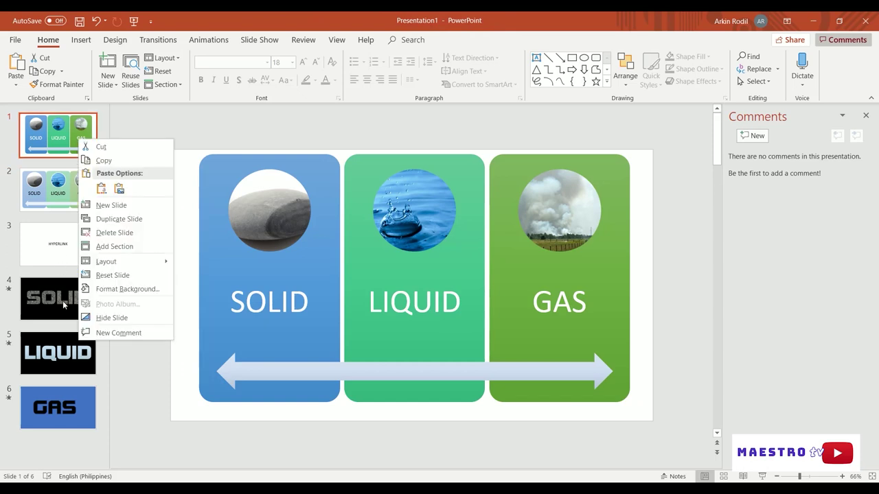
left_click(106, 318)
- Run the show from slide 2, follow the SOLID link, pause the video and exit
left_click(66, 198)
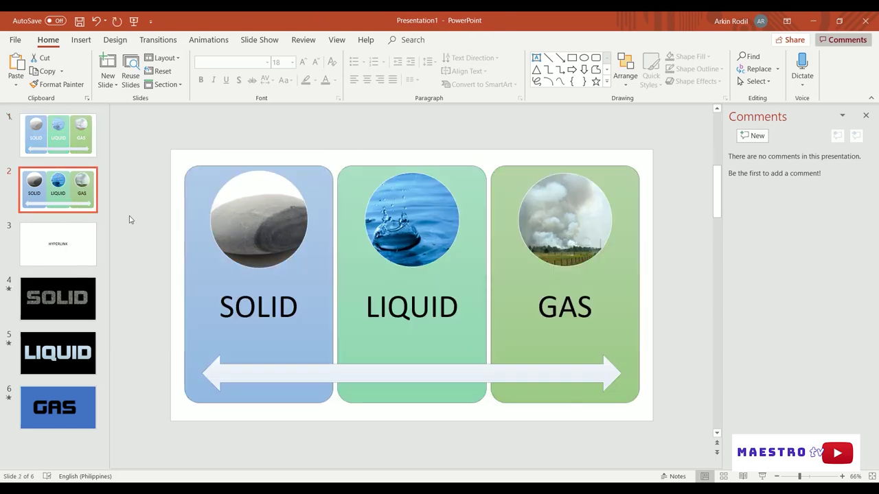
key("F5")
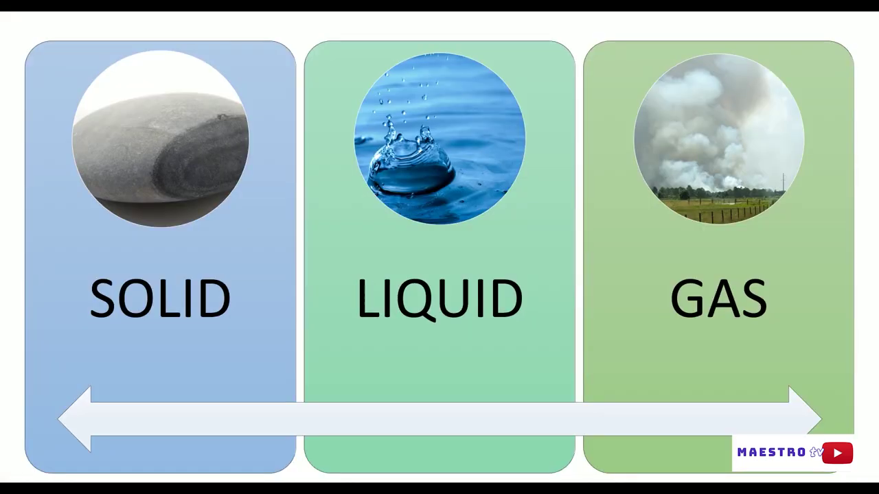
left_click(181, 154)
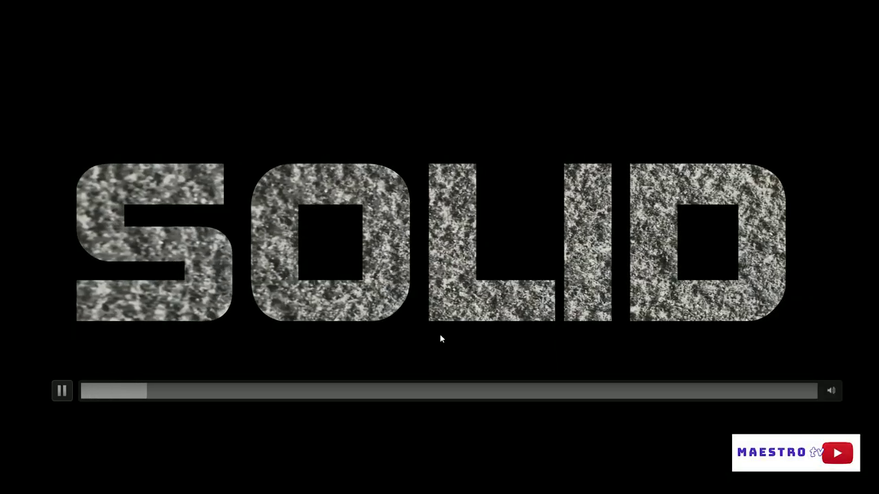
left_click(352, 327)
key("Escape")
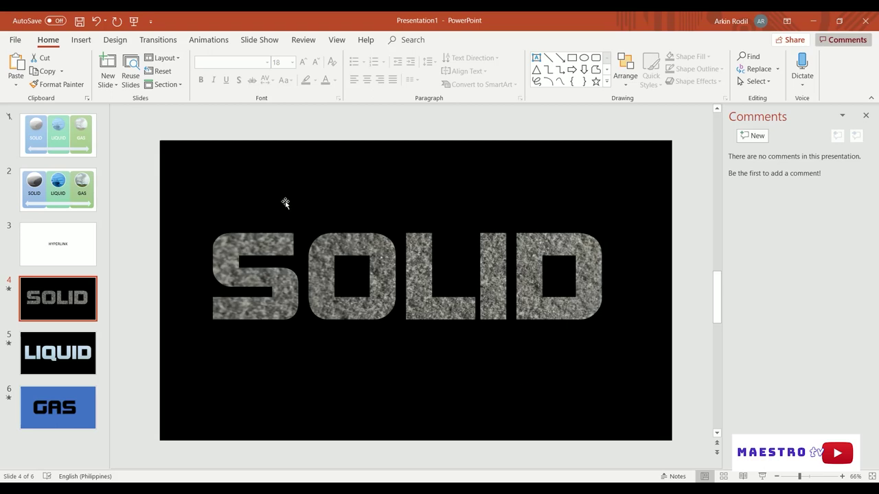
- Draw a small circle at the bottom-left of the SOLID slide
left_click(90, 39)
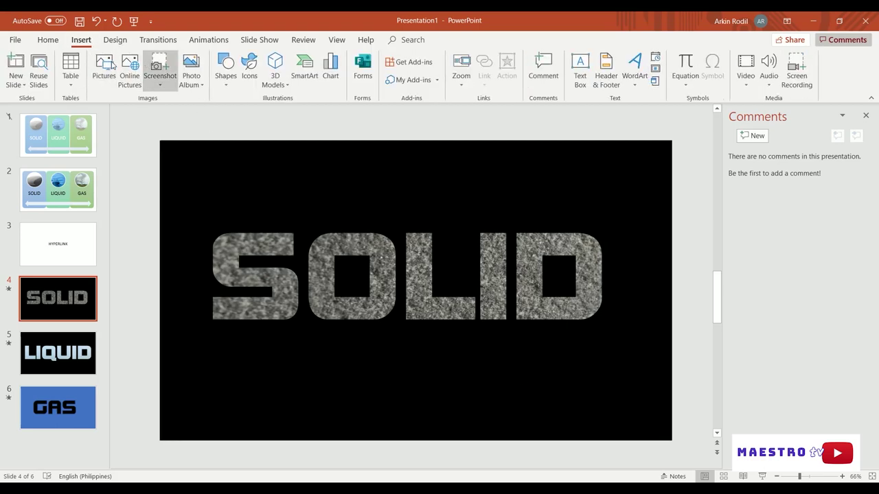
left_click(225, 69)
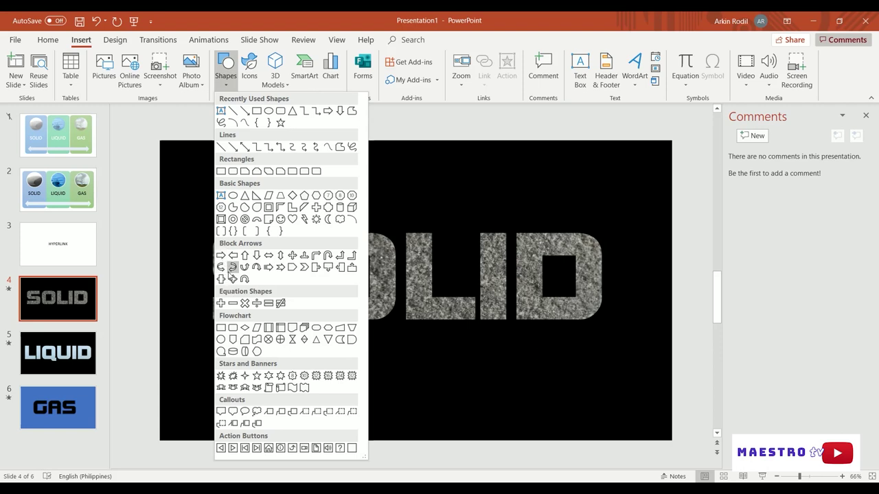
left_click(224, 344)
left_click_drag(184, 400, 211, 434)
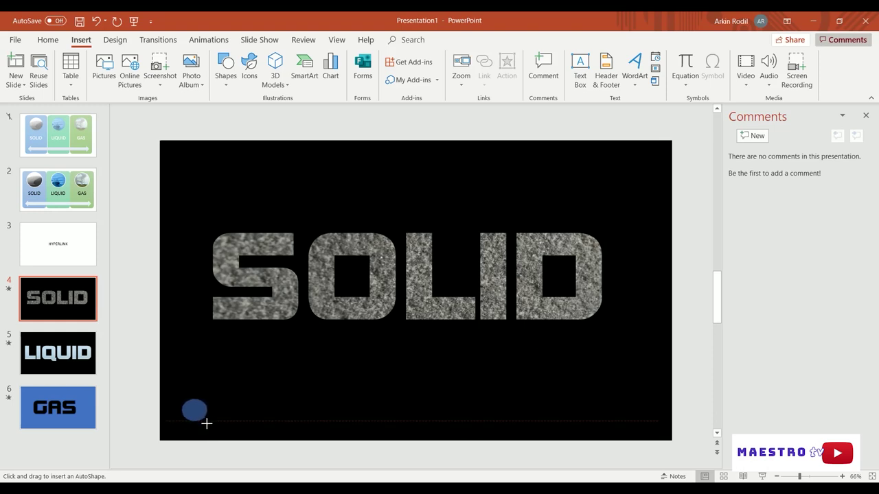
left_click_drag(207, 425, 189, 415)
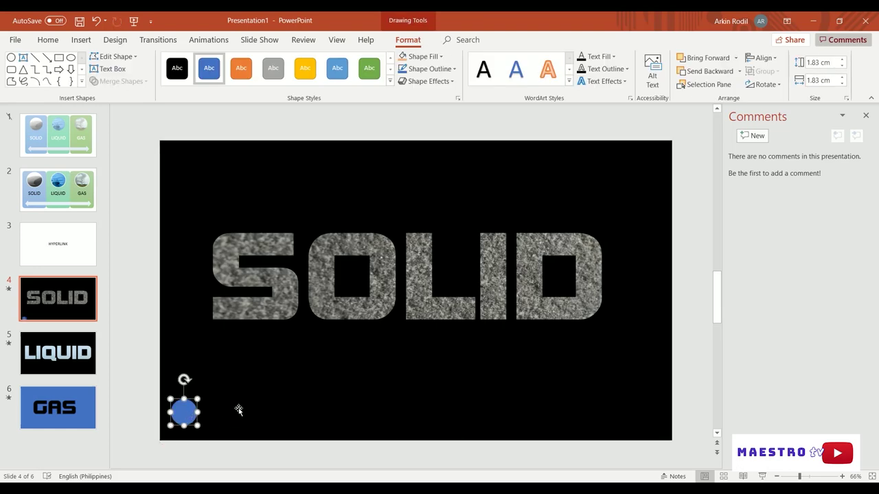
- Link the circle to slide 2 and dismiss the easy linking tip
right_click(181, 412)
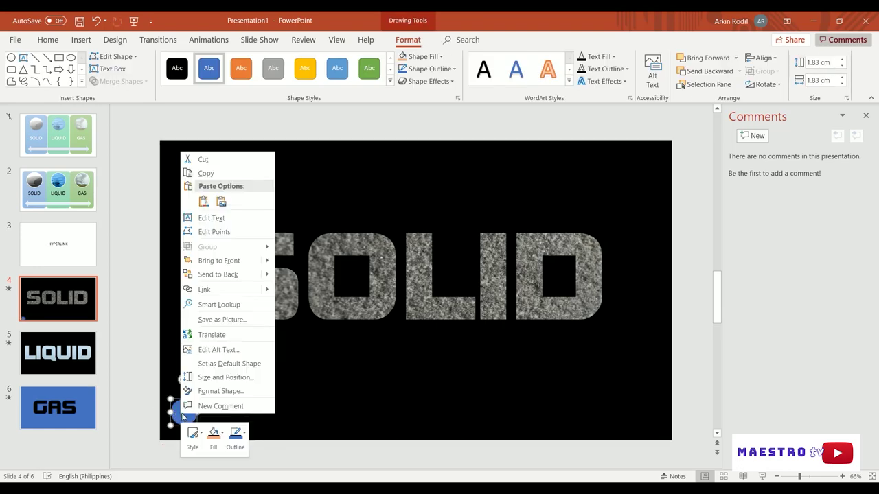
left_click(205, 290)
left_click(142, 253)
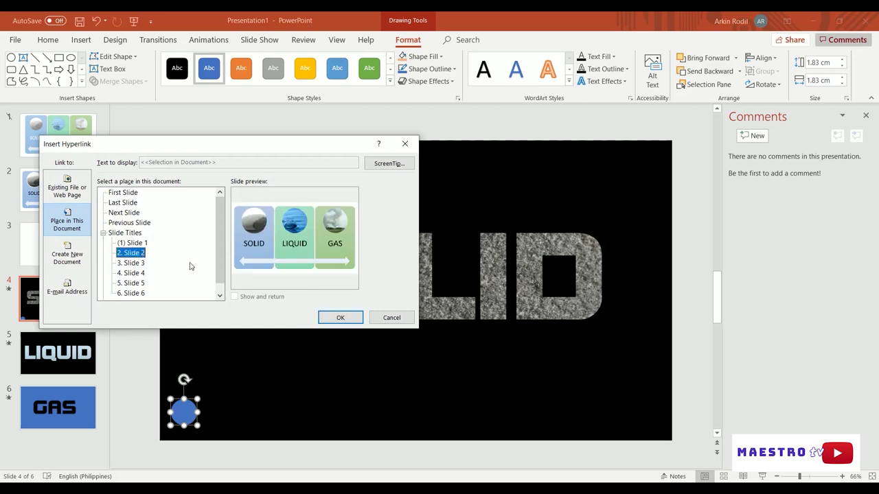
left_click(337, 318)
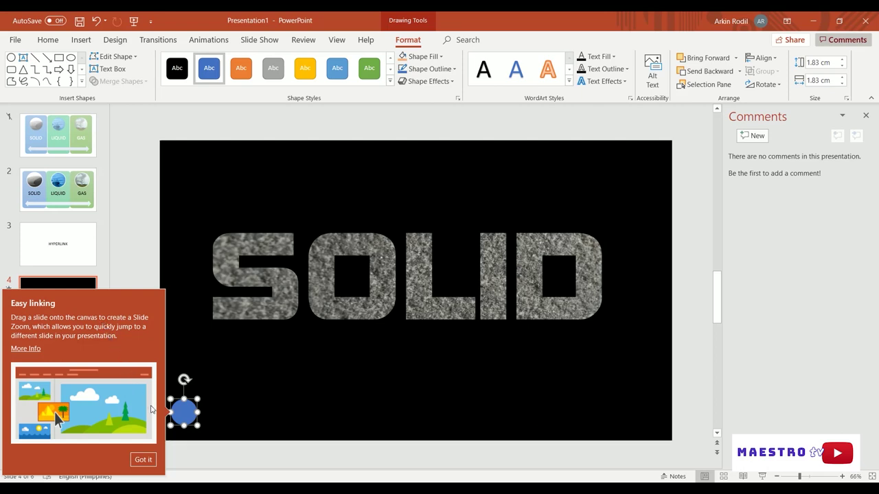
left_click(143, 459)
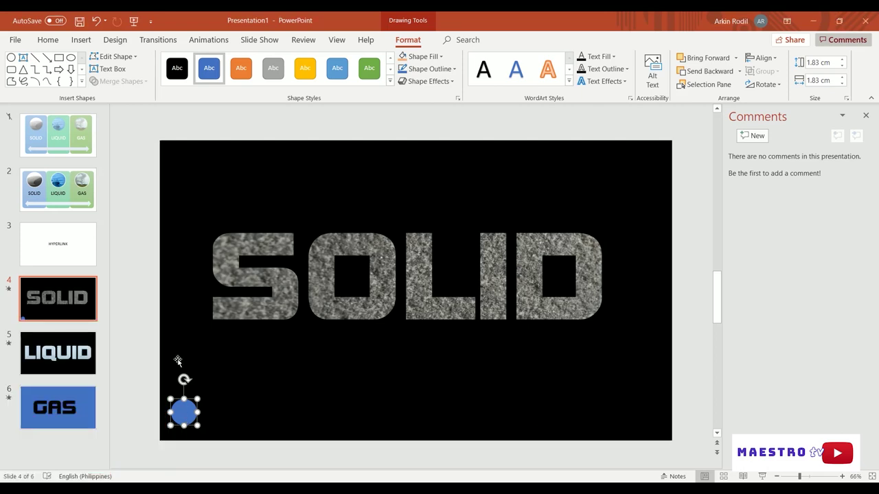
- Paste the return circle onto the LIQUID and GAS slides, then start the slide show
left_click(64, 201)
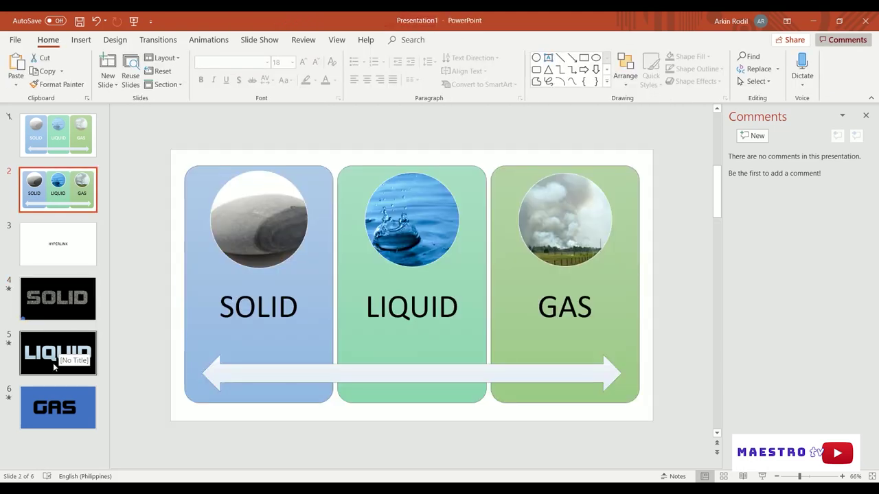
left_click(54, 368)
mouse_move(200, 354)
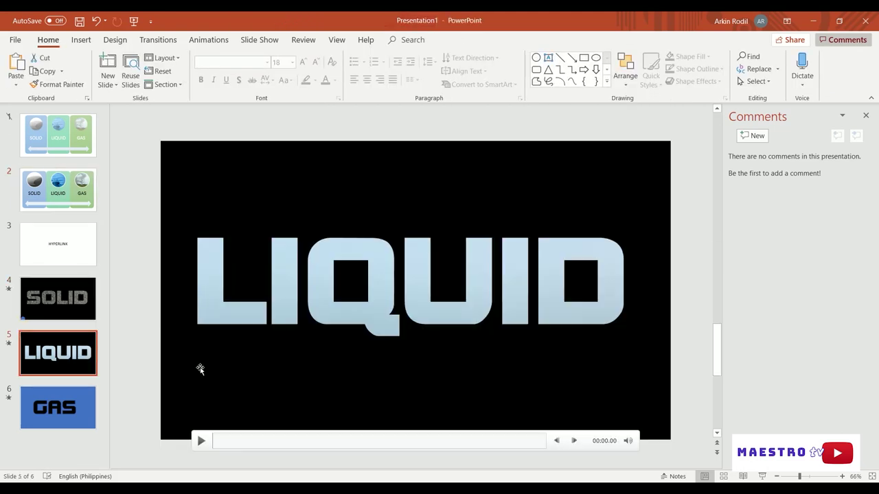
left_click(58, 299)
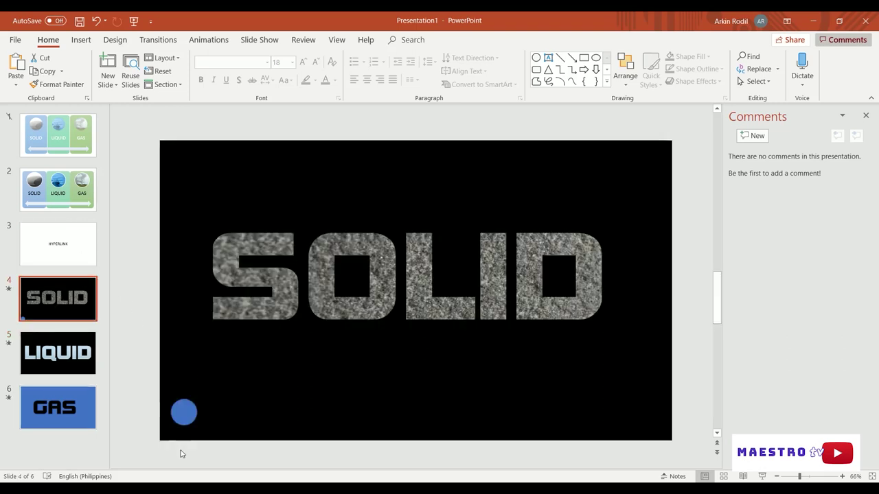
left_click(189, 416)
left_click(74, 356)
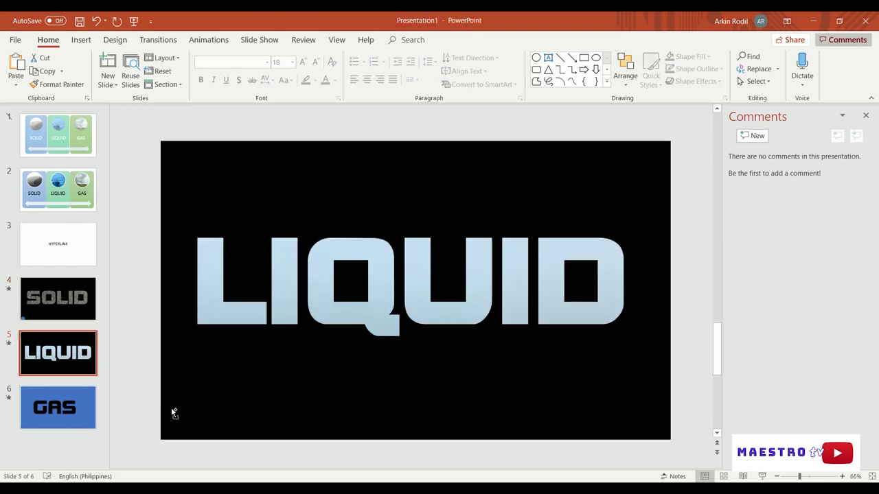
key("ctrl+v")
left_click(95, 410)
key("ctrl+v")
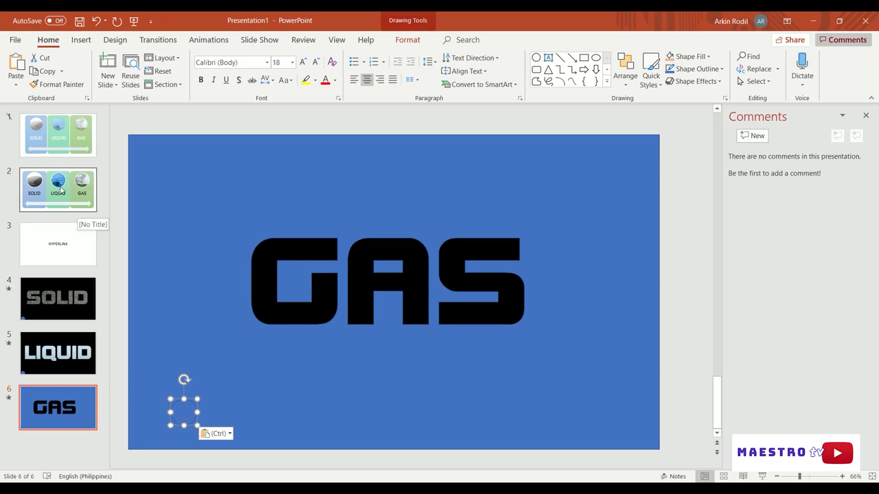
key("F5")
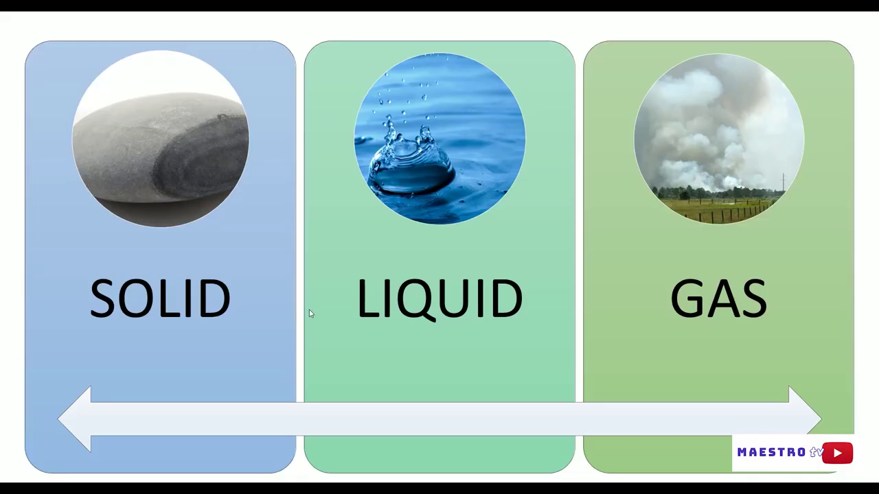
- In the slide show, test the SOLID, LIQUID and GAS picture links and blue return circles, then end the show
left_click(180, 165)
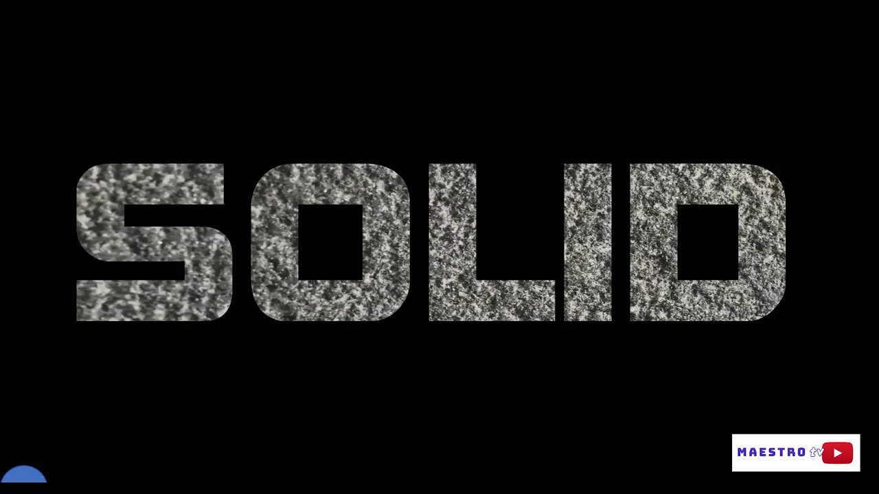
left_click(25, 479)
left_click(437, 157)
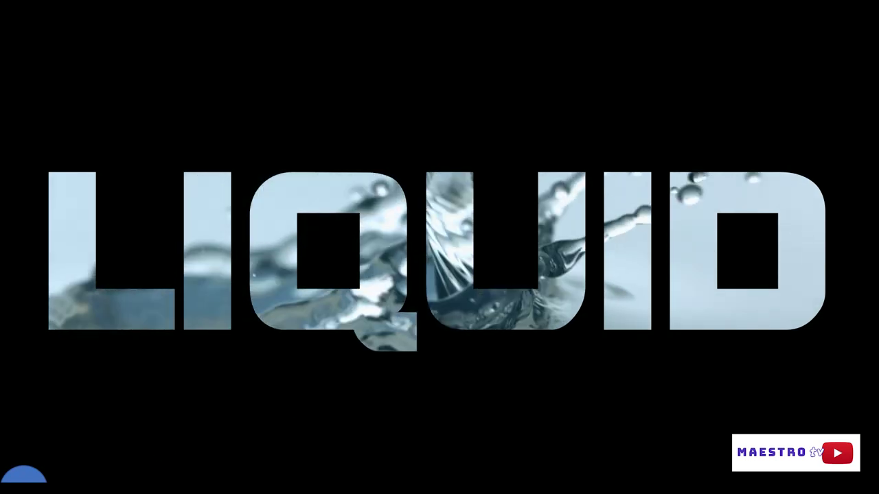
left_click(29, 477)
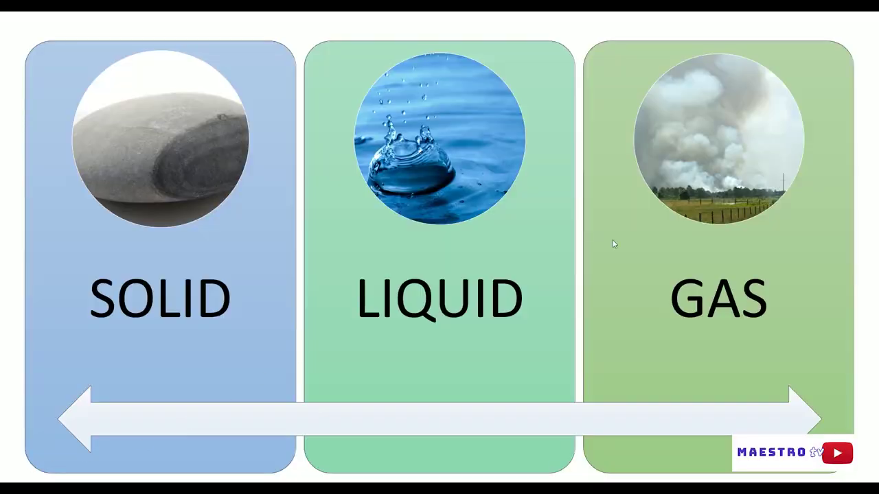
left_click(745, 168)
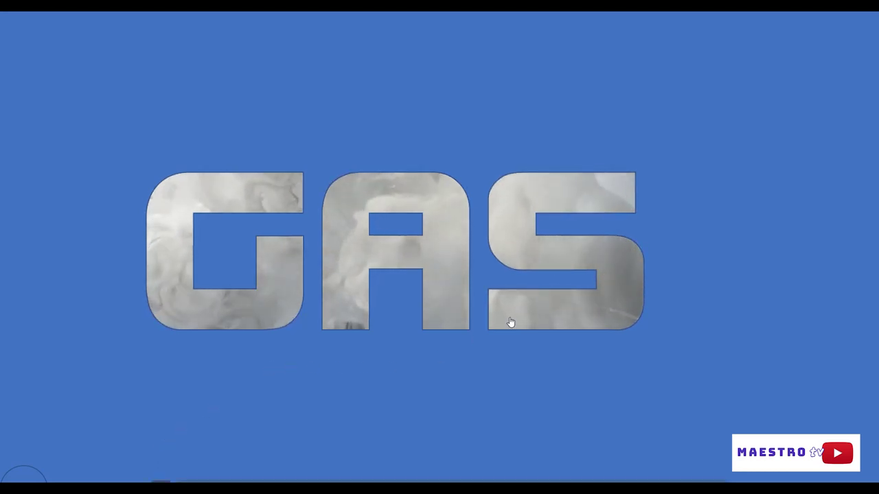
key("Escape")
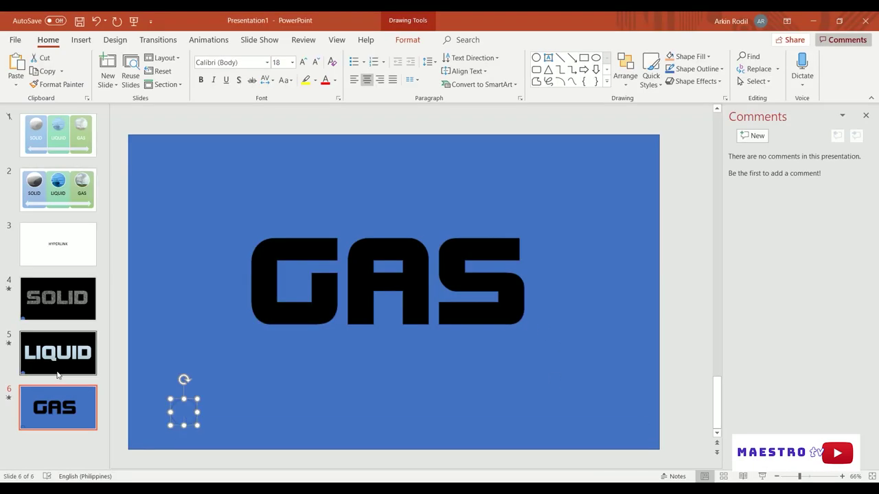
- Add a blank slide 7 after slide 6
left_click(75, 444)
left_click(108, 80)
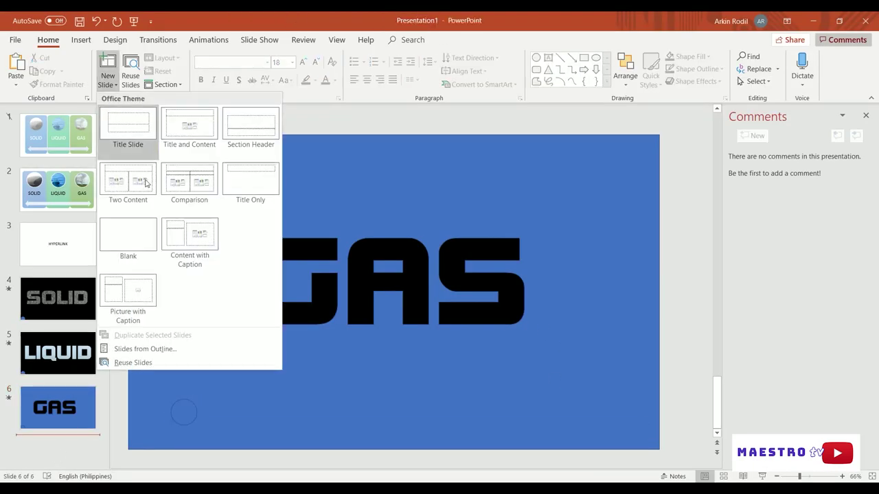
left_click(139, 240)
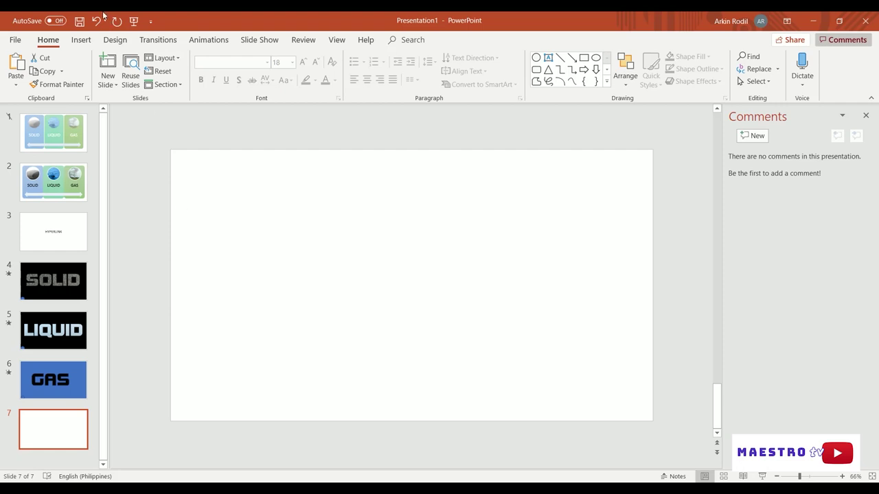
- Insert yellow WordArt reading 'THANKS FOR WATCHING!' on the blank slide
left_click(81, 40)
left_click(634, 69)
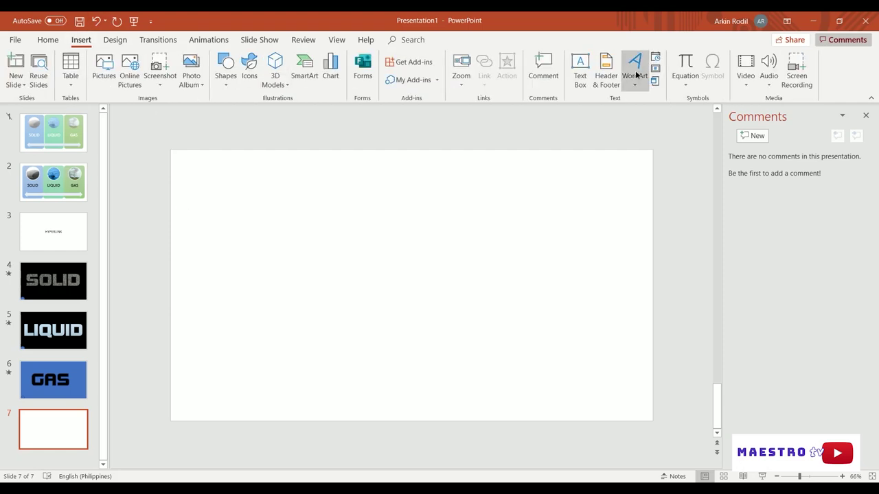
left_click(702, 141)
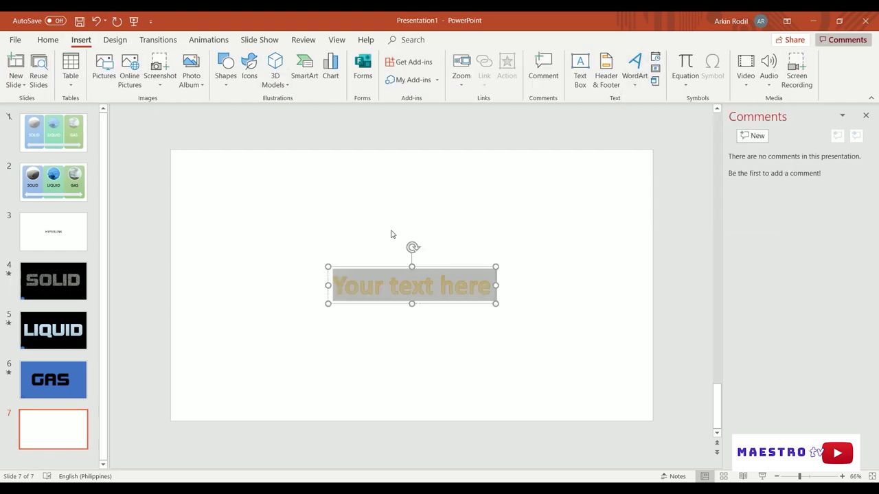
type("TH")
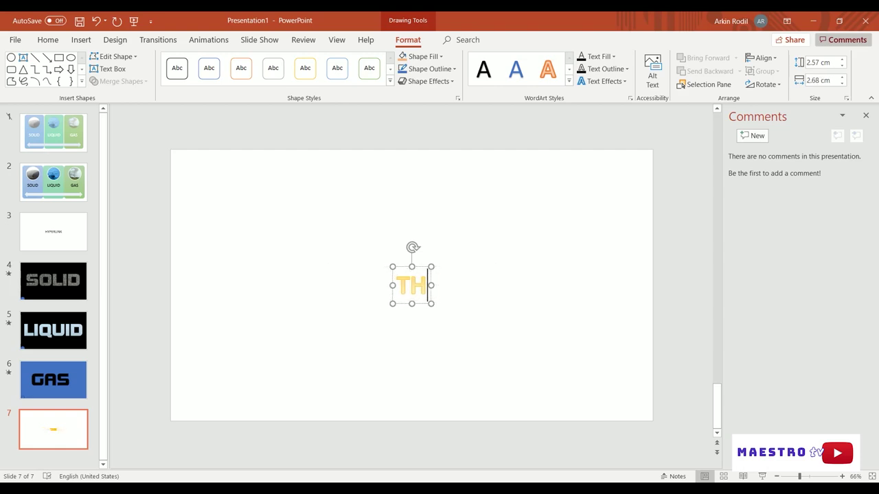
type("ANKS FOR WATCHING!")
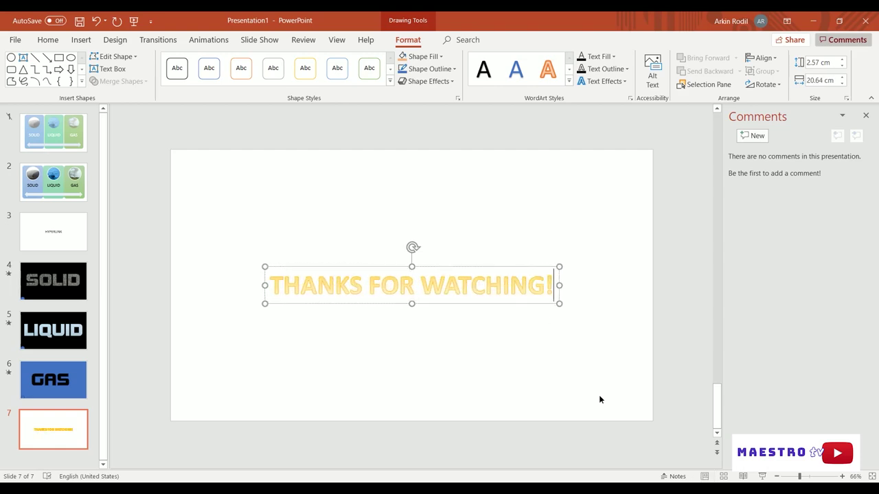
left_click(483, 449)
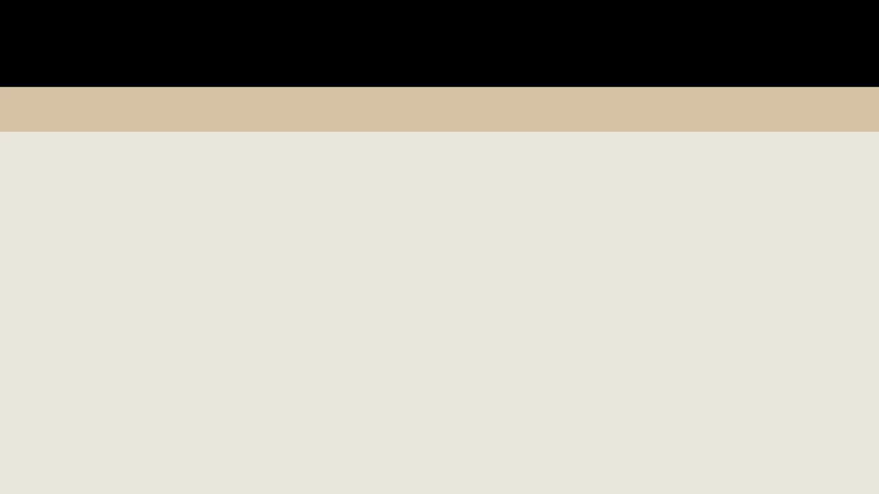